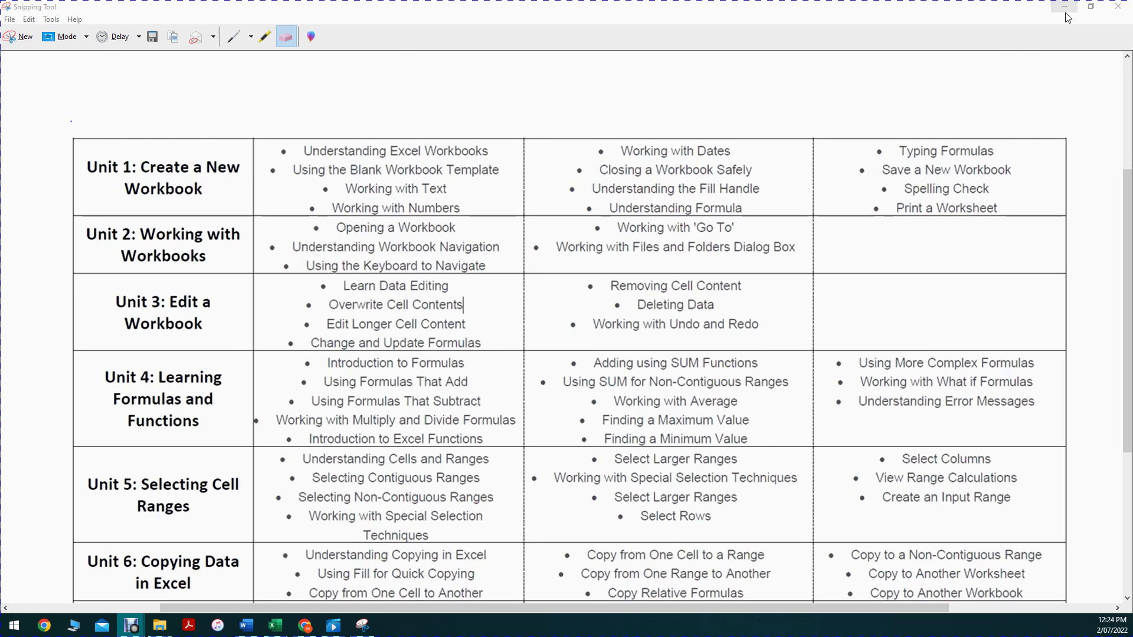
Return to the cheat sheet workbook and inspect the CONCATENATE formula in E4.
{"action": "left_click", "coordinate": [1065, 10]}
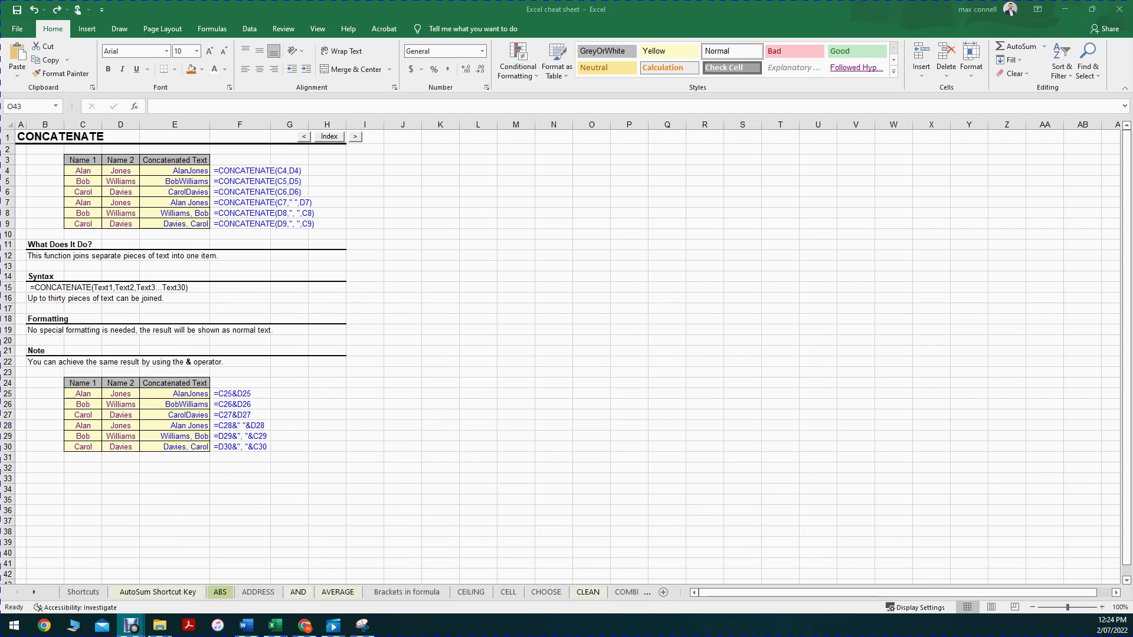
{"action": "key", "text": "alt+Tab"}
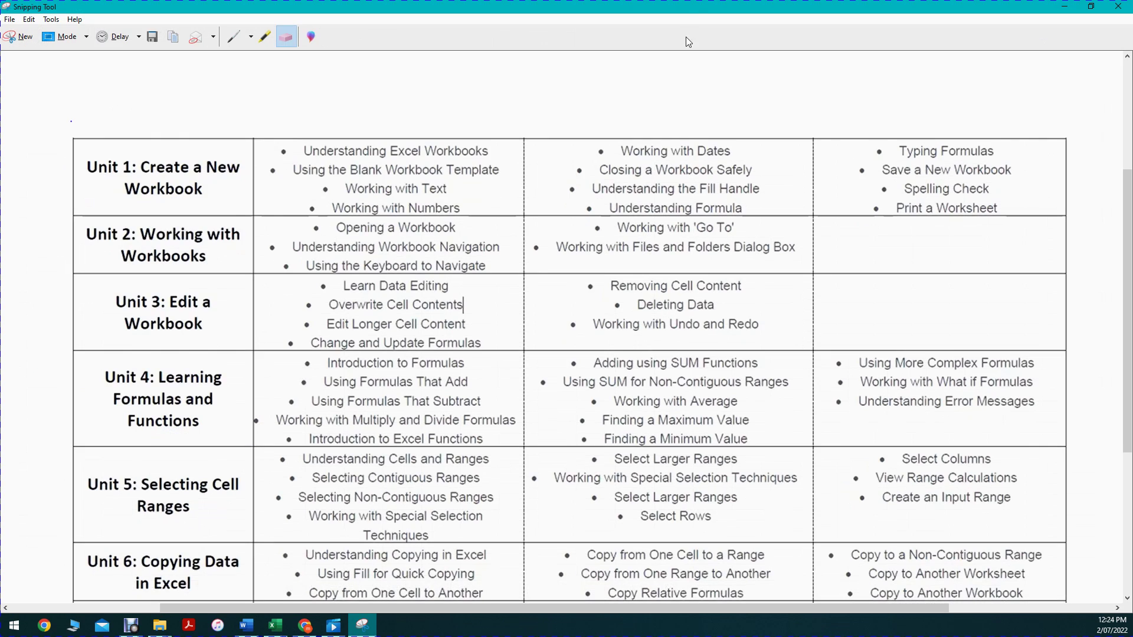
{"action": "key", "text": "alt+Tab"}
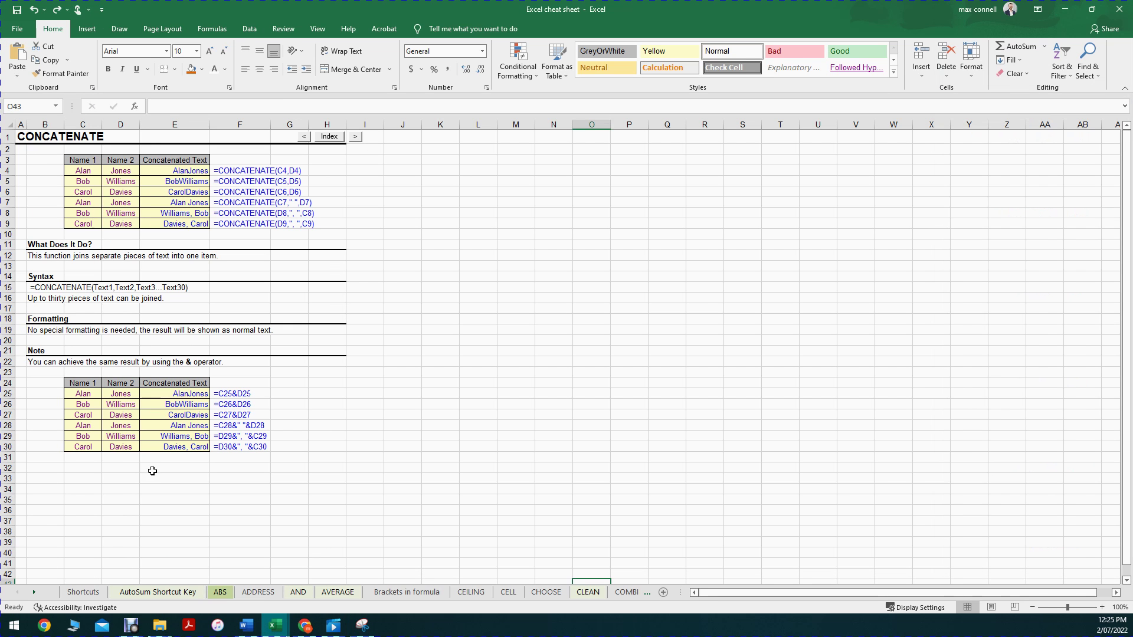
{"action": "left_click", "coordinate": [375, 324]}
{"action": "left_click", "coordinate": [199, 170]}
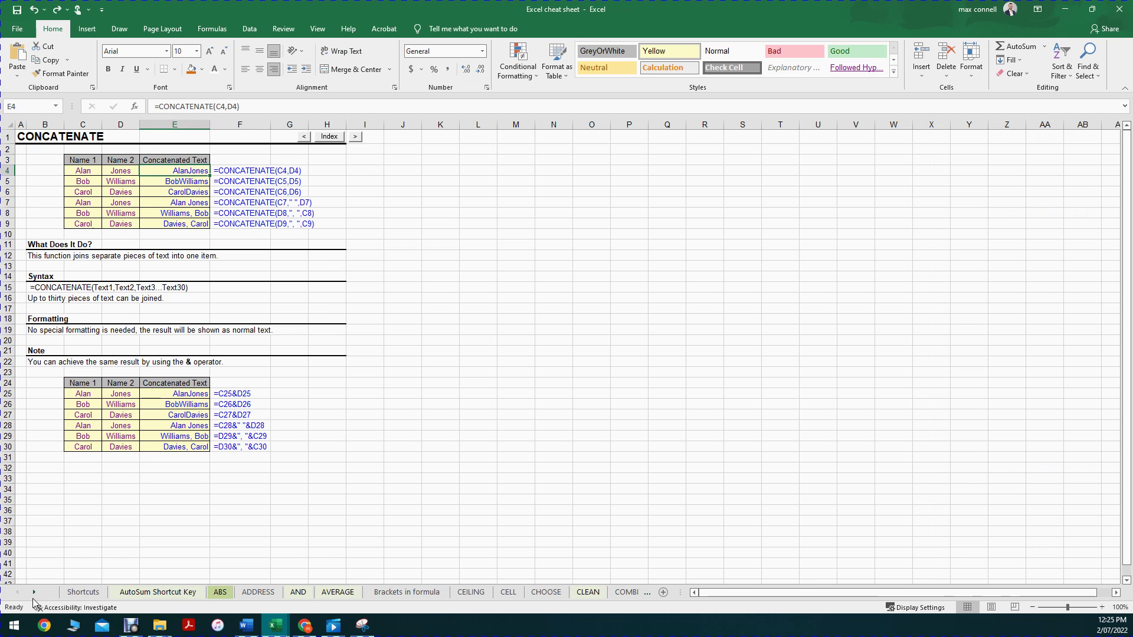
Go to the AutoSum Shortcut Key sheet, then scroll the sheet tabs to reach the SUM sheet.
{"action": "left_click", "coordinate": [145, 593]}
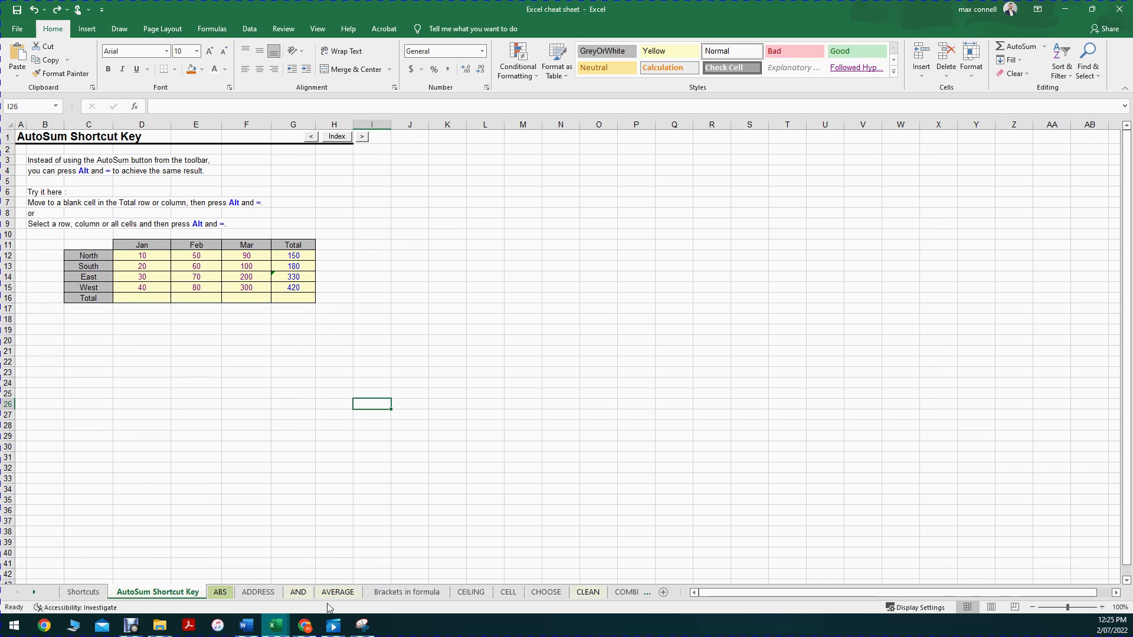
{"action": "left_click", "coordinate": [34, 593]}
{"action": "left_click_drag", "start_coordinate": [33, 593], "coordinate": [33, 593]}
{"action": "left_click", "coordinate": [590, 592]}
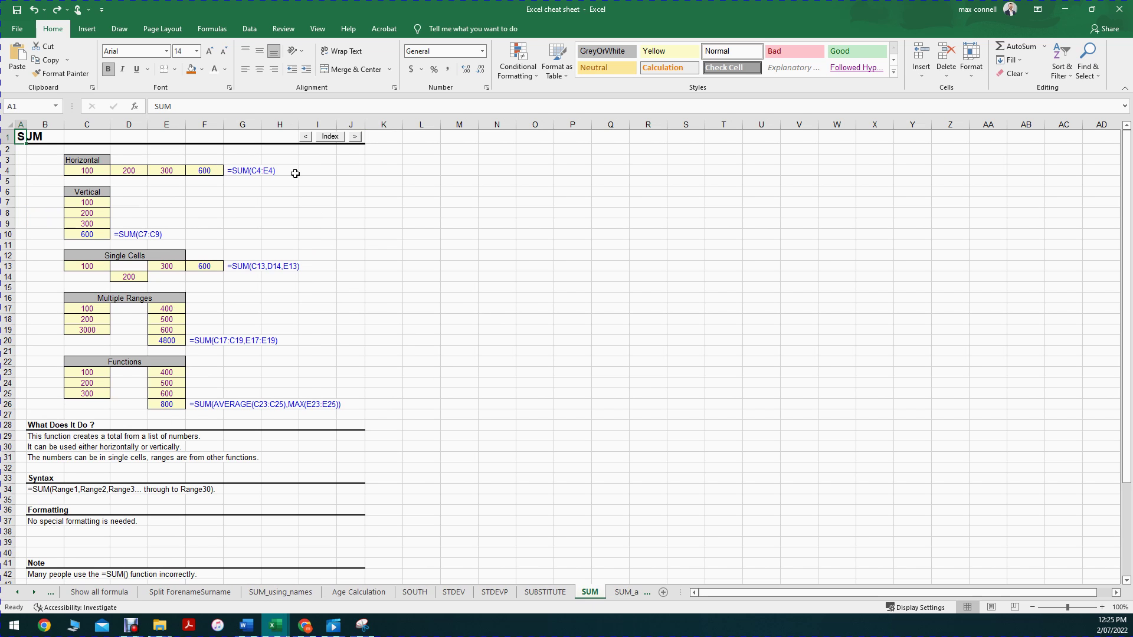
Select the Horizontal values and F4's total, highlighting SUM and C4:E4 in the formula bar.
{"action": "left_click_drag", "start_coordinate": [91, 171], "coordinate": [167, 172]}
{"action": "left_click", "coordinate": [199, 172]}
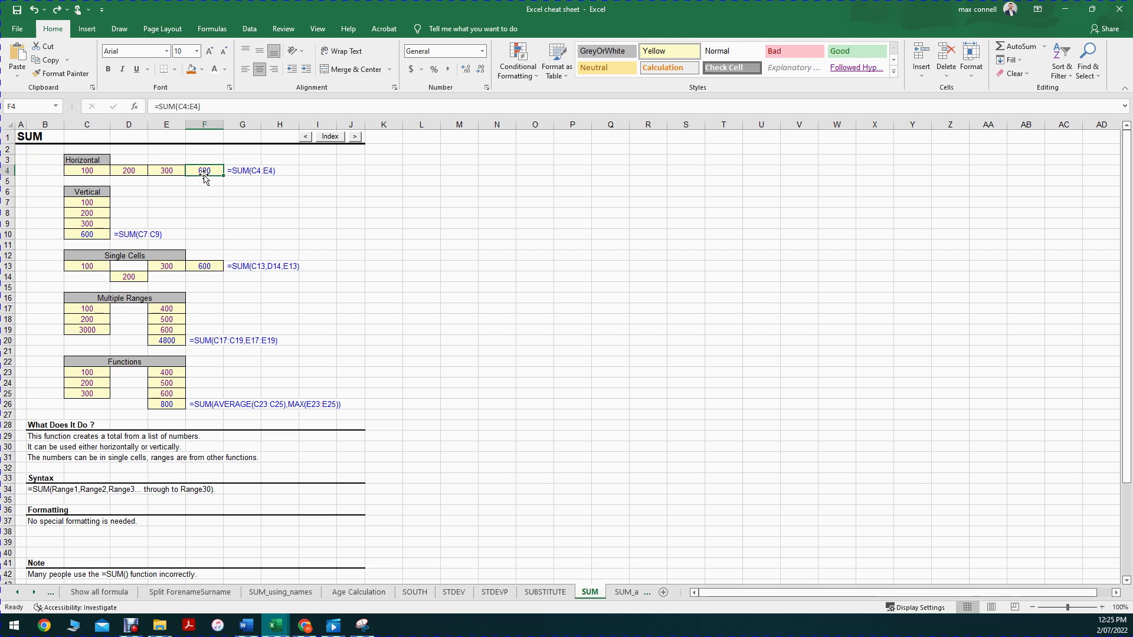
{"action": "left_click", "coordinate": [178, 171]}
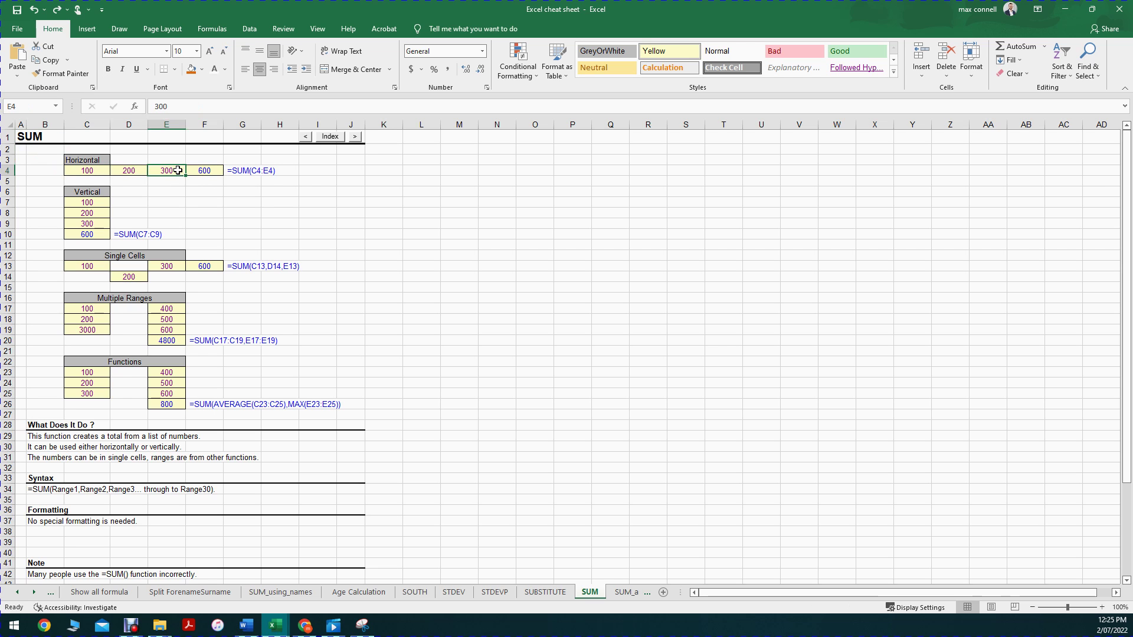
{"action": "left_click", "coordinate": [203, 171]}
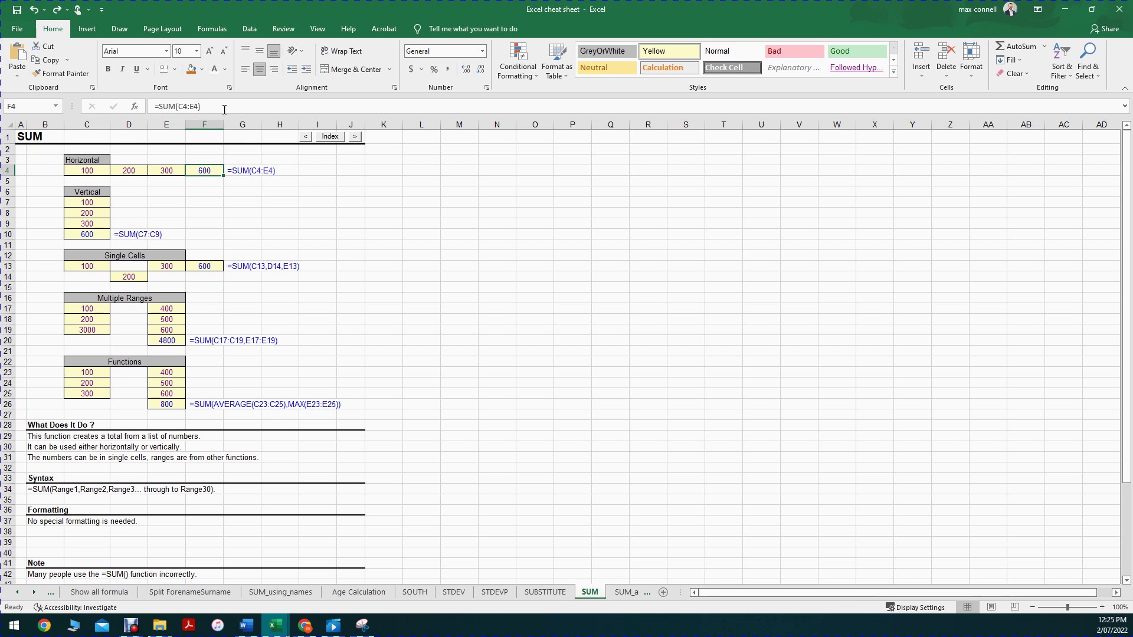
{"action": "left_click", "coordinate": [158, 107]}
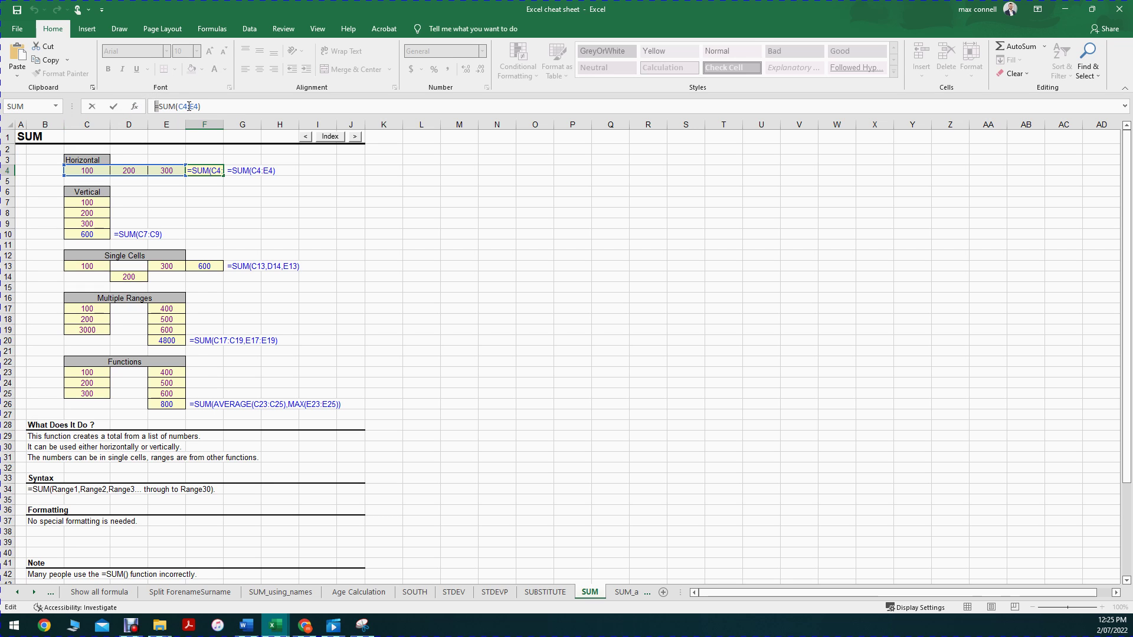
{"action": "double_click", "coordinate": [161, 106]}
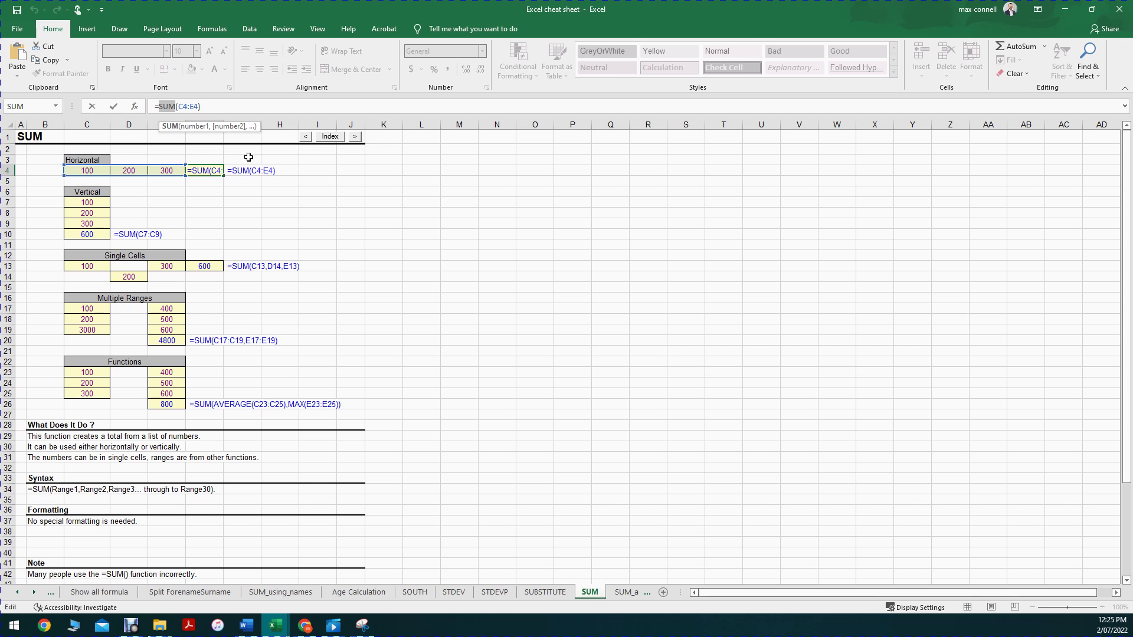
{"action": "left_click_drag", "start_coordinate": [199, 107], "coordinate": [178, 107]}
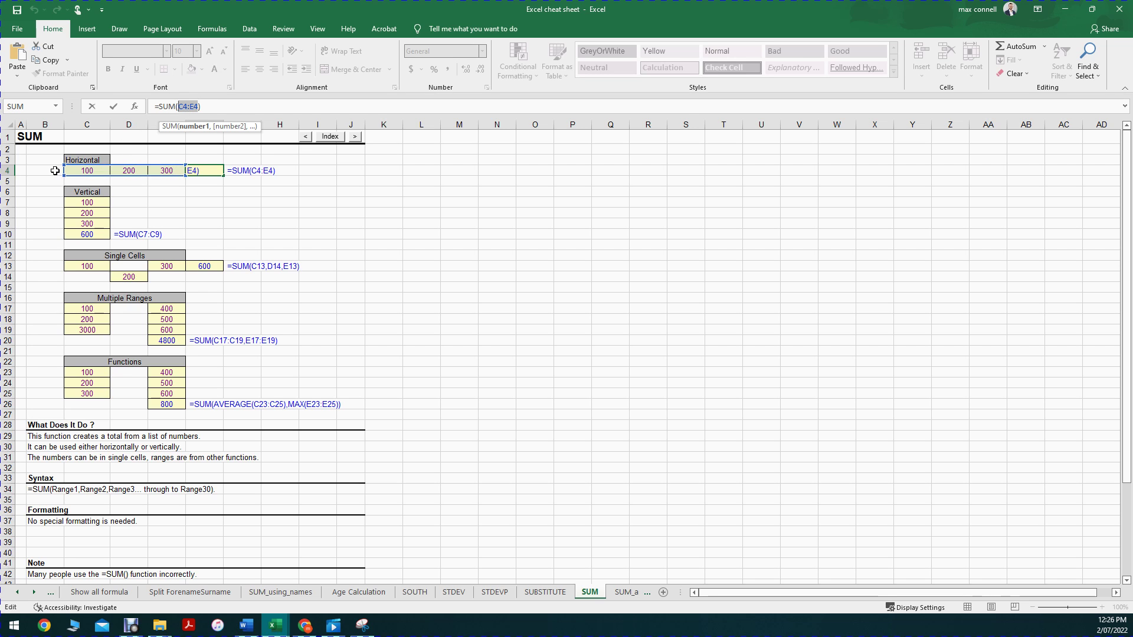
Edit F4's =SUM(C4:E4) inside the cell, leaving it unchanged, and reselect F4.
{"action": "left_click", "coordinate": [218, 170]}
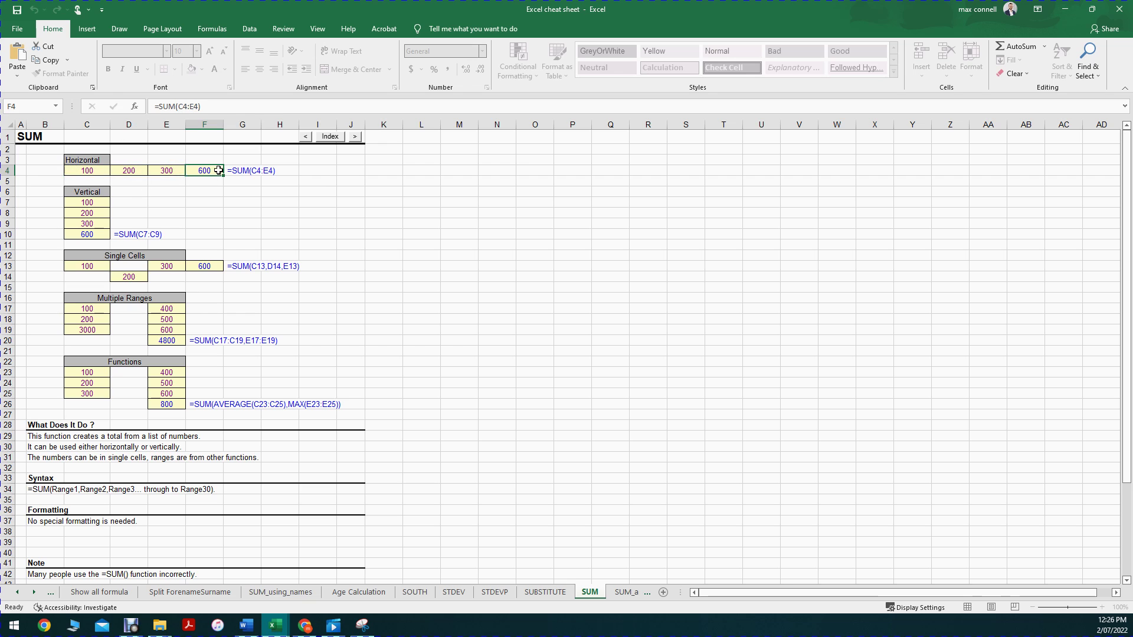
{"action": "key", "text": "Escape"}
{"action": "double_click", "coordinate": [215, 171]}
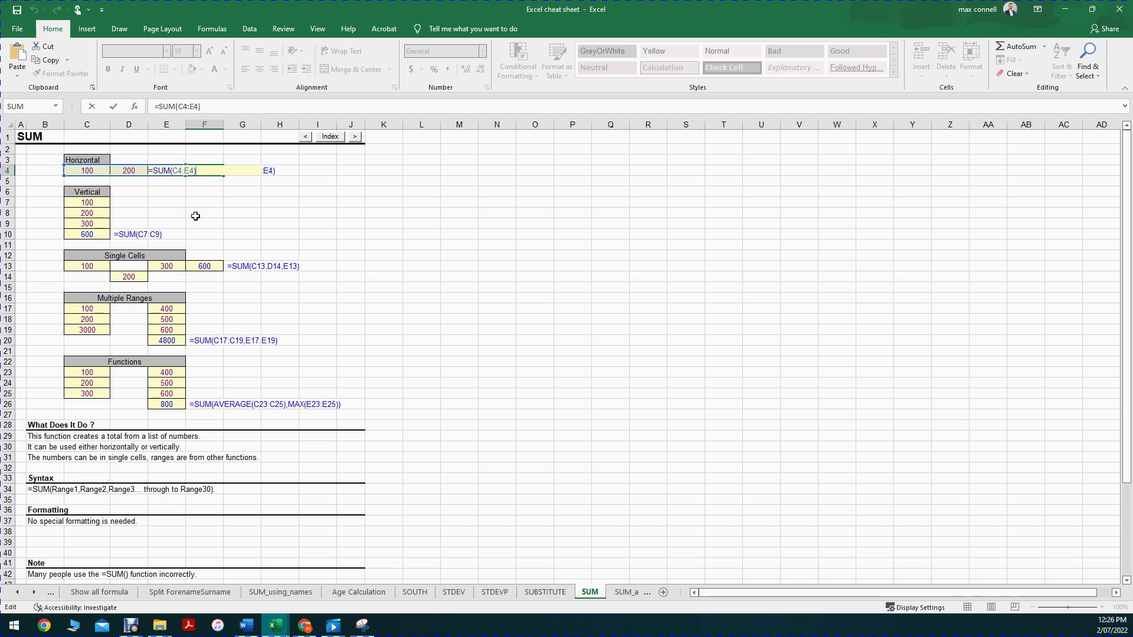
{"action": "key", "text": "Tab"}
{"action": "double_click", "coordinate": [156, 173]}
{"action": "left_click_drag", "start_coordinate": [172, 170], "coordinate": [156, 170]}
{"action": "key", "text": "Return"}
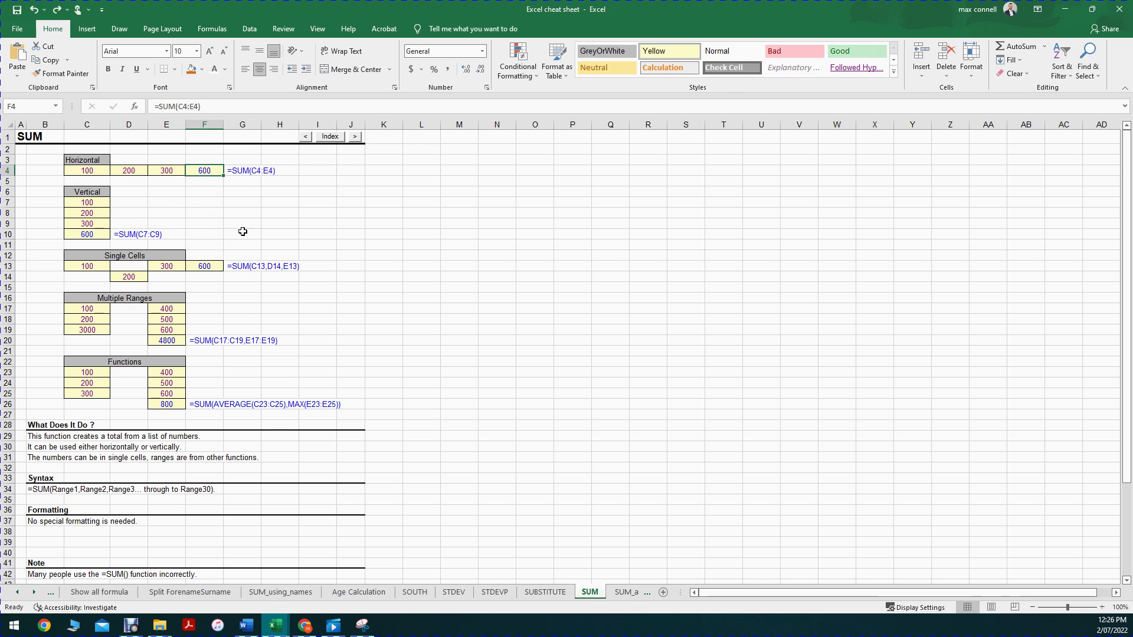
{"action": "left_click", "coordinate": [212, 193]}
{"action": "left_click_drag", "start_coordinate": [83, 172], "coordinate": [203, 172]}
{"action": "left_click", "coordinate": [201, 170]}
Start =SUM in F4, comparing the SUM and SUMIF descriptions before inserting SUM.
{"action": "type", "text": "="}
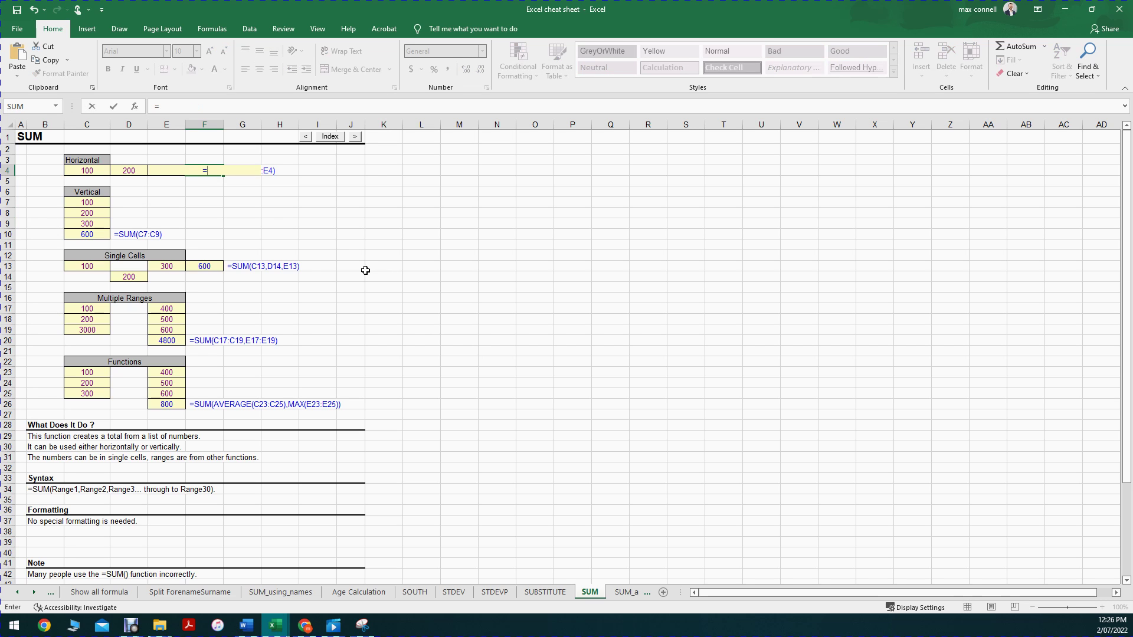
{"action": "type", "text": "sum"}
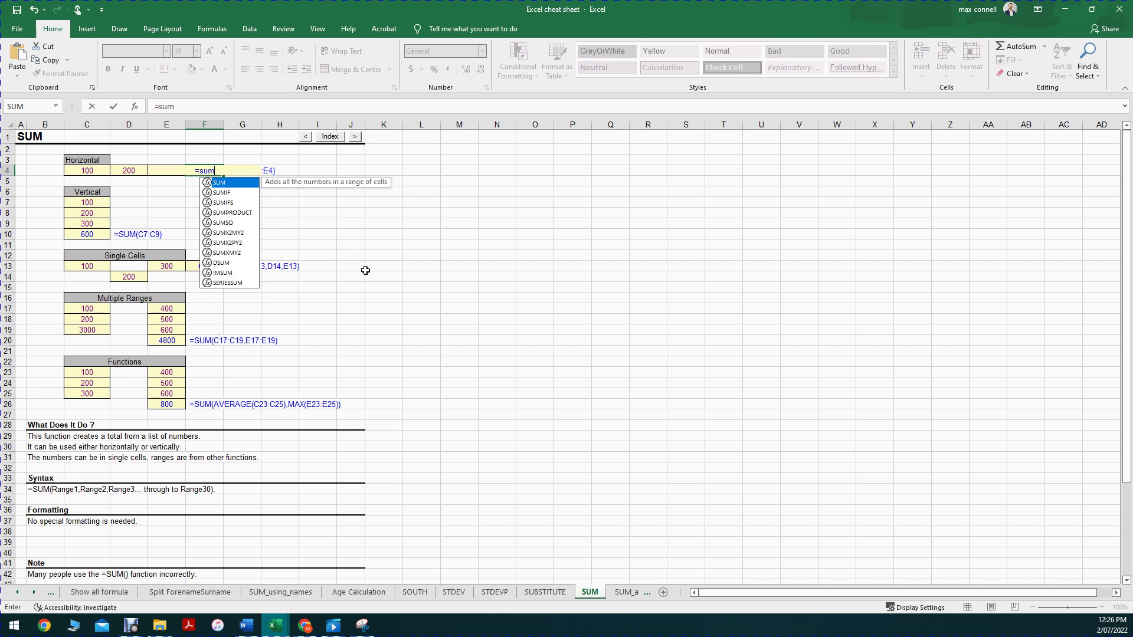
{"action": "key", "text": "BackSpace"}
{"action": "key", "text": "BackSpace"}
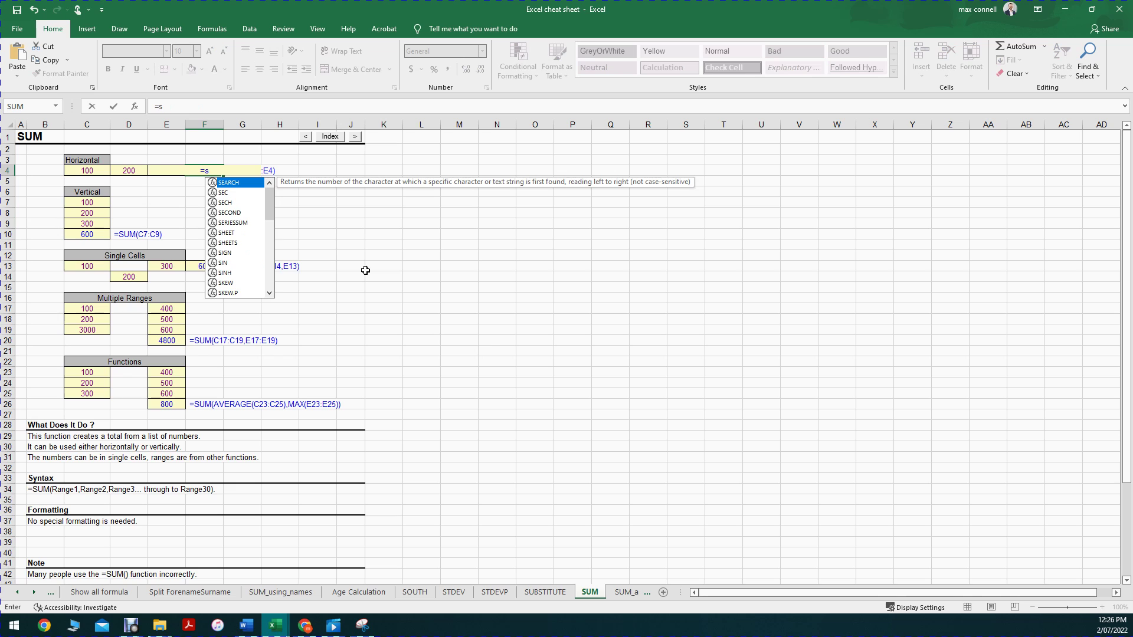
{"action": "type", "text": "u"}
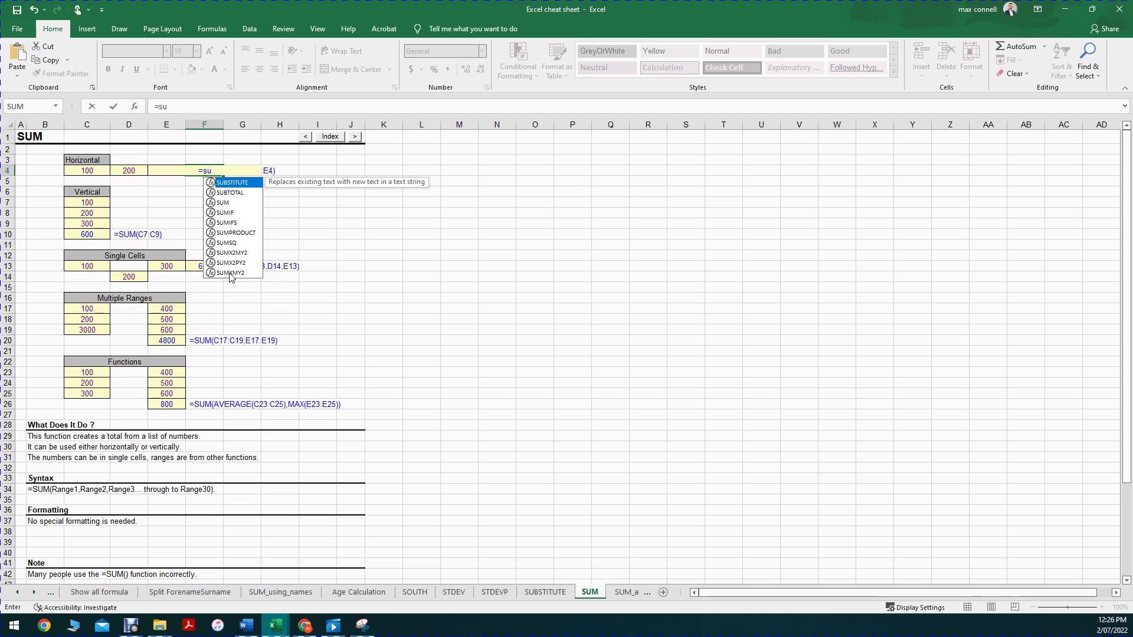
{"action": "left_click", "coordinate": [229, 202]}
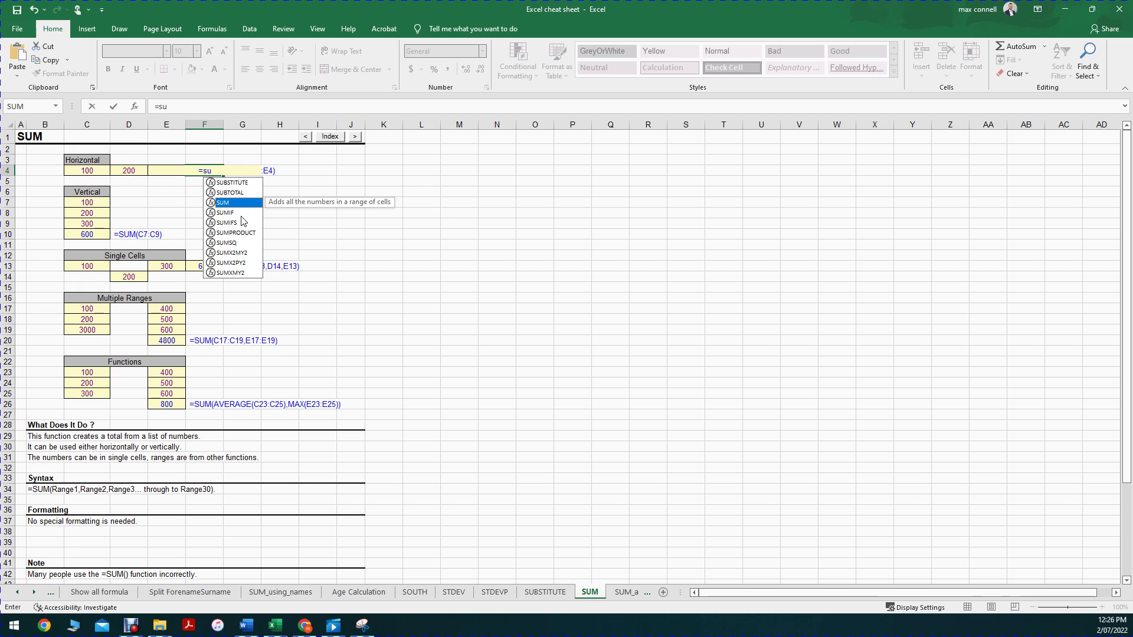
{"action": "left_click", "coordinate": [243, 215]}
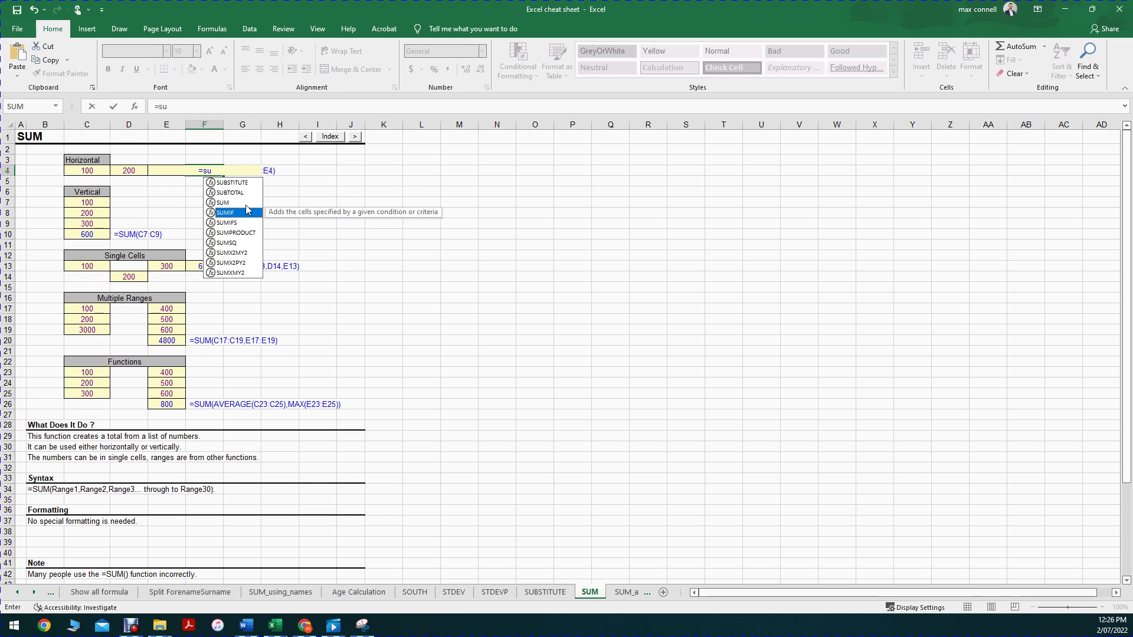
{"action": "double_click", "coordinate": [227, 203]}
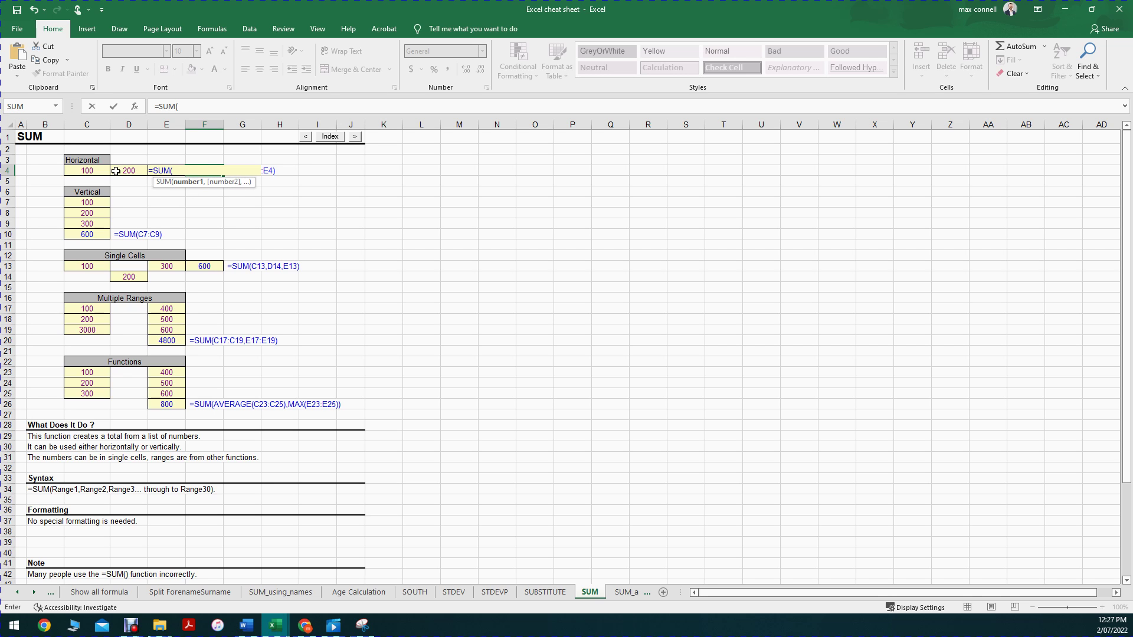
Complete F4 as =SUM(C4,D4,E4), still totalling 600, and check its cell references.
{"action": "left_click", "coordinate": [83, 171]}
{"action": "type", "text": ","}
{"action": "left_click", "coordinate": [123, 171]}
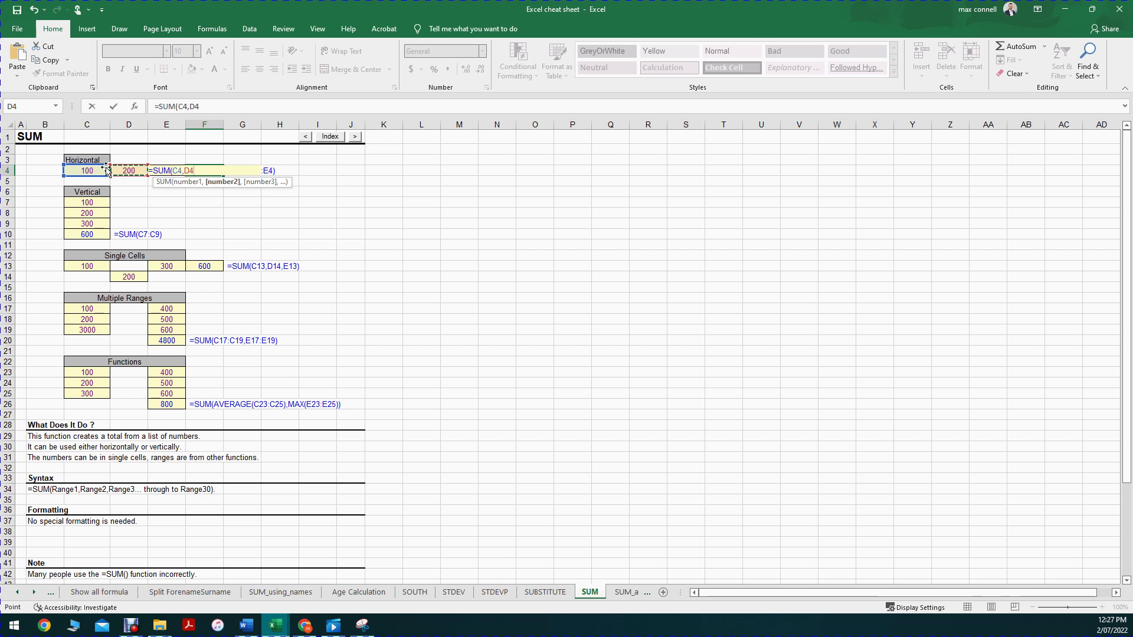
{"action": "type", "text": ","}
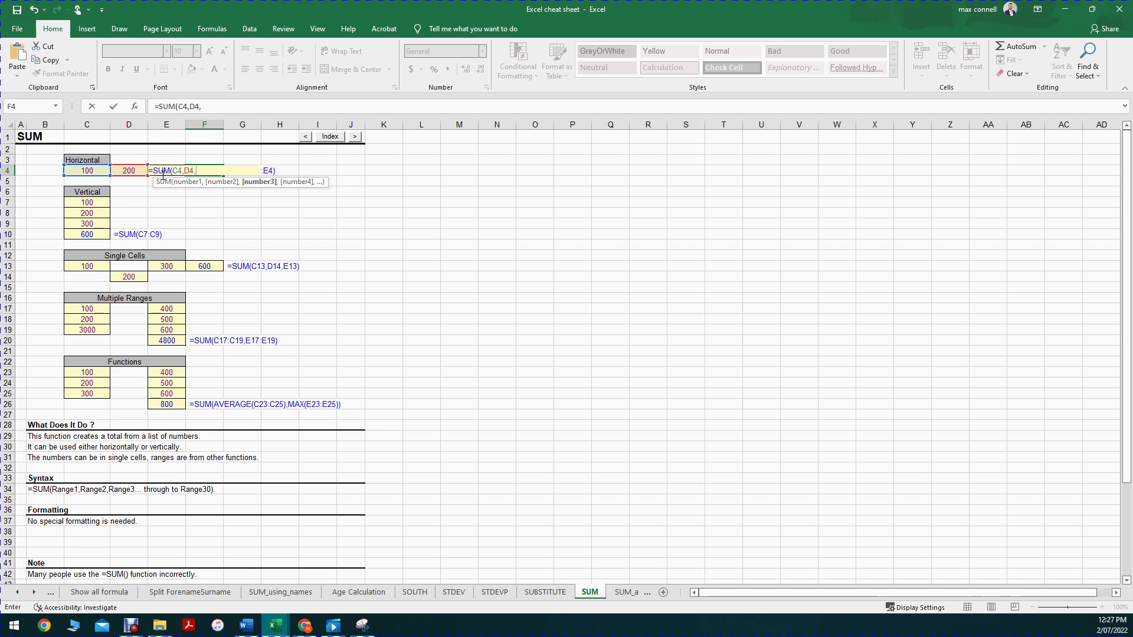
{"action": "left_click", "coordinate": [291, 170]}
{"action": "type", "text": "e4)"}
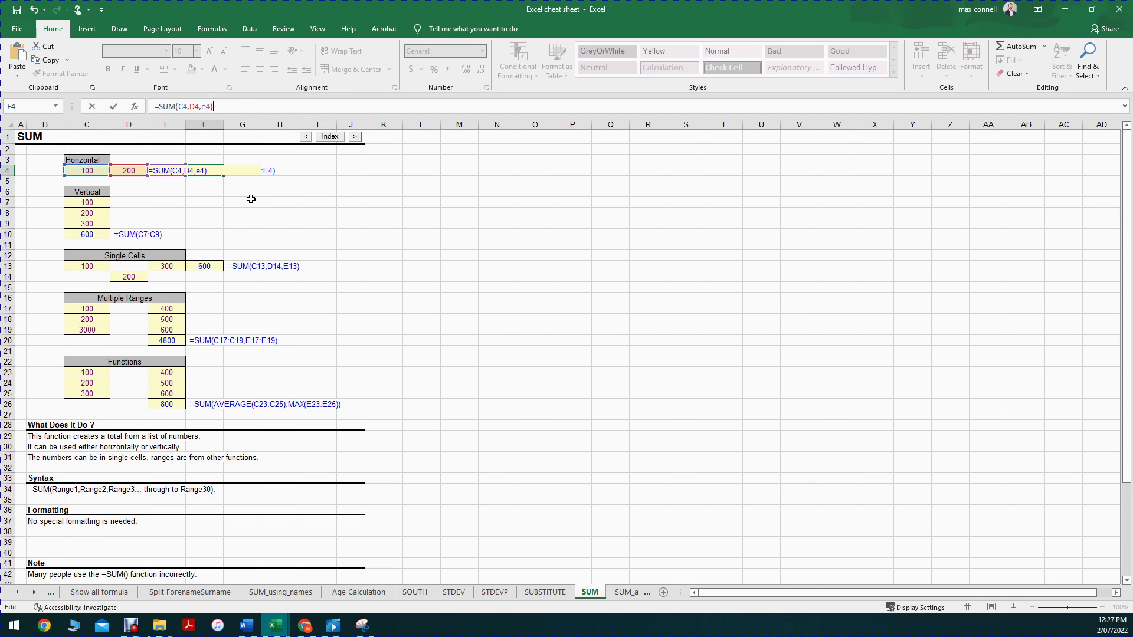
{"action": "key", "text": "Return"}
{"action": "left_click", "coordinate": [203, 169]}
{"action": "double_click", "coordinate": [203, 168]}
{"action": "key", "text": "Escape"}
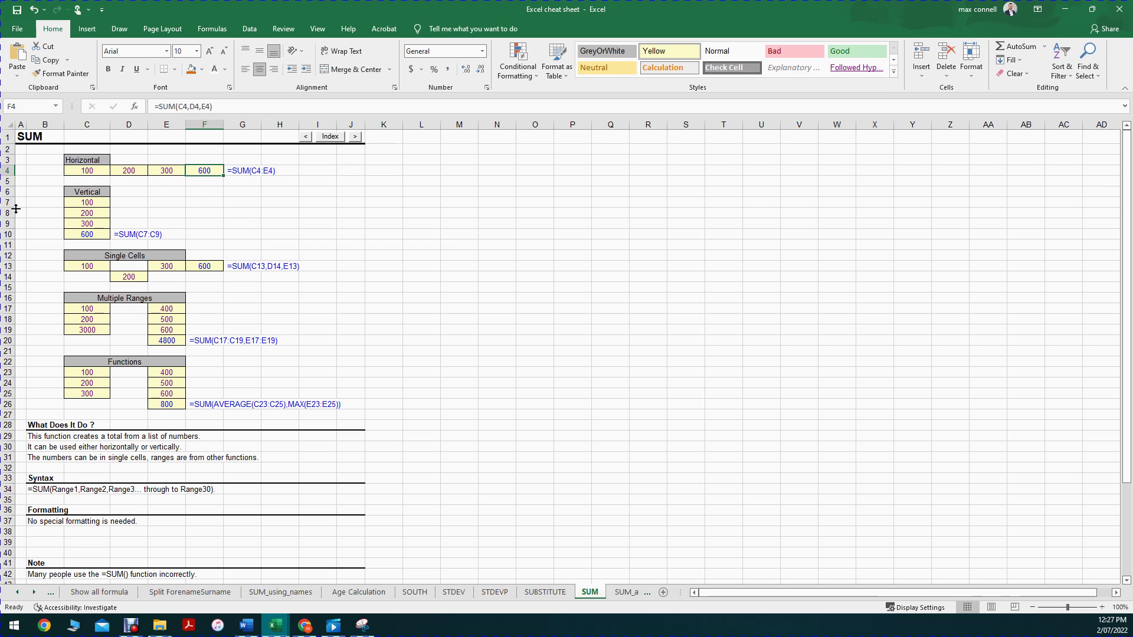
{"action": "left_click", "coordinate": [87, 171]}
Select D4, E4 and F4 and review F4's formula references without changing it.
{"action": "left_click", "coordinate": [138, 170], "text": "ctrl"}
{"action": "left_click", "coordinate": [178, 169], "text": "ctrl"}
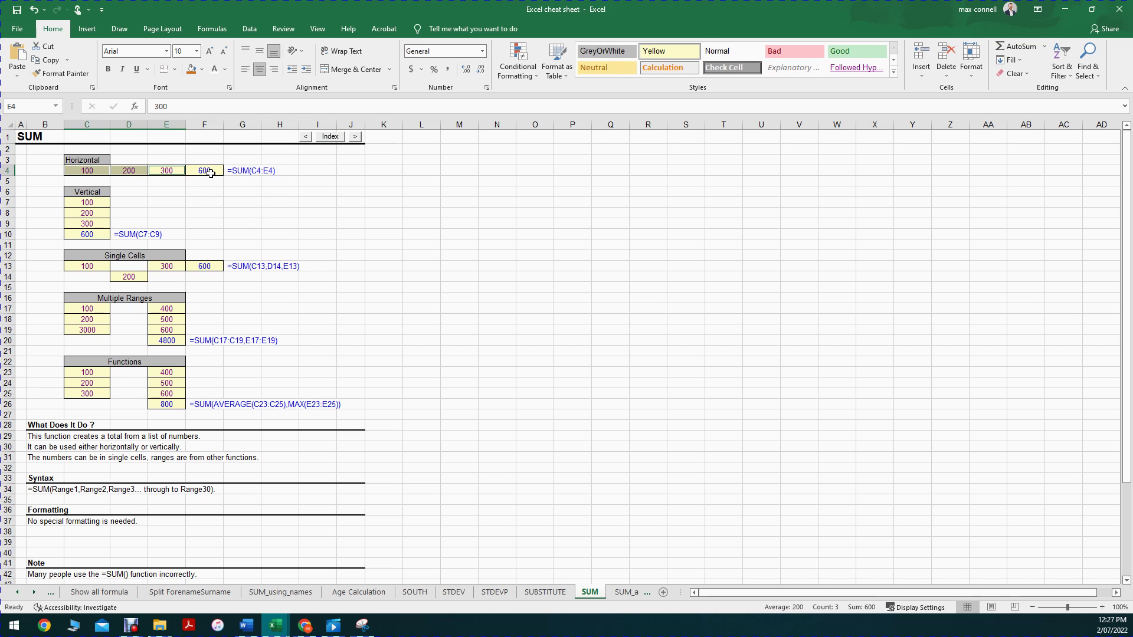
{"action": "left_click", "coordinate": [211, 173]}
{"action": "double_click", "coordinate": [211, 170]}
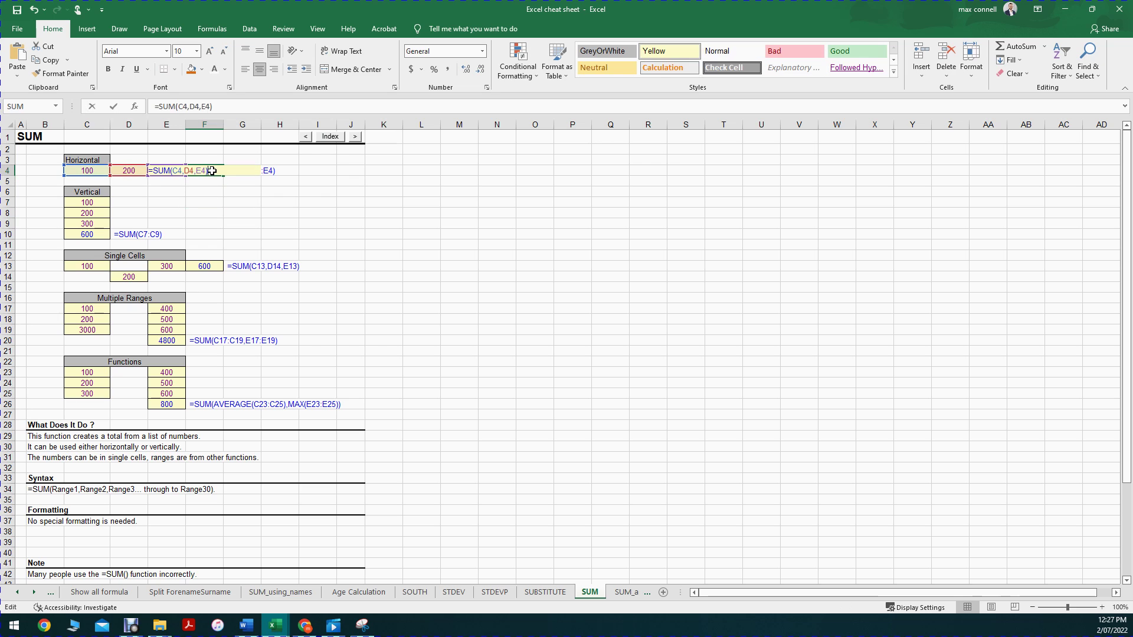
{"action": "key", "text": "Escape"}
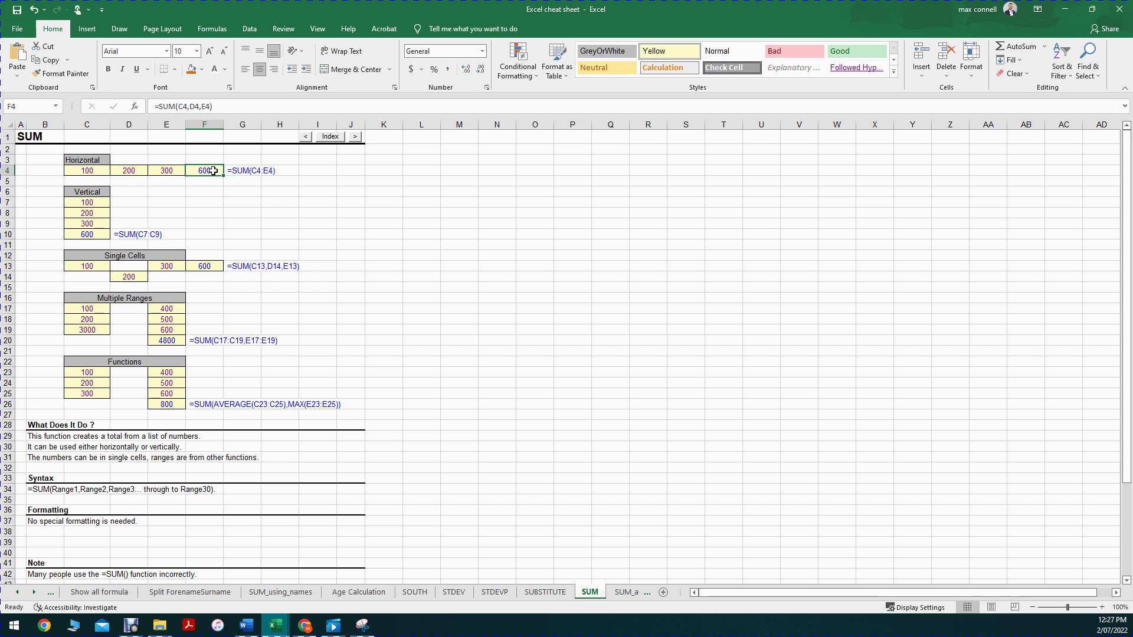
{"action": "key", "text": "F2"}
{"action": "key", "text": "Escape"}
Draft a SUM of C7, C8, C9, C13, D14, C17, C18, C19, discard it, and restart with =sum(.
{"action": "type", "text": "=sum("}
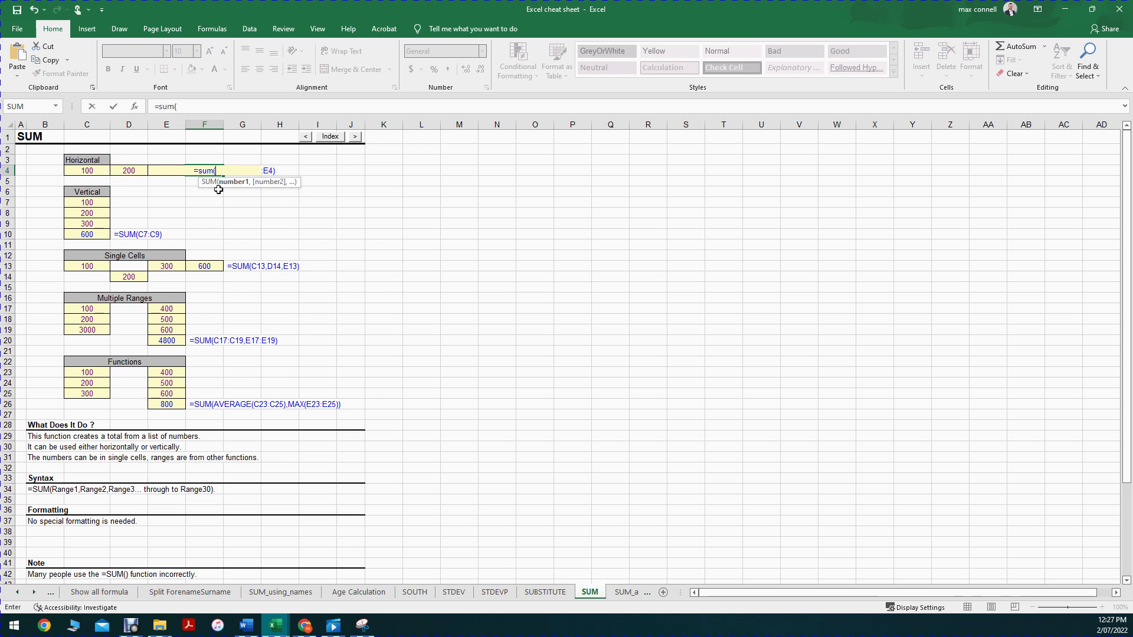
{"action": "left_click", "coordinate": [86, 204]}
{"action": "type", "text": ","}
{"action": "left_click", "coordinate": [86, 213]}
{"action": "type", "text": ","}
{"action": "left_click", "coordinate": [86, 225]}
{"action": "type", "text": ","}
{"action": "left_click", "coordinate": [95, 267]}
{"action": "type", "text": ","}
{"action": "left_click", "coordinate": [129, 277]}
{"action": "type", "text": ","}
{"action": "left_click", "coordinate": [87, 308]}
{"action": "type", "text": ","}
{"action": "left_click", "coordinate": [87, 319]}
{"action": "type", "text": ","}
{"action": "left_click", "coordinate": [88, 330]}
{"action": "type", "text": ","}
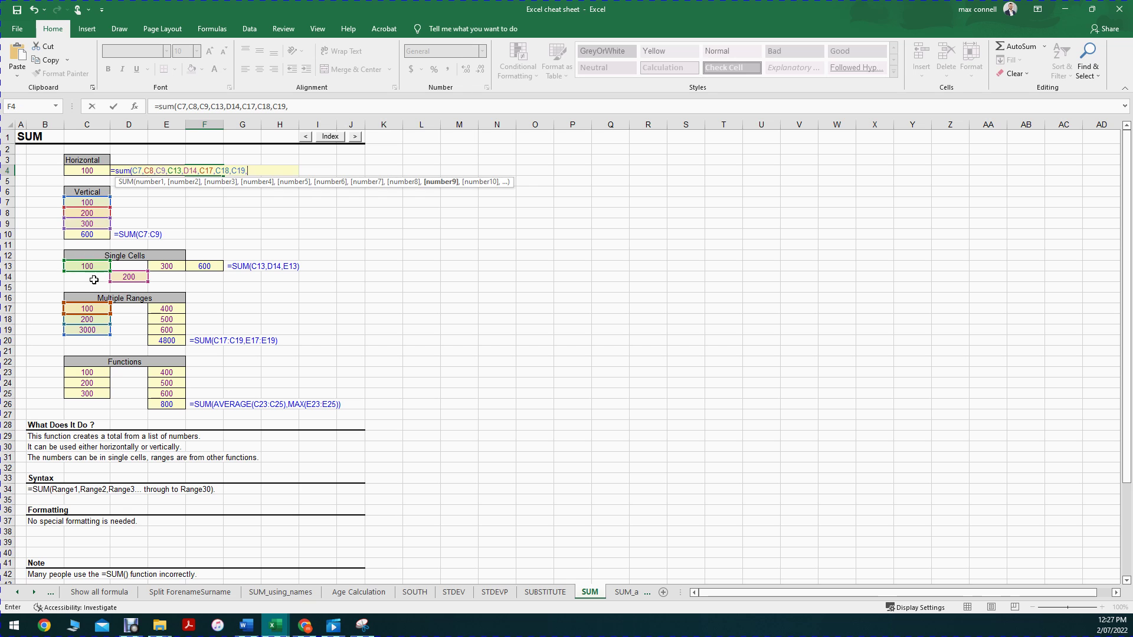
{"action": "key", "text": "Escape"}
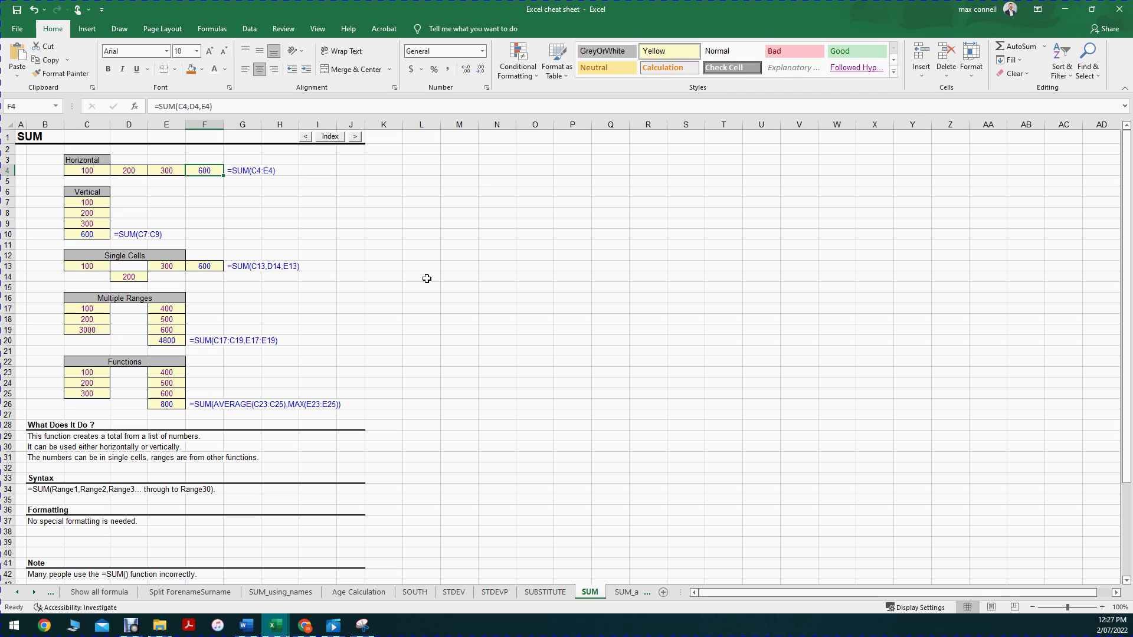
{"action": "type", "text": "=sum("}
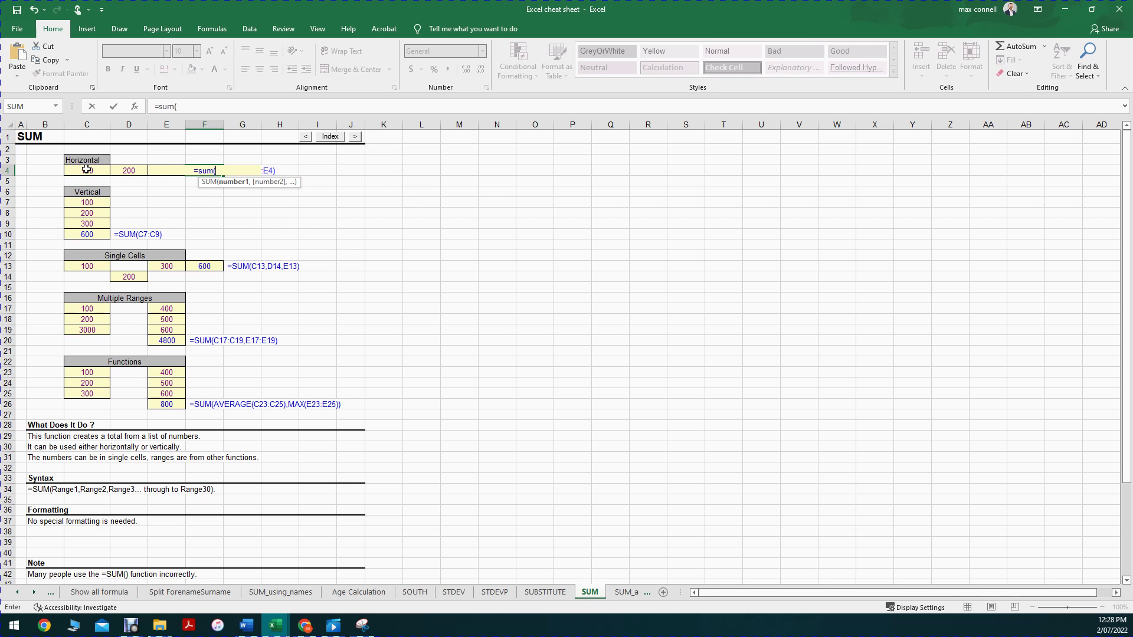
Pick the range C4:E4 as the argument of F4's SUM formula.
{"action": "mouse_move", "coordinate": [88, 169]}
{"action": "left_mouse_down"}
{"action": "mouse_move", "coordinate": [124, 170]}
{"action": "mouse_move", "coordinate": [90, 171]}
{"action": "left_mouse_up"}
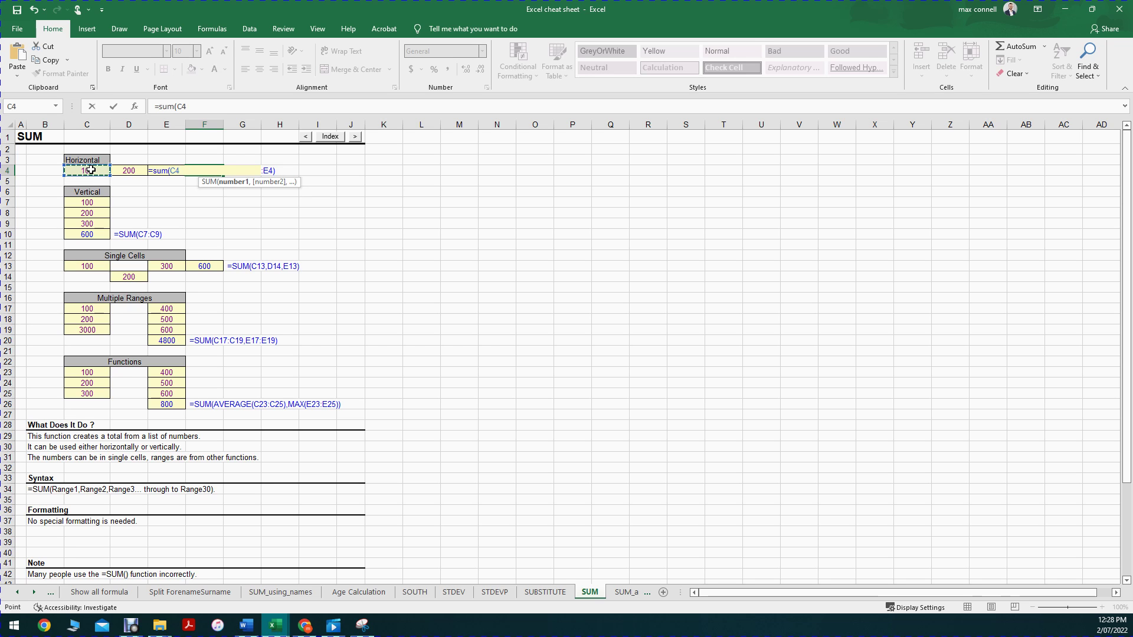
{"action": "left_click_drag", "start_coordinate": [91, 170], "coordinate": [171, 170]}
Commit F4's total, then fill O5:W38 with a RANDBETWEEN formula giving random whole numbers up to 100.
{"action": "key", "text": "Return"}
{"action": "left_click_drag", "start_coordinate": [534, 181], "coordinate": [854, 506]}
{"action": "type", "text": "="}
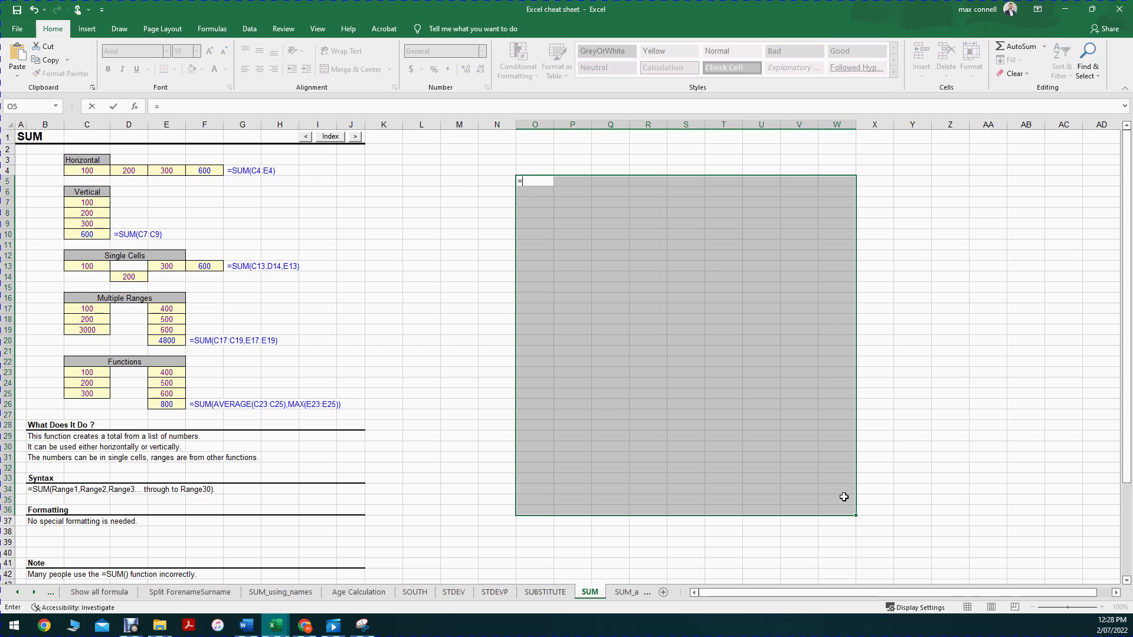
{"action": "type", "text": "randbetween (1,100)"}
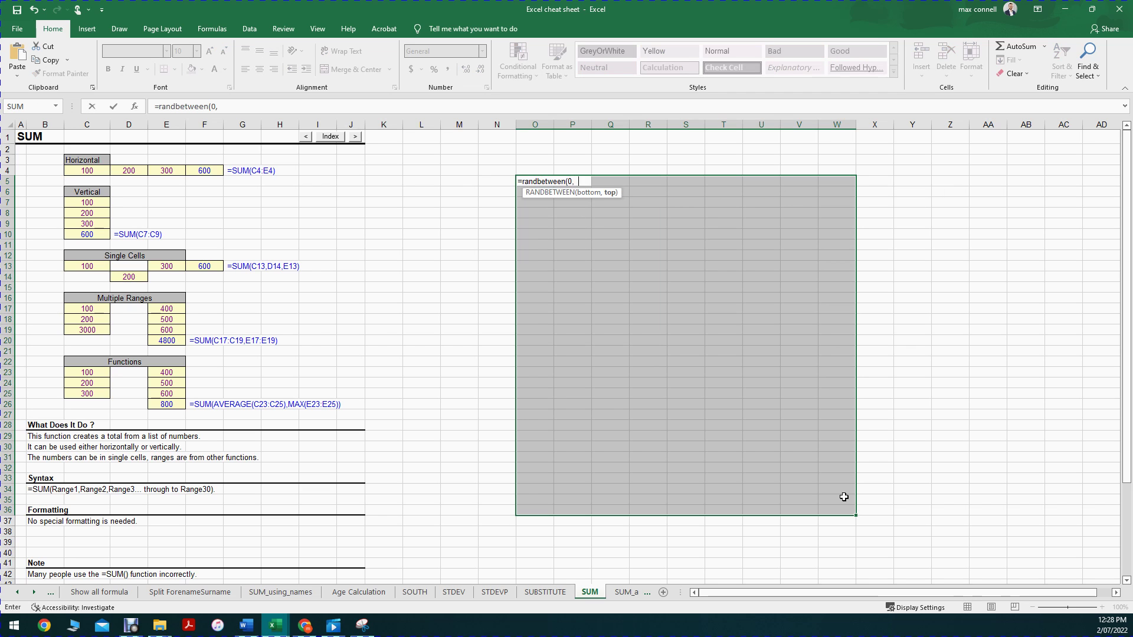
{"action": "key", "text": "Return"}
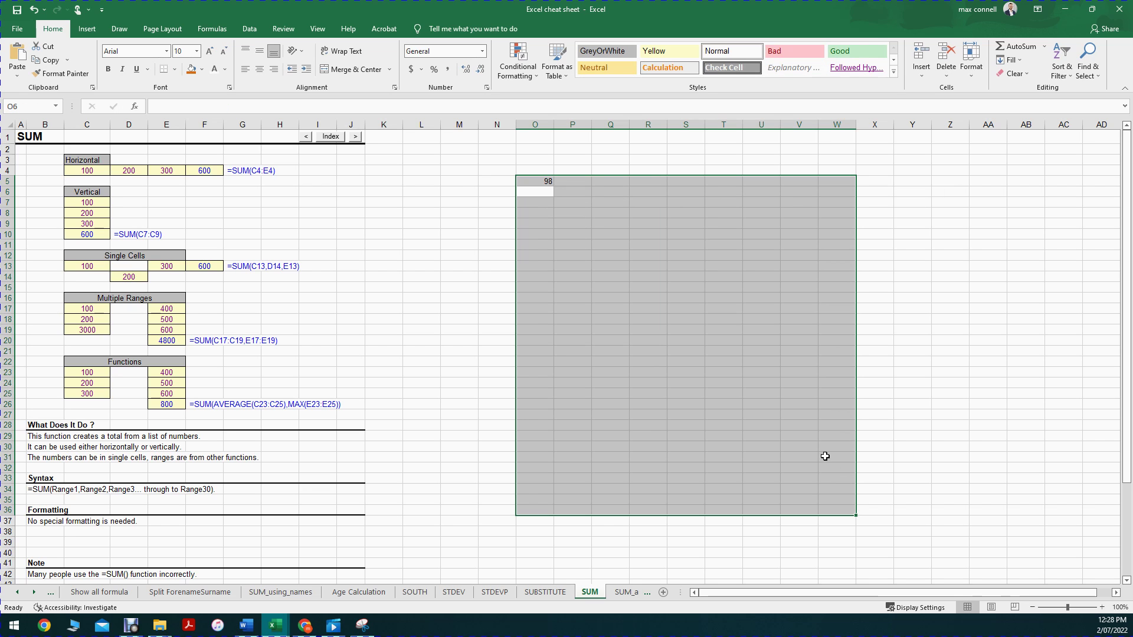
{"action": "left_click", "coordinate": [548, 180]}
{"action": "key", "text": "ctrl+c"}
{"action": "left_click_drag", "start_coordinate": [540, 180], "coordinate": [851, 528]}
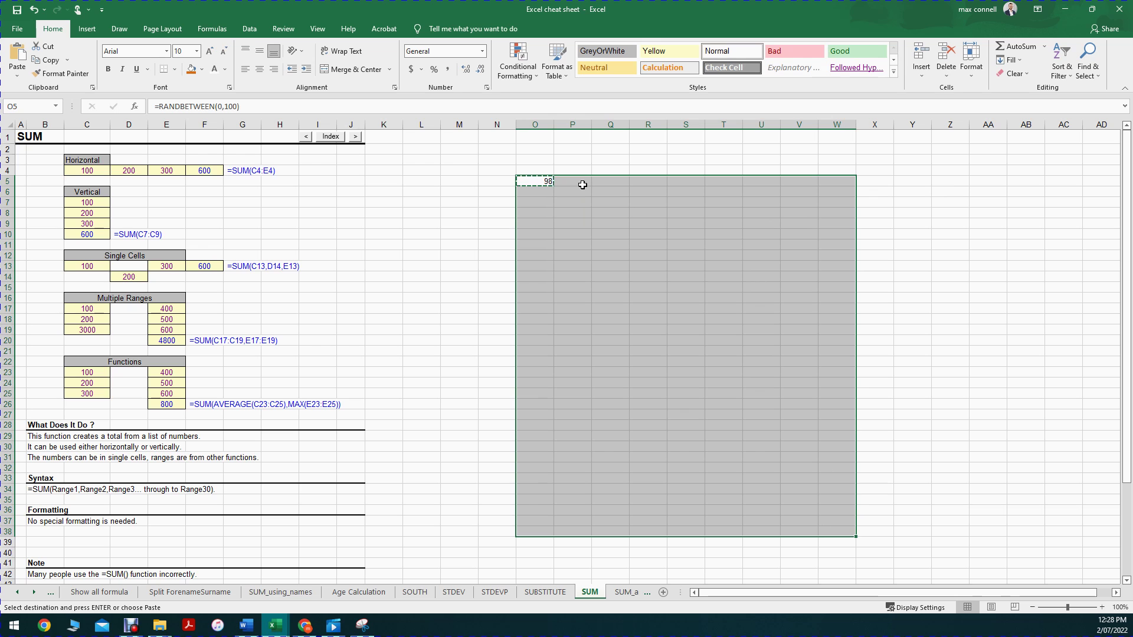
{"action": "key", "text": "Return"}
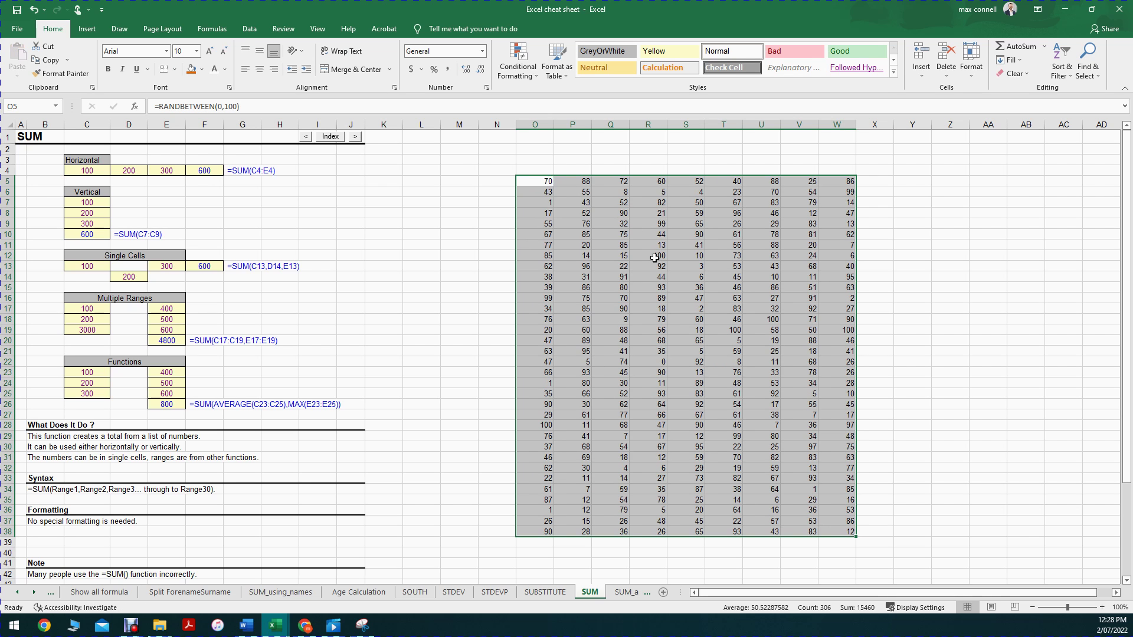
Begin a SUM formula in O3 starting with cell O5.
{"action": "left_click_drag", "start_coordinate": [647, 234], "coordinate": [648, 245]}
{"action": "left_click", "coordinate": [538, 169]}
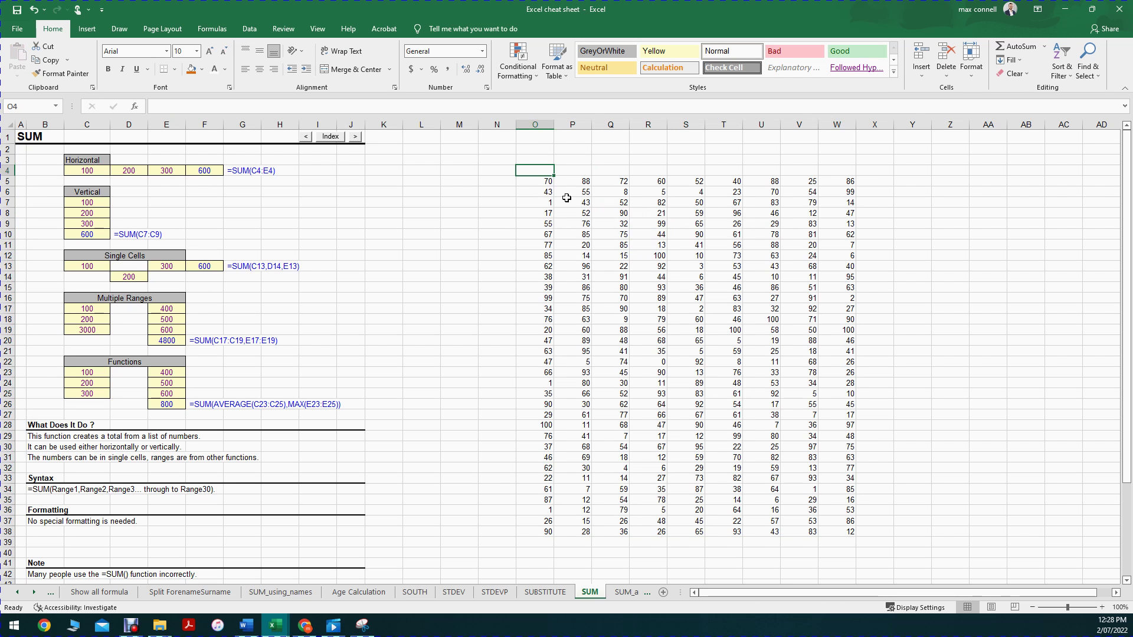
{"action": "key", "text": "Up"}
{"action": "type", "text": "=s"}
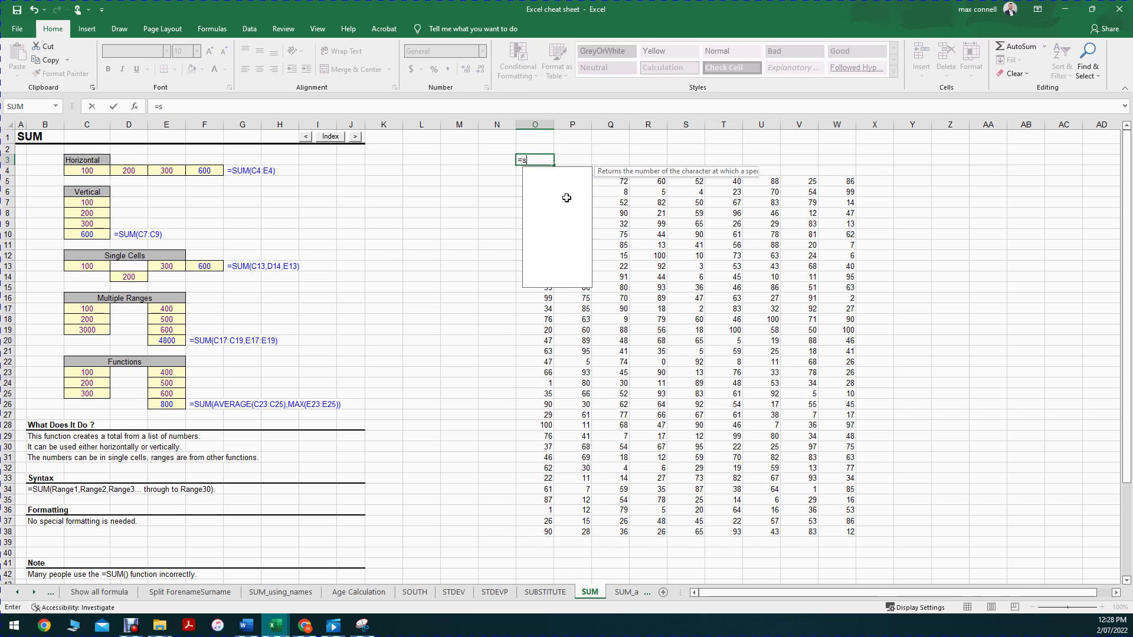
{"action": "type", "text": "um("}
{"action": "key", "text": "Down"}
{"action": "key", "text": "Down"}
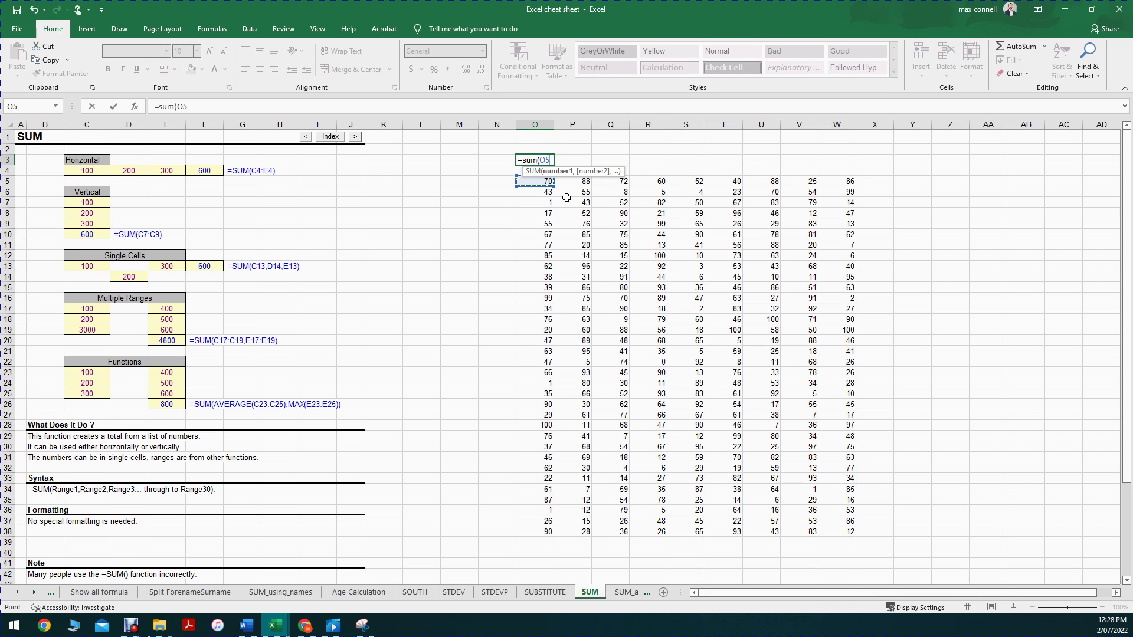
Add O6, O7, O8, O10, O12, P19 and O22 to the SUM one by one, then cancel it.
{"action": "type", "text": ","}
{"action": "left_click", "coordinate": [543, 192]}
{"action": "type", "text": ","}
{"action": "left_click", "coordinate": [540, 202]}
{"action": "type", "text": ","}
{"action": "left_click", "coordinate": [536, 213]}
{"action": "type", "text": ","}
{"action": "left_click", "coordinate": [535, 234]}
{"action": "type", "text": ","}
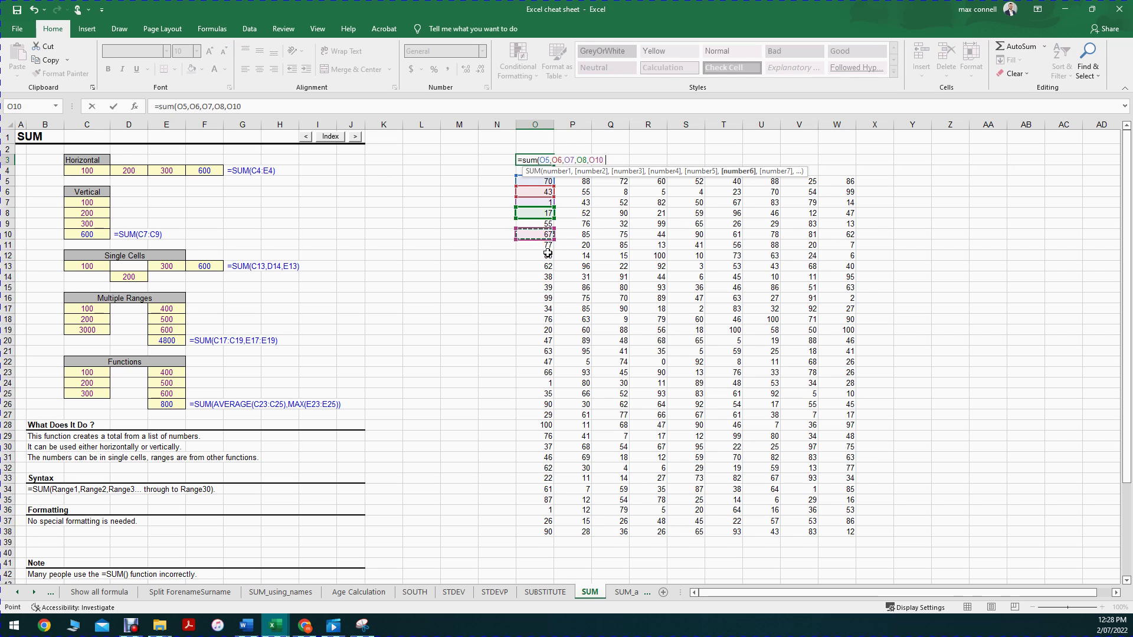
{"action": "left_click", "coordinate": [534, 255]}
{"action": "type", "text": ","}
{"action": "left_click", "coordinate": [572, 330]}
{"action": "type", "text": ","}
{"action": "left_click", "coordinate": [535, 362]}
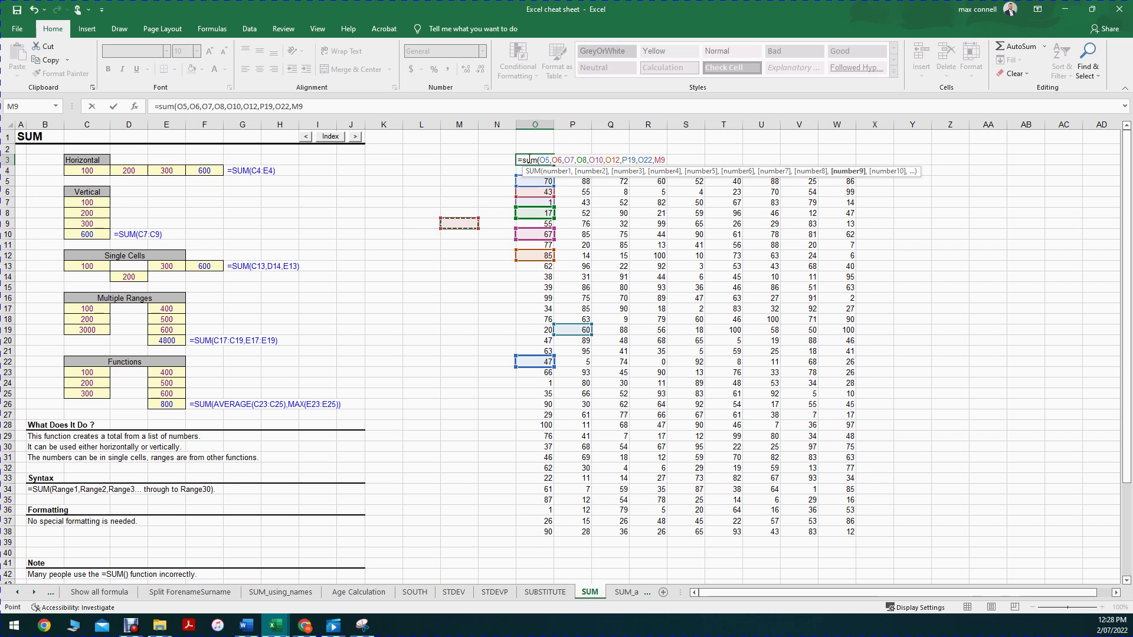
{"action": "key", "text": "Escape"}
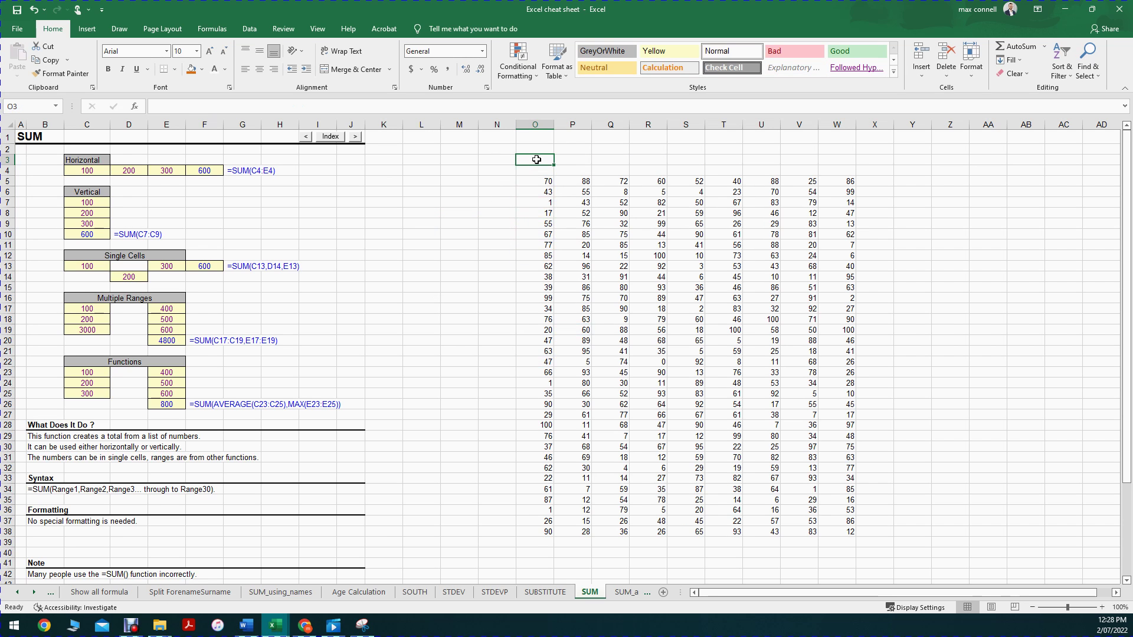
Enter =SUM(O5:O38) in O3 and make the 1874 total bold.
{"action": "type", "text": "=sum("}
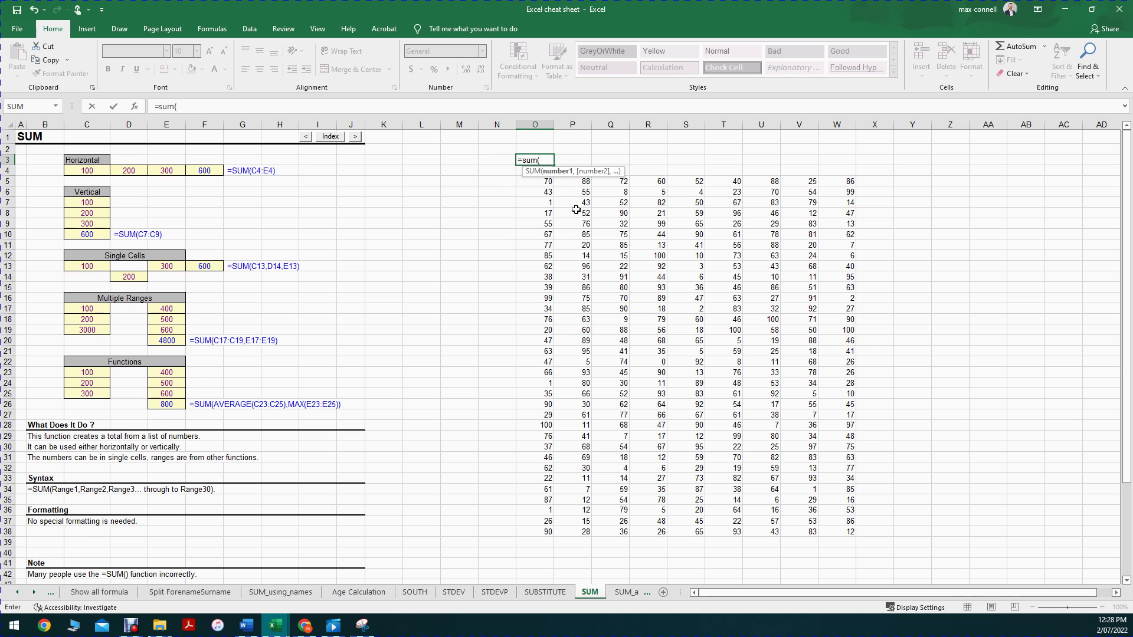
{"action": "key", "text": "Down"}
{"action": "key", "text": "Down"}
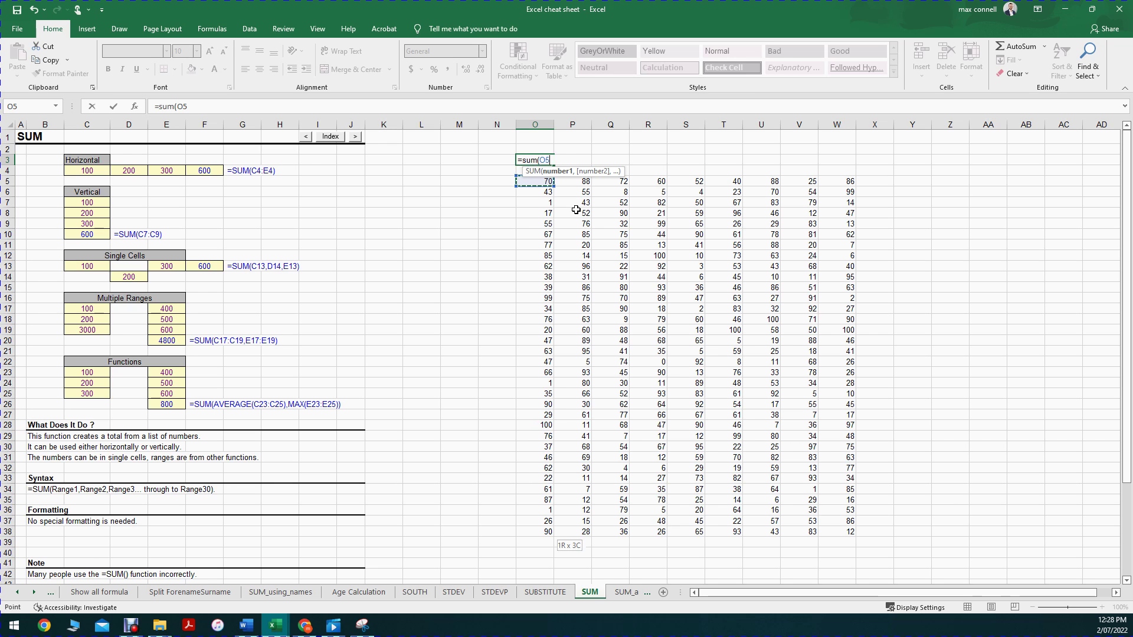
{"action": "key", "text": "ctrl+shift+Down"}
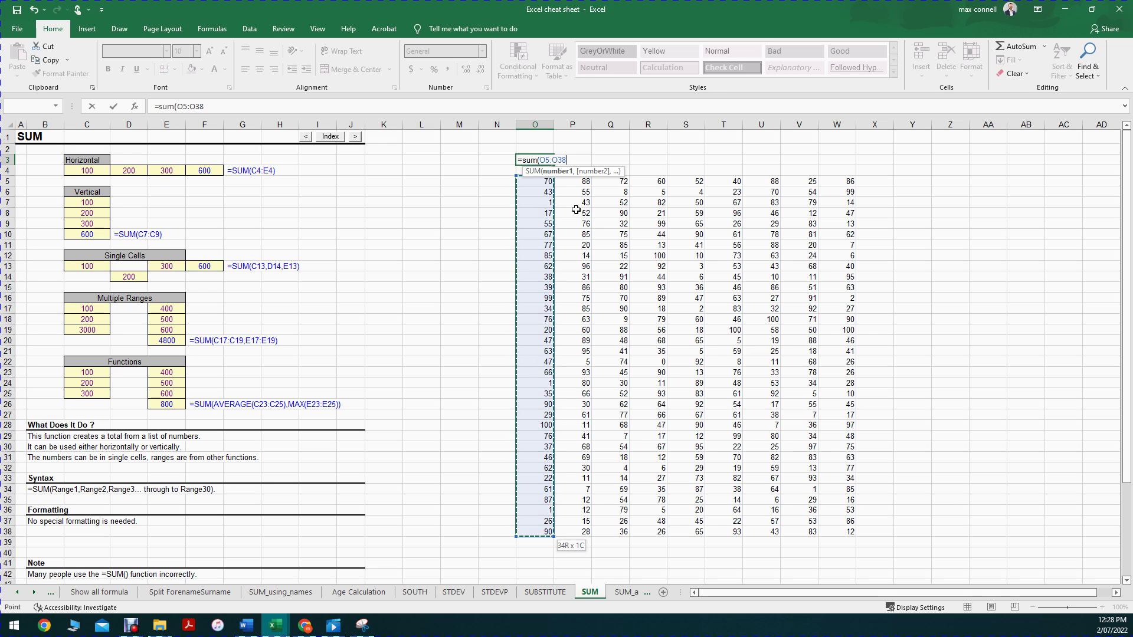
{"action": "key", "text": "ctrl+Return"}
{"action": "key", "text": "Return"}
{"action": "key", "text": "Up"}
{"action": "key", "text": "ctrl+b"}
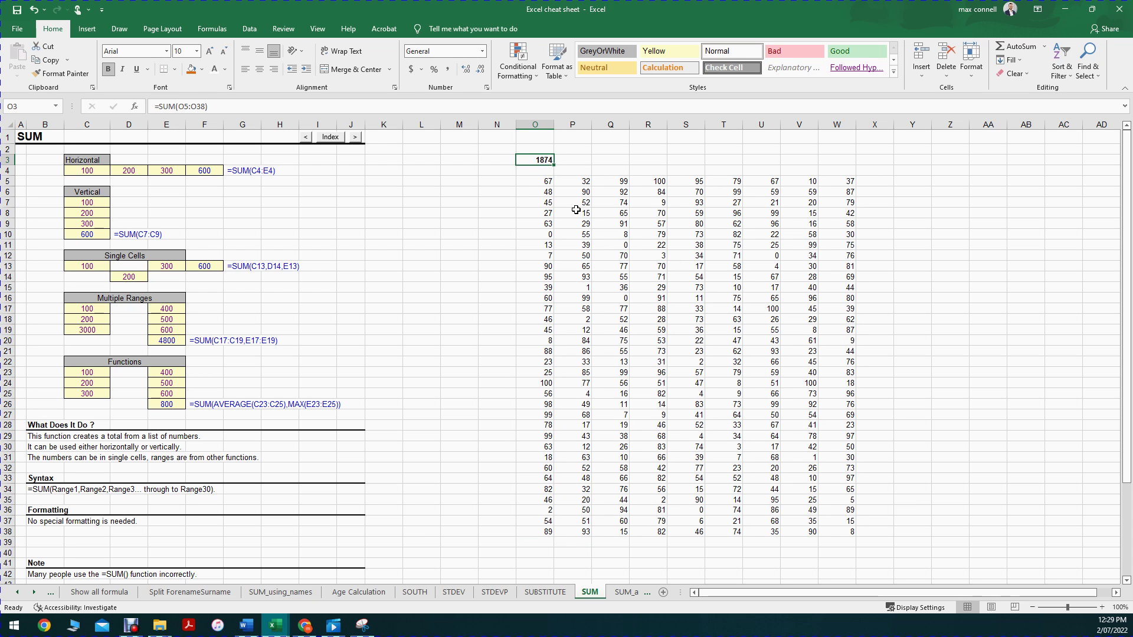
Put a bottom border under O3 and centre columns O–W horizontally and vertically.
{"action": "left_click", "coordinate": [175, 69]}
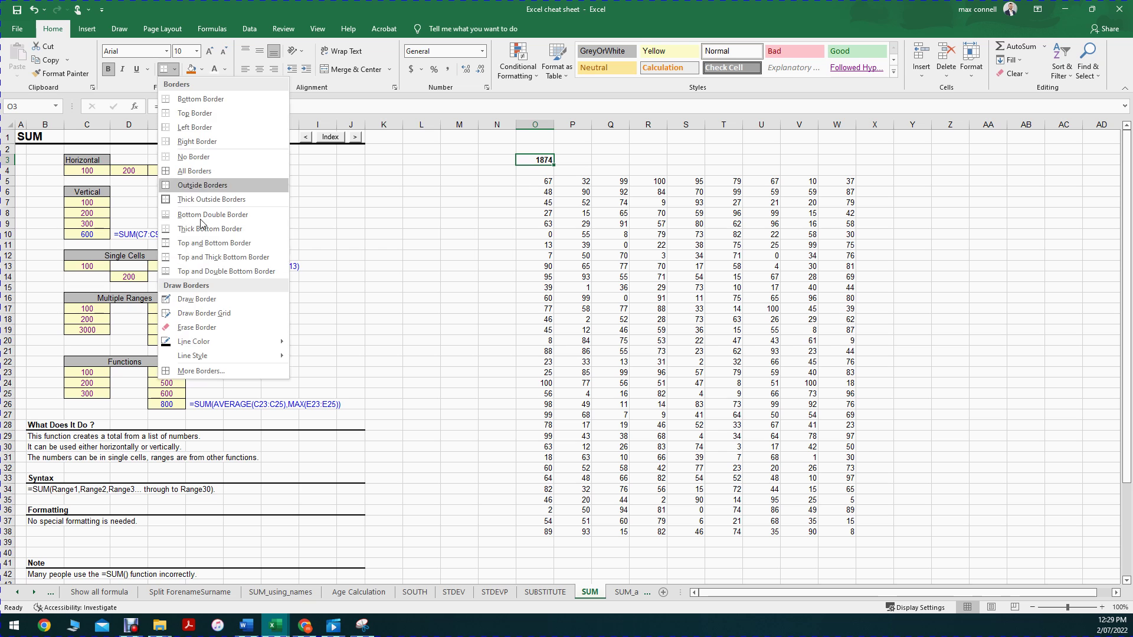
{"action": "left_click", "coordinate": [188, 263]}
{"action": "left_click", "coordinate": [437, 246]}
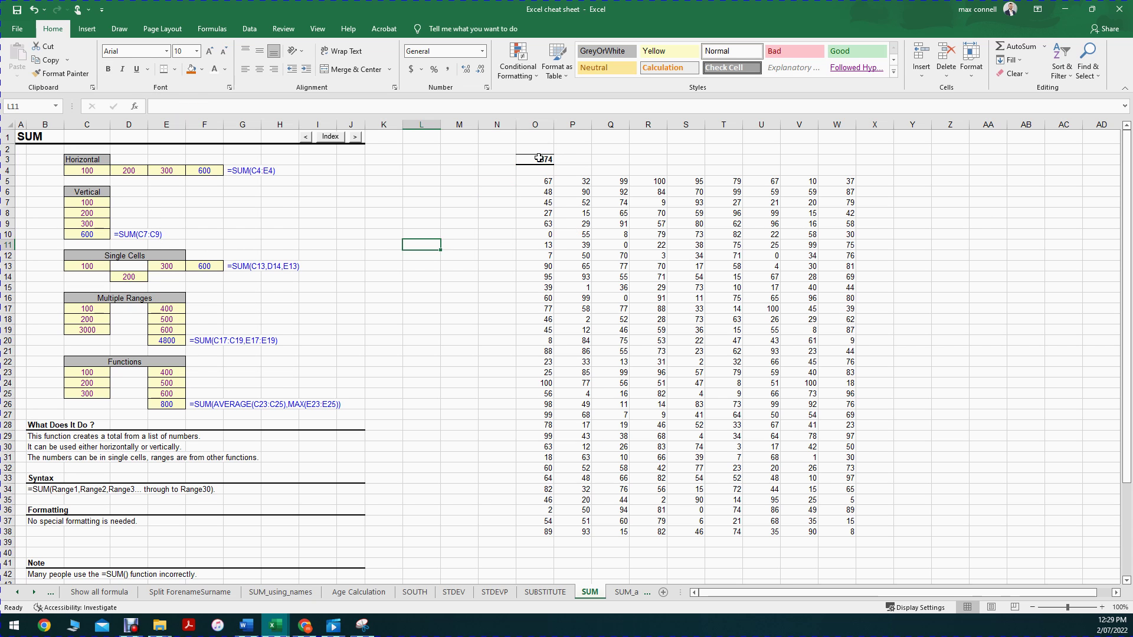
{"action": "left_click_drag", "start_coordinate": [535, 124], "coordinate": [837, 134]}
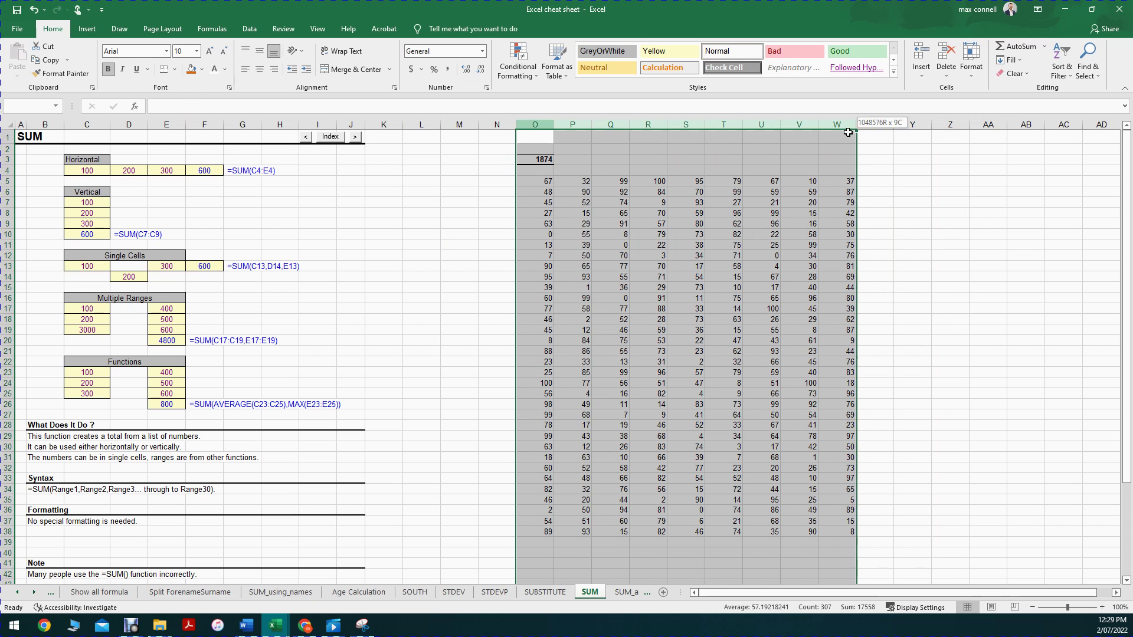
{"action": "left_click", "coordinate": [259, 69]}
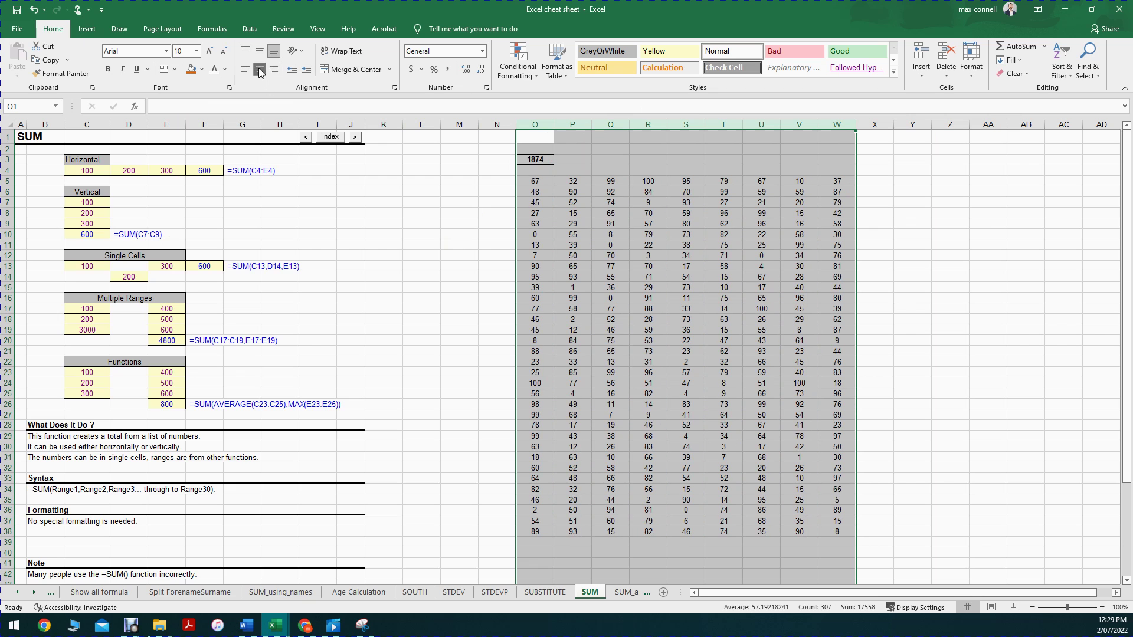
{"action": "left_click", "coordinate": [259, 51]}
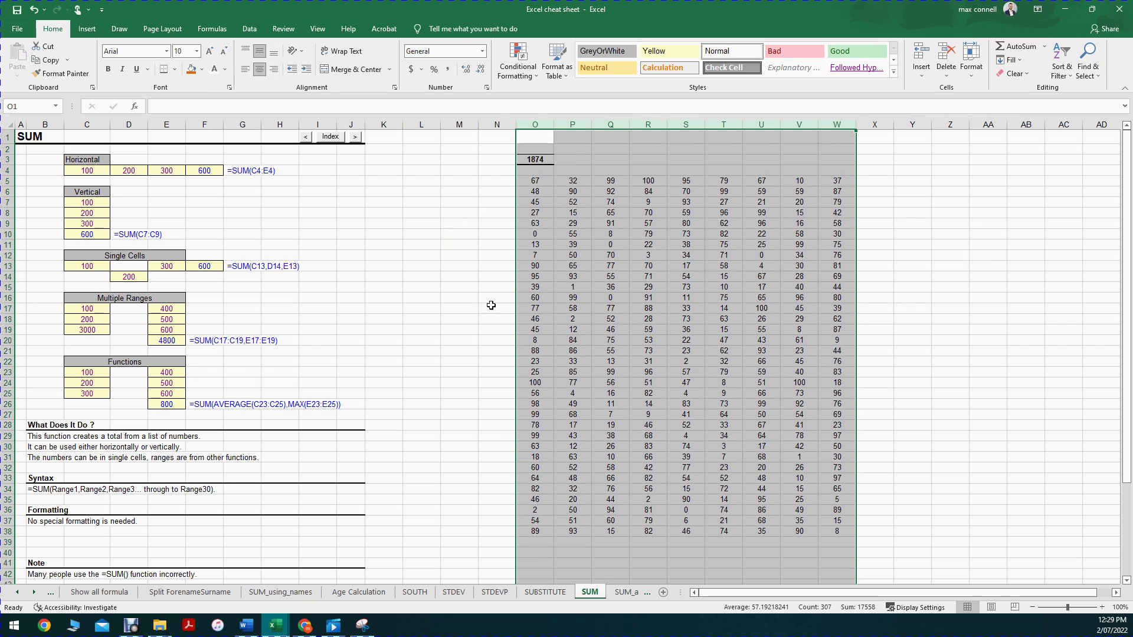
Copy O3's SUM formula and paste it across row 3 through W3.
{"action": "left_click", "coordinate": [535, 160]}
{"action": "key", "text": "ctrl+c"}
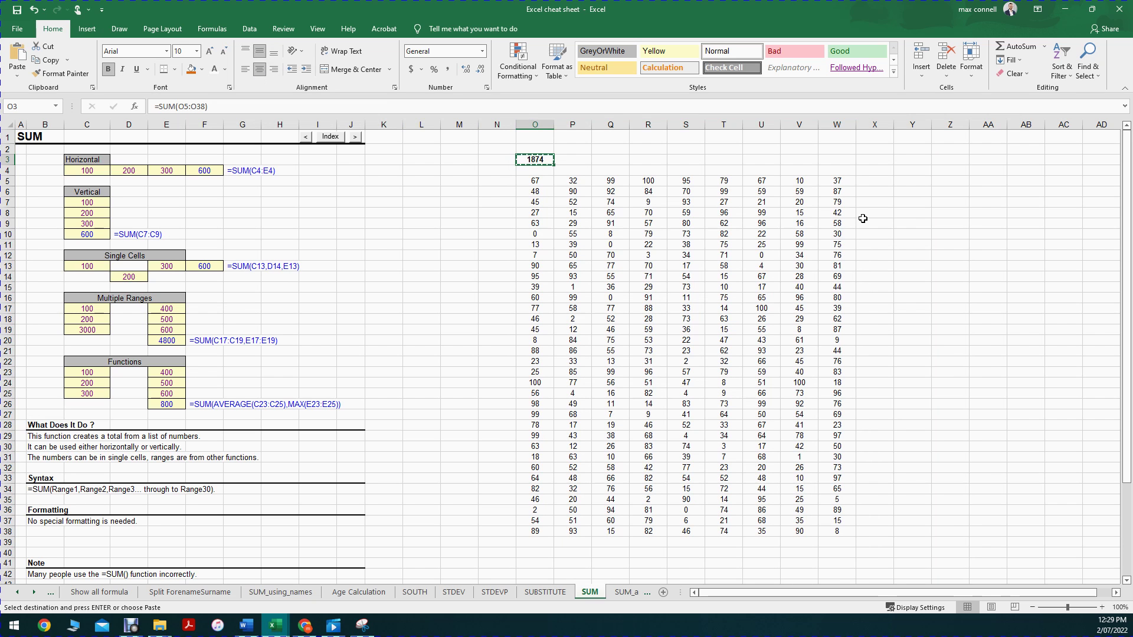
{"action": "key", "text": "shift+Right"}
{"action": "key", "text": "shift+Right"}
{"action": "key", "text": "shift+Right"}
{"action": "key", "text": "shift+Right"}
{"action": "key", "text": "shift+Right"}
{"action": "key", "text": "shift+Right"}
{"action": "key", "text": "shift+Right"}
{"action": "key", "text": "shift+Right"}
{"action": "key", "text": "Left"}
{"action": "key", "text": "Left"}
{"action": "key", "text": "Escape"}
{"action": "key", "text": "Right"}
{"action": "key", "text": "Right"}
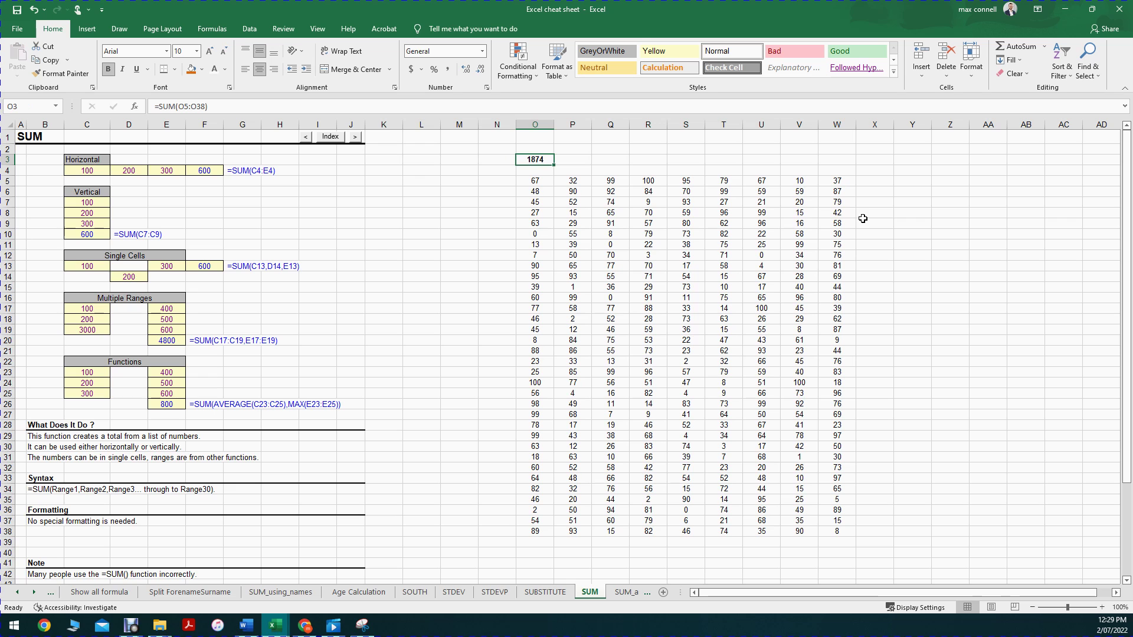
{"action": "key", "text": "ctrl+c"}
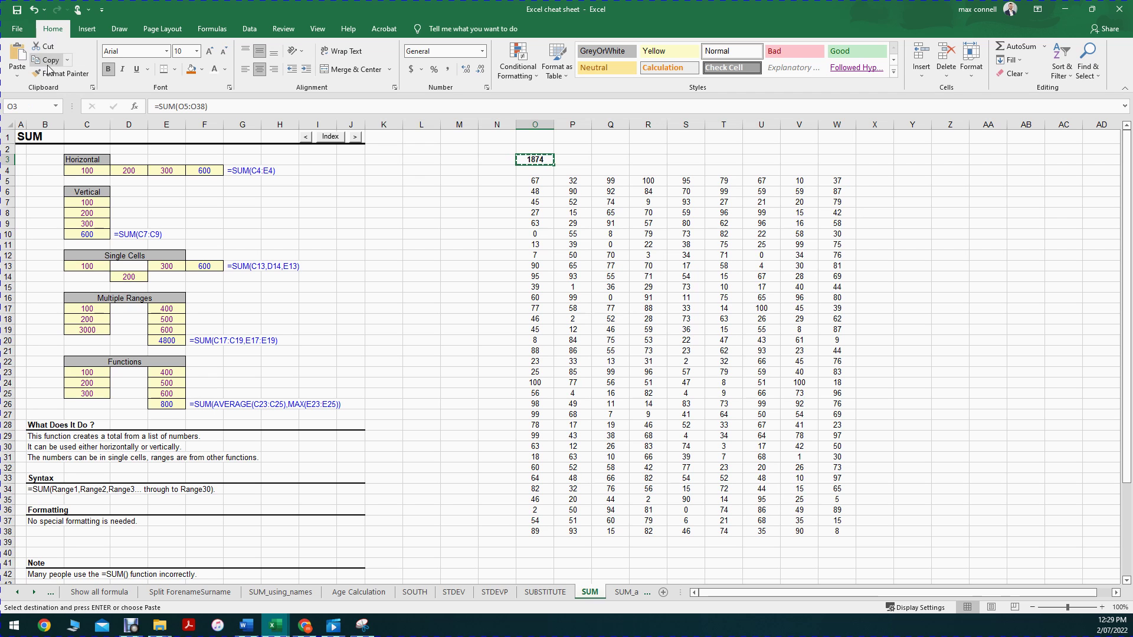
{"action": "key", "text": "Escape"}
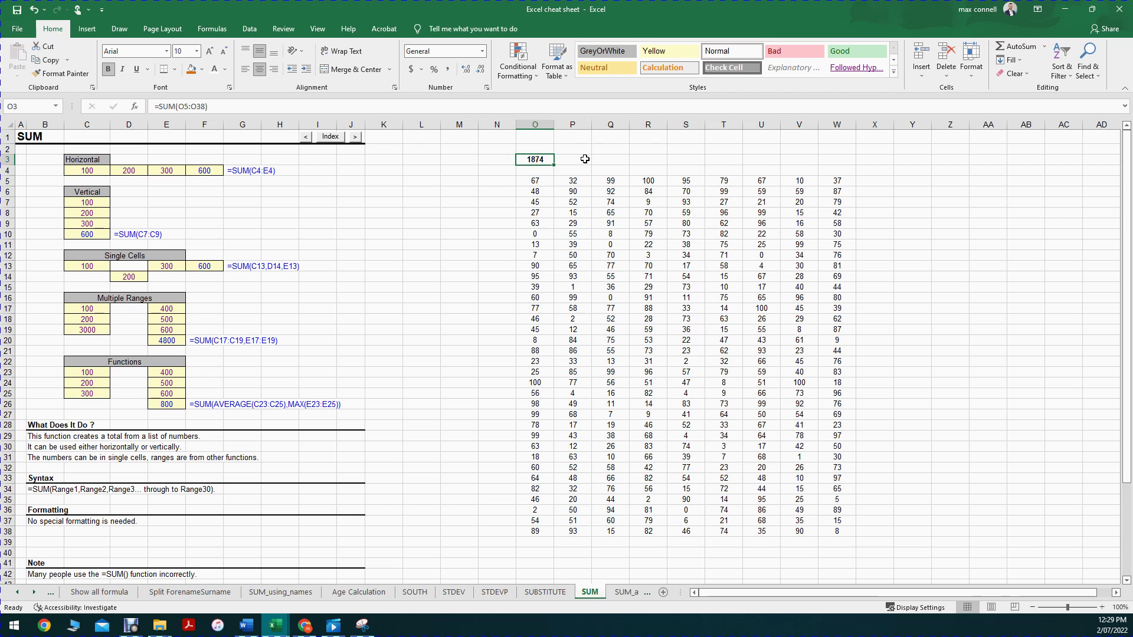
{"action": "key", "text": "ctrl+c"}
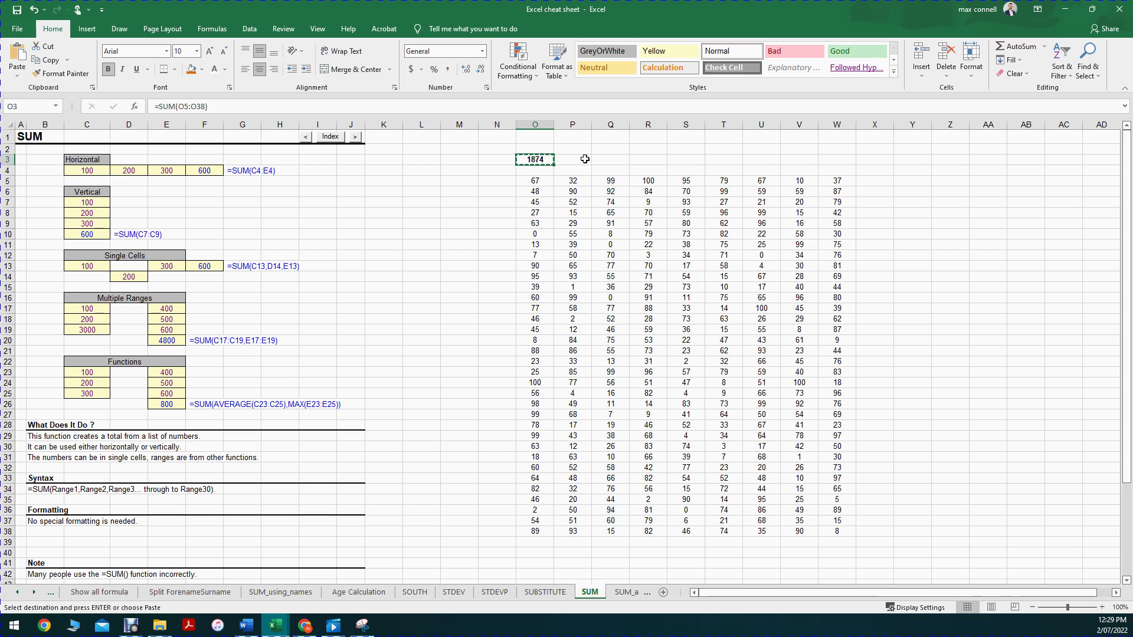
{"action": "key", "text": "shift+Right"}
{"action": "key", "text": "shift+Right"}
{"action": "key", "text": "shift+Right"}
{"action": "key", "text": "shift+Right"}
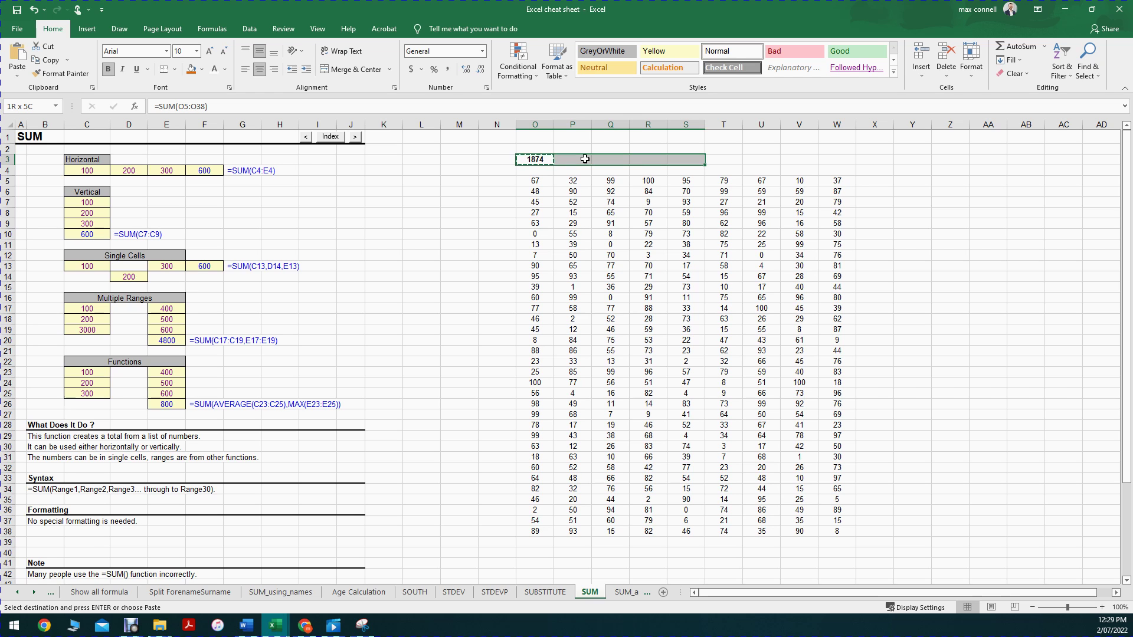
{"action": "key", "text": "shift+Right"}
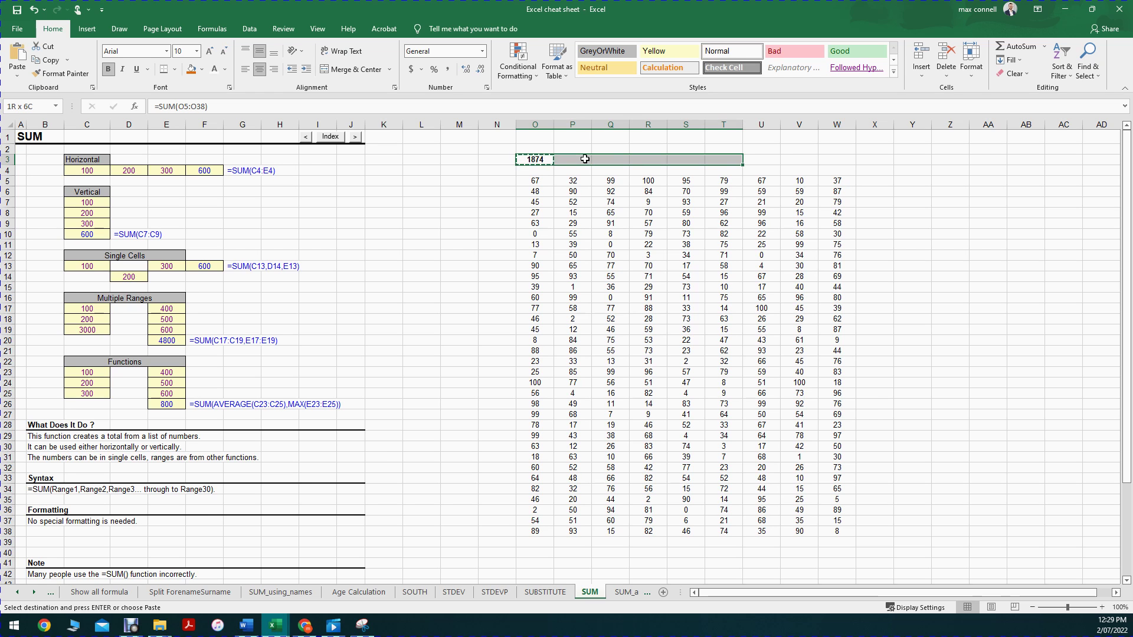
{"action": "key", "text": "shift+Right"}
{"action": "key", "text": "shift+Right"}
{"action": "key", "text": "shift+Right"}
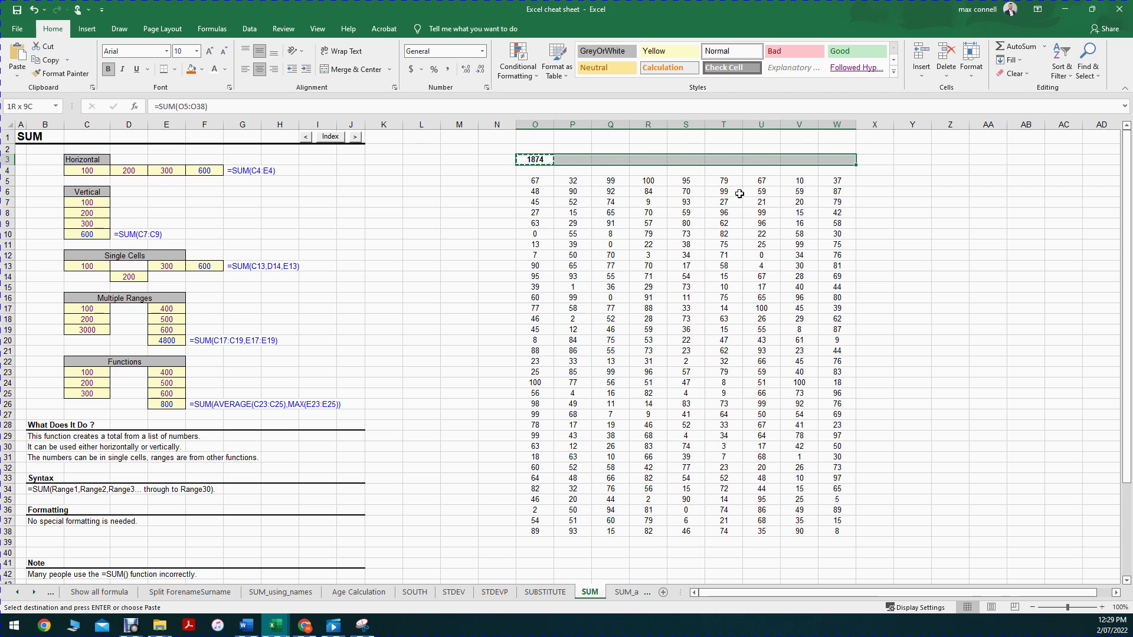
{"action": "key", "text": "ctrl+v"}
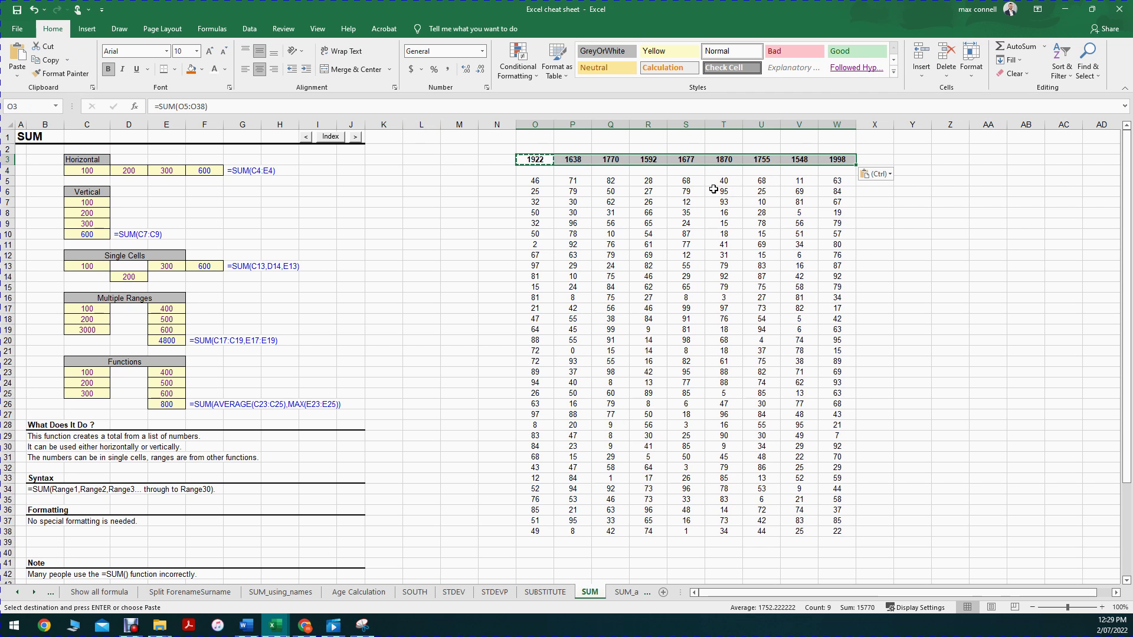
{"action": "double_click", "coordinate": [567, 160]}
{"action": "key", "text": "Escape"}
{"action": "left_click", "coordinate": [602, 158]}
{"action": "double_click", "coordinate": [607, 159]}
{"action": "key", "text": "Escape"}
{"action": "double_click", "coordinate": [647, 160]}
{"action": "key", "text": "Escape"}
{"action": "left_click", "coordinate": [688, 160]}
{"action": "double_click", "coordinate": [688, 161]}
{"action": "key", "text": "Escape"}
{"action": "double_click", "coordinate": [725, 159]}
{"action": "key", "text": "Escape"}
{"action": "left_click", "coordinate": [421, 255]}
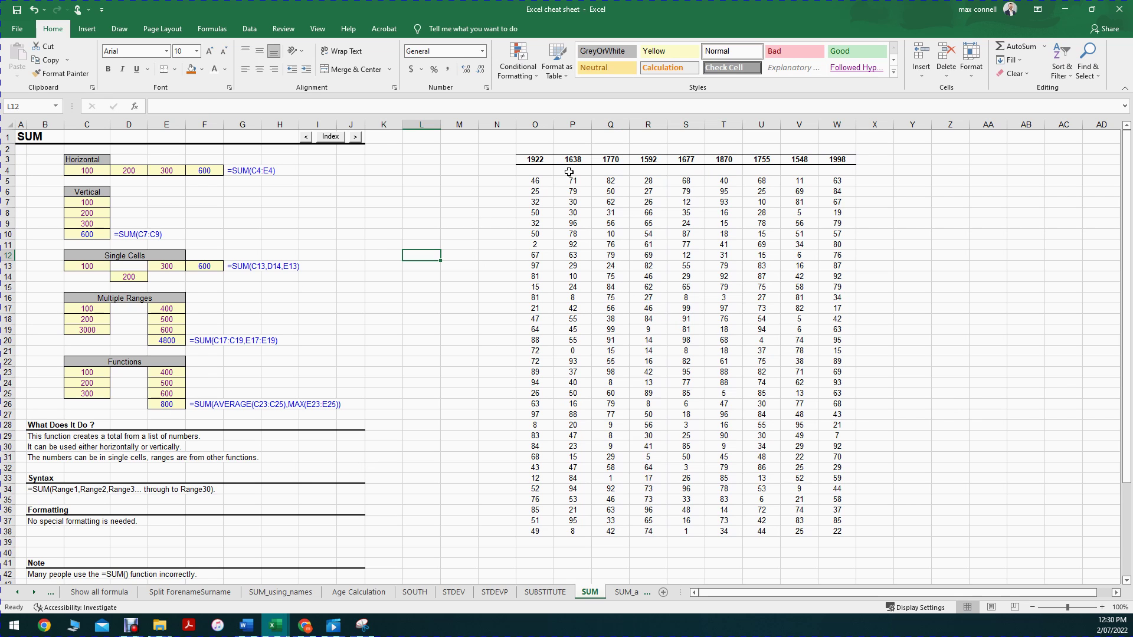
{"action": "left_click", "coordinate": [533, 158]}
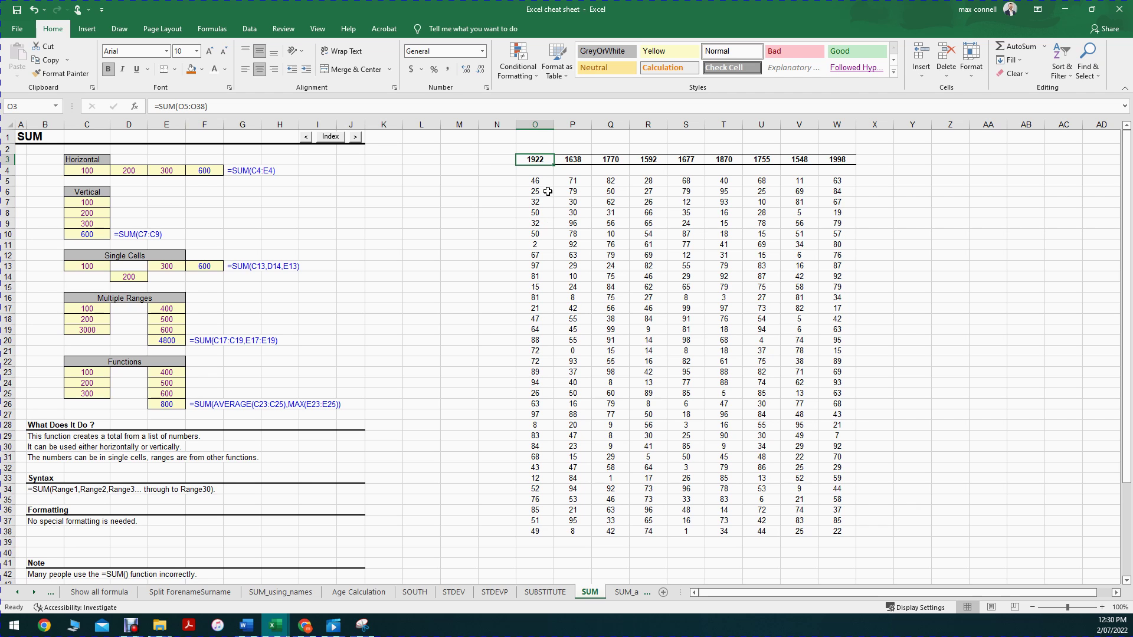
{"action": "left_click_drag", "start_coordinate": [535, 181], "coordinate": [535, 203]}
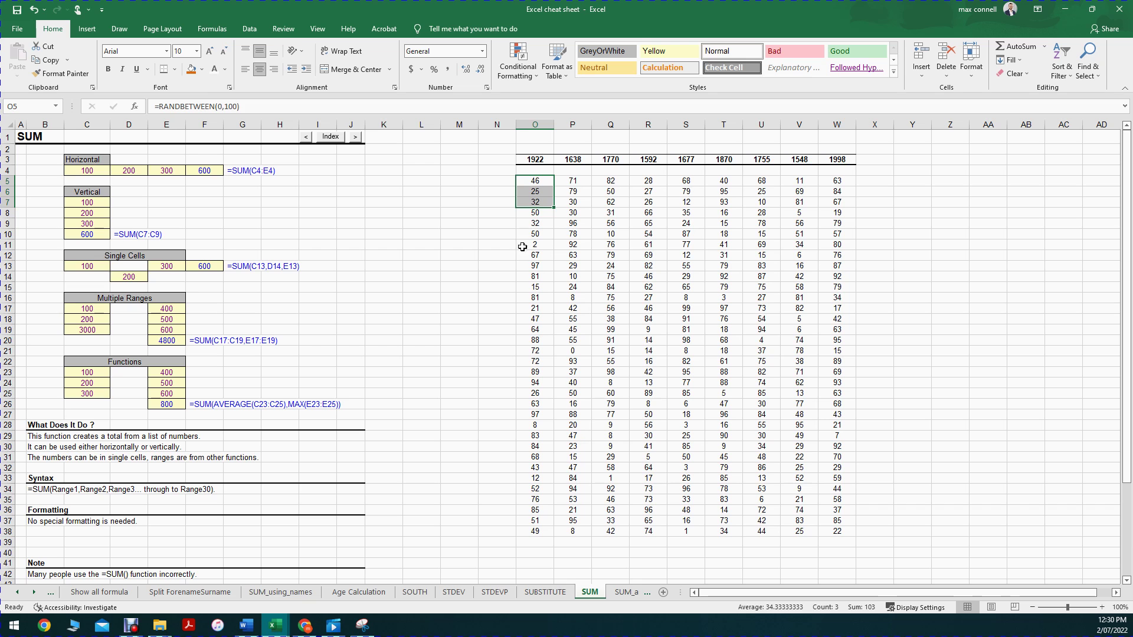
{"action": "left_click", "coordinate": [541, 558]}
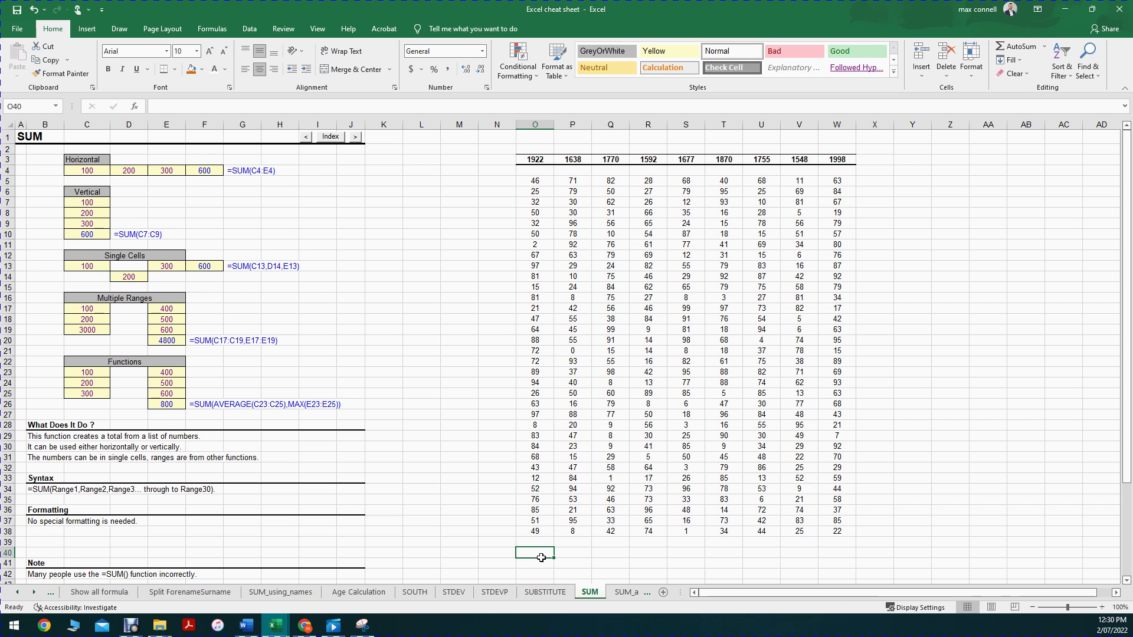
{"action": "left_click", "coordinate": [531, 159]}
{"action": "key", "text": "ctrl+c"}
{"action": "left_click", "coordinate": [528, 563]}
{"action": "key", "text": "Return"}
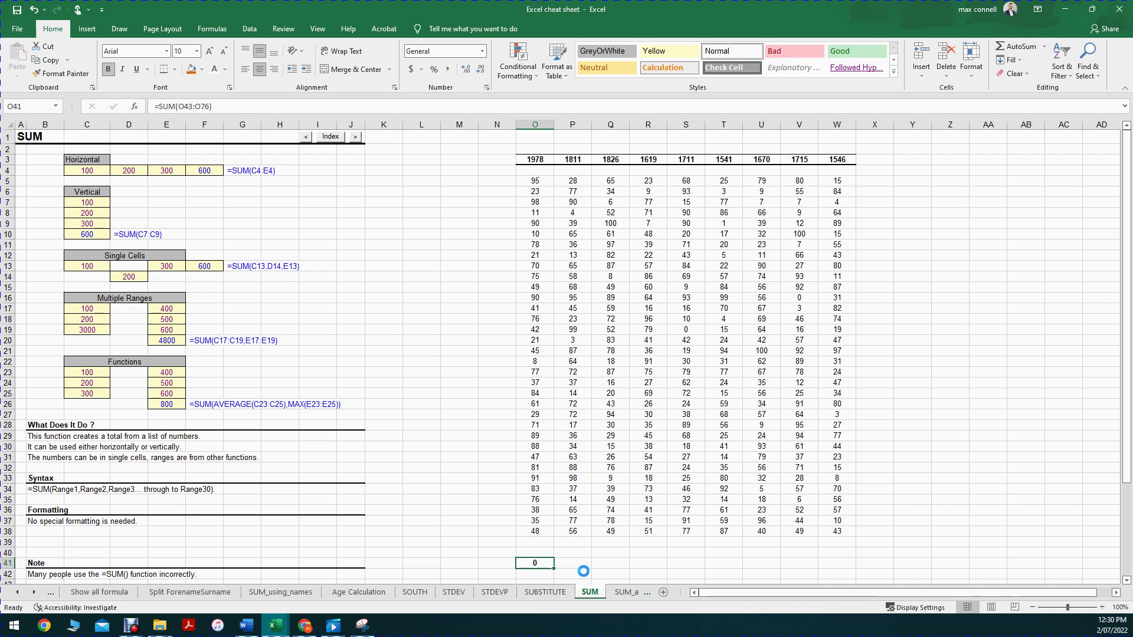
{"action": "key", "text": "Delete"}
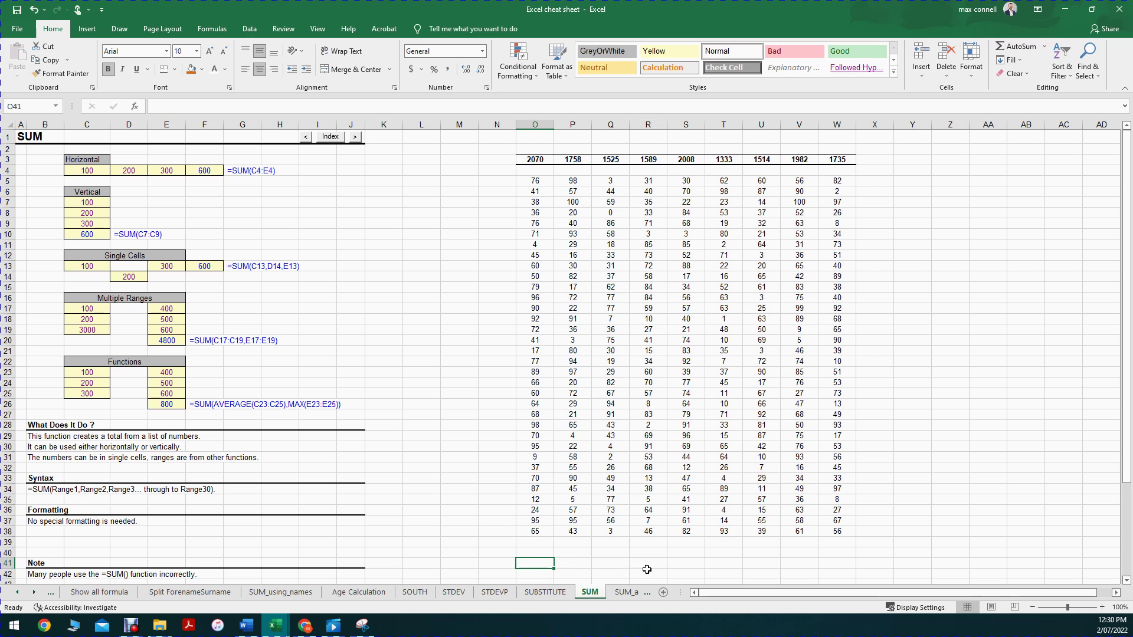
{"action": "type", "text": "="}
Enter =O3-O5-O6-O7-O8-O9-O10-O11-O12 in O41, subtracting each cell from the O3 total.
{"action": "left_click", "coordinate": [533, 160]}
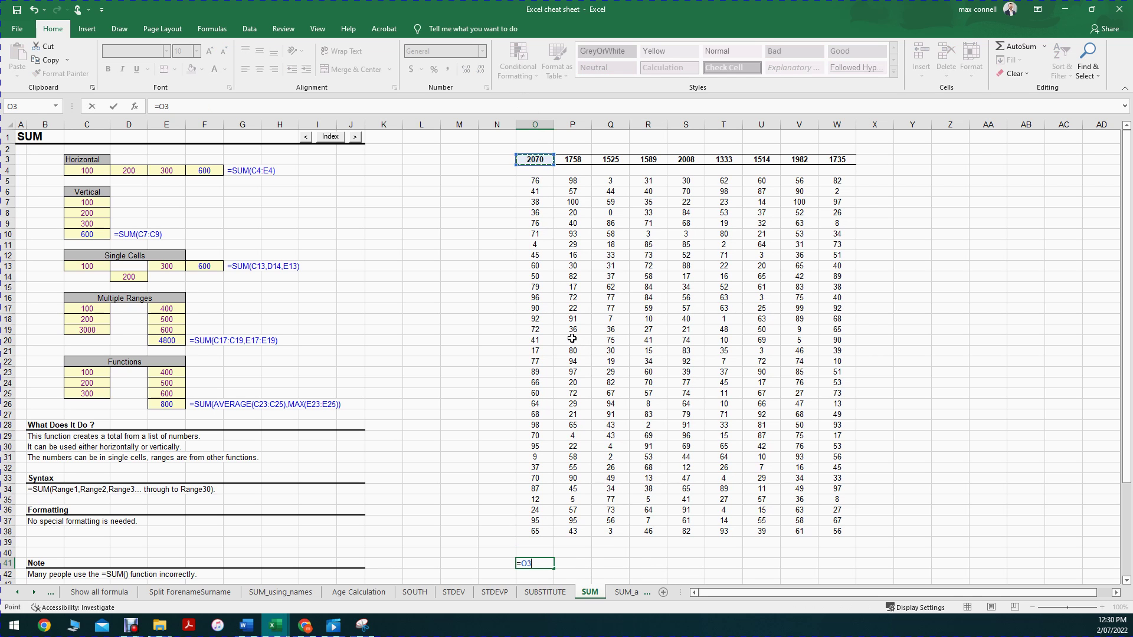
{"action": "left_click", "coordinate": [210, 103]}
{"action": "type", "text": "-"}
{"action": "left_click", "coordinate": [541, 181]}
{"action": "type", "text": "-"}
{"action": "left_click", "coordinate": [537, 192]}
{"action": "type", "text": "-"}
{"action": "left_click", "coordinate": [537, 202]}
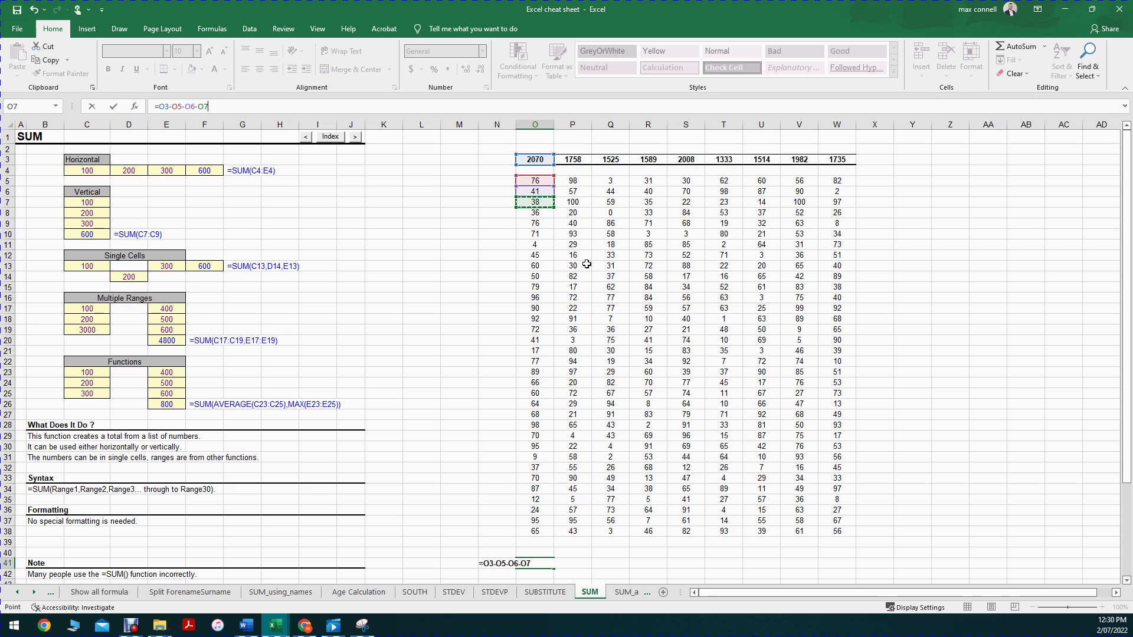
{"action": "type", "text": "-"}
{"action": "left_click", "coordinate": [536, 213]}
{"action": "type", "text": "-"}
{"action": "left_click", "coordinate": [541, 224]}
{"action": "type", "text": "-"}
{"action": "left_click", "coordinate": [538, 235]}
{"action": "type", "text": "-"}
{"action": "left_click", "coordinate": [537, 245]}
{"action": "type", "text": "-"}
{"action": "left_click", "coordinate": [537, 255]}
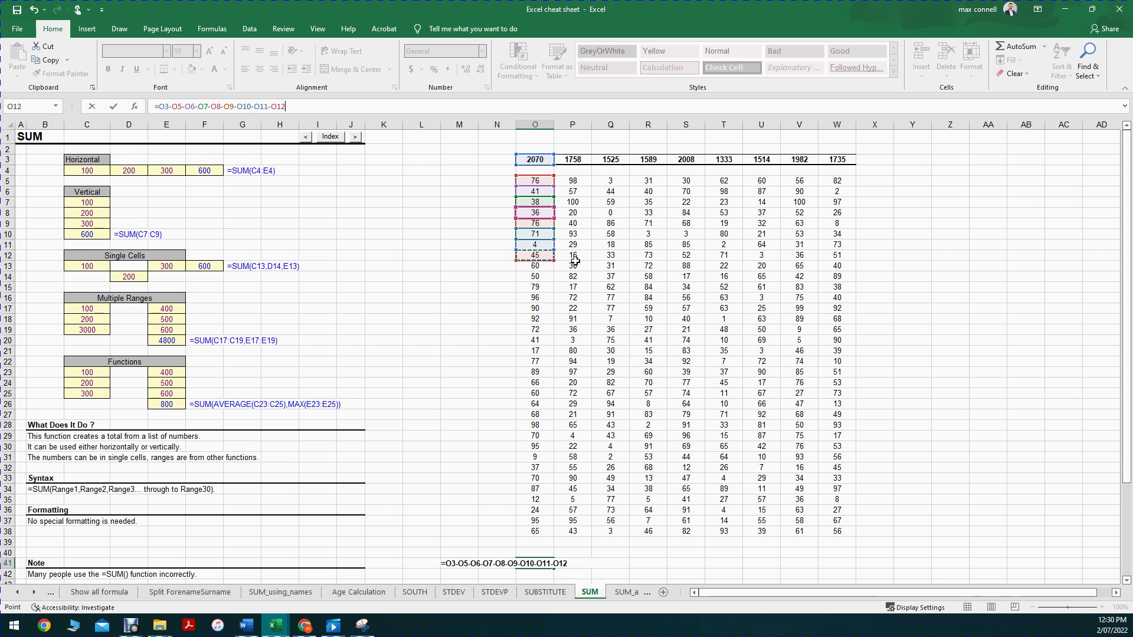
{"action": "key", "text": "Return"}
Review O41's formula, pointing out the O3 reference and the subtracted cells, leaving it unchanged.
{"action": "left_click", "coordinate": [537, 563]}
{"action": "double_click", "coordinate": [536, 563]}
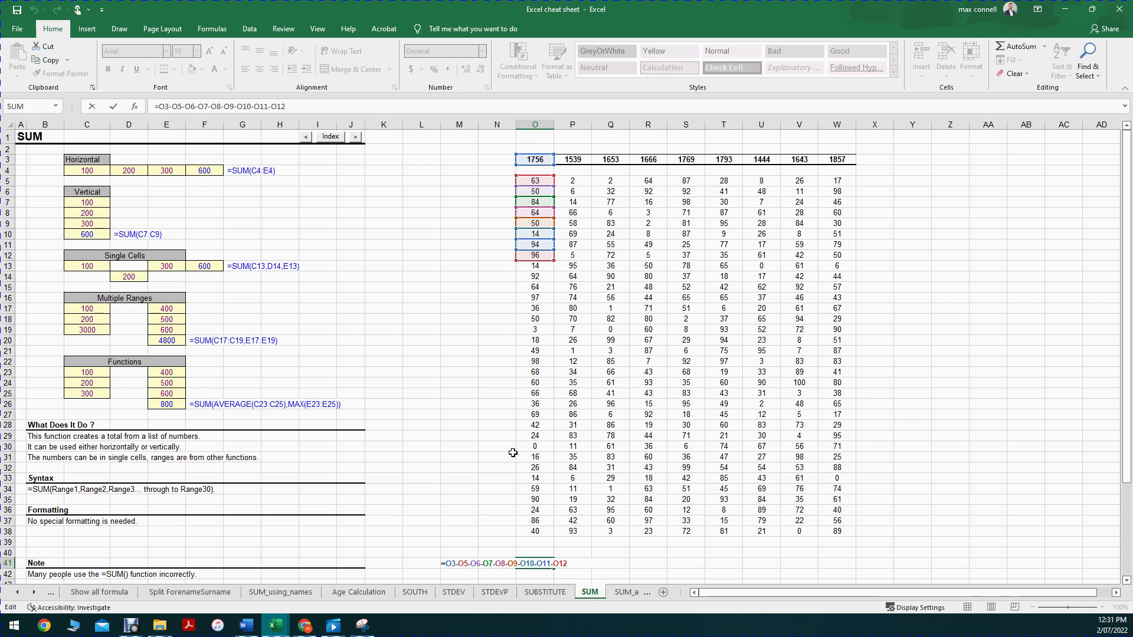
{"action": "key", "text": "ctrl+Return"}
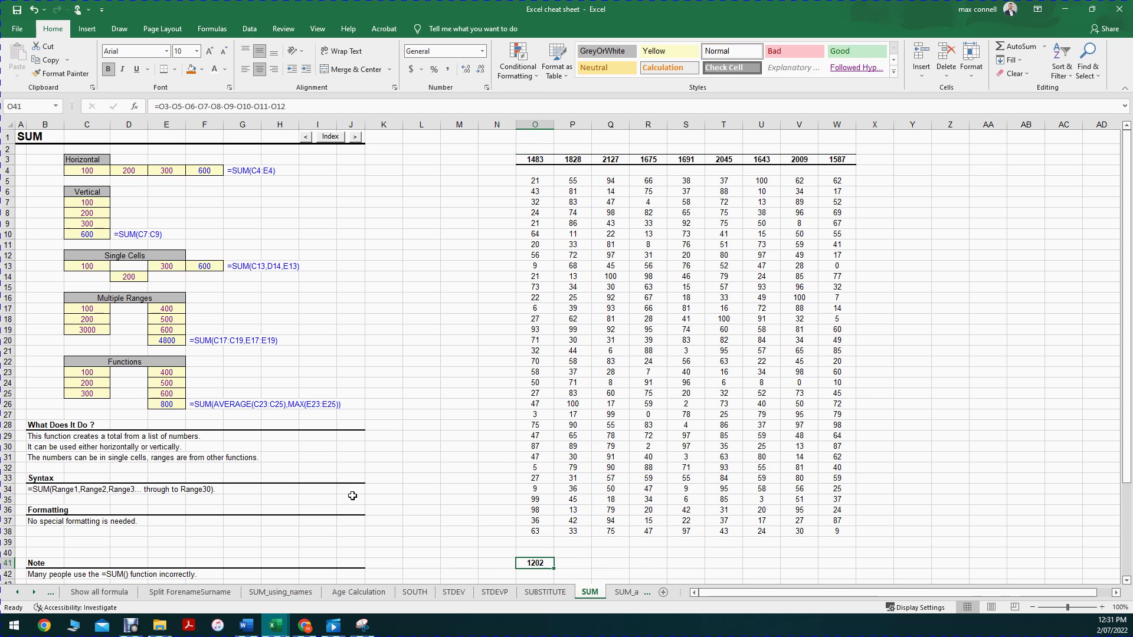
{"action": "double_click", "coordinate": [529, 564]}
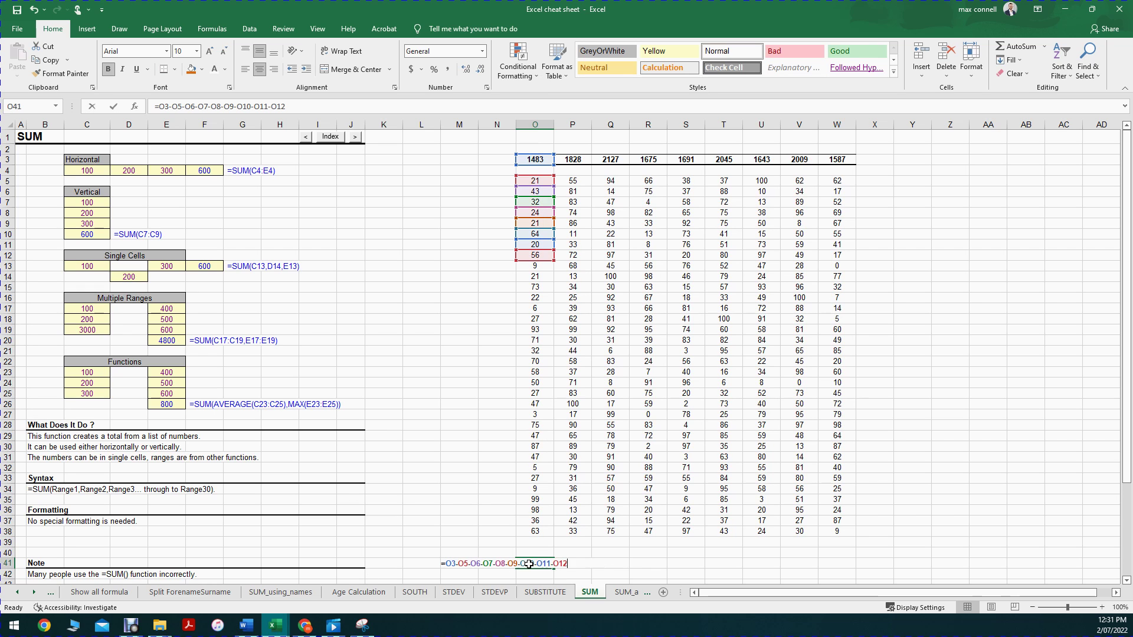
{"action": "left_click", "coordinate": [453, 564]}
{"action": "left_click", "coordinate": [461, 564]}
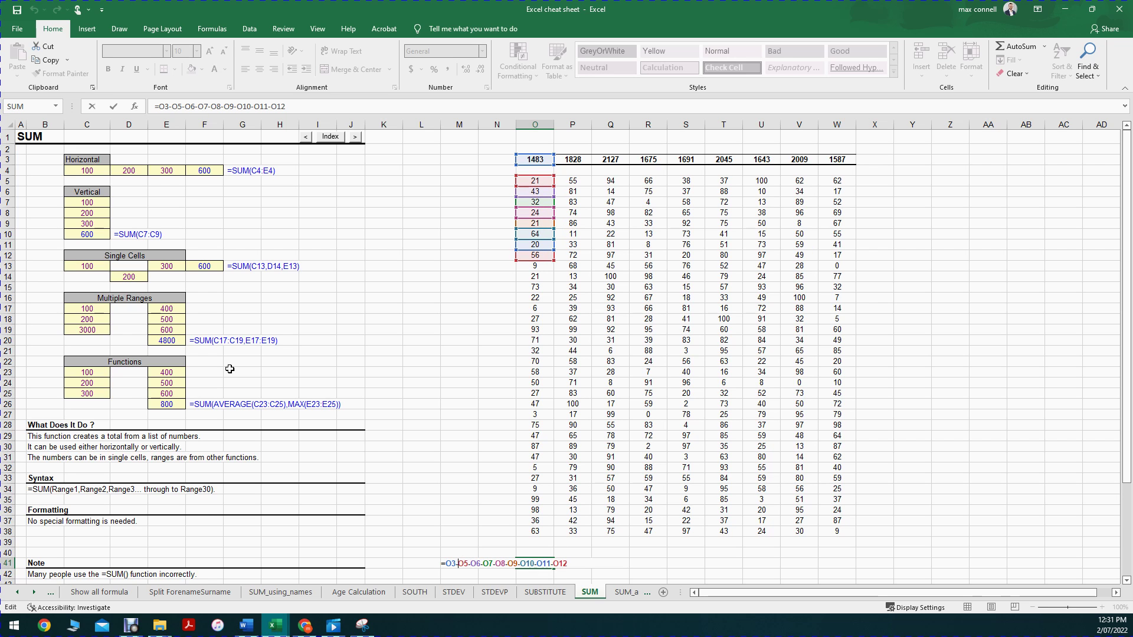
{"action": "key", "text": "Return"}
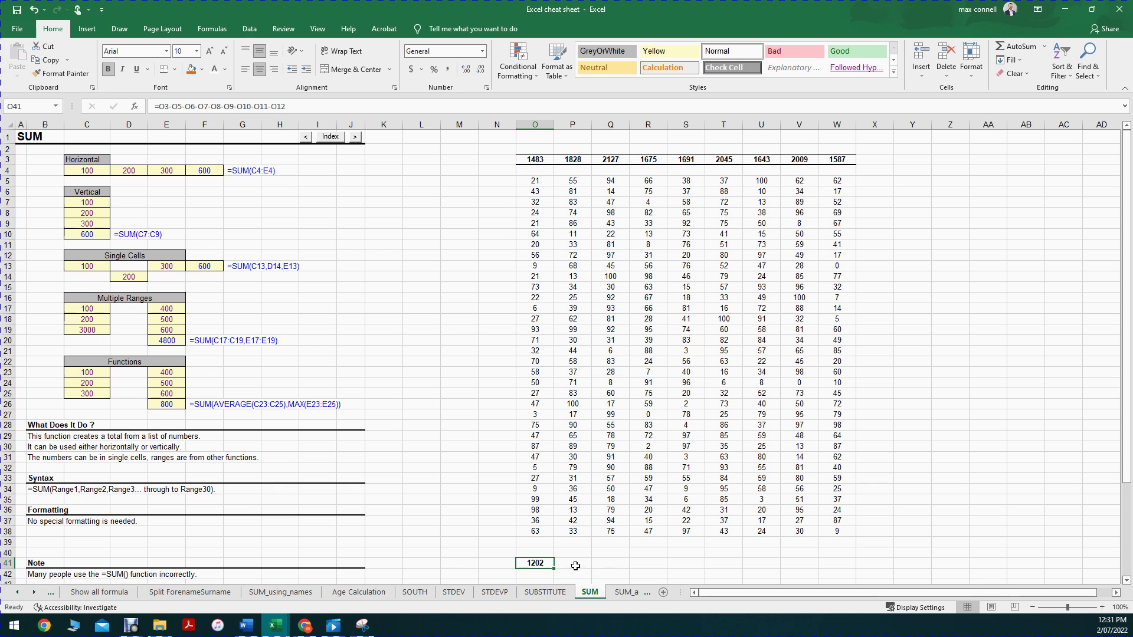
{"action": "left_click", "coordinate": [577, 564]}
Enter =P3-SUM(P5:P18) in P41, returning 863, and compare it with O41's formula.
{"action": "type", "text": "="}
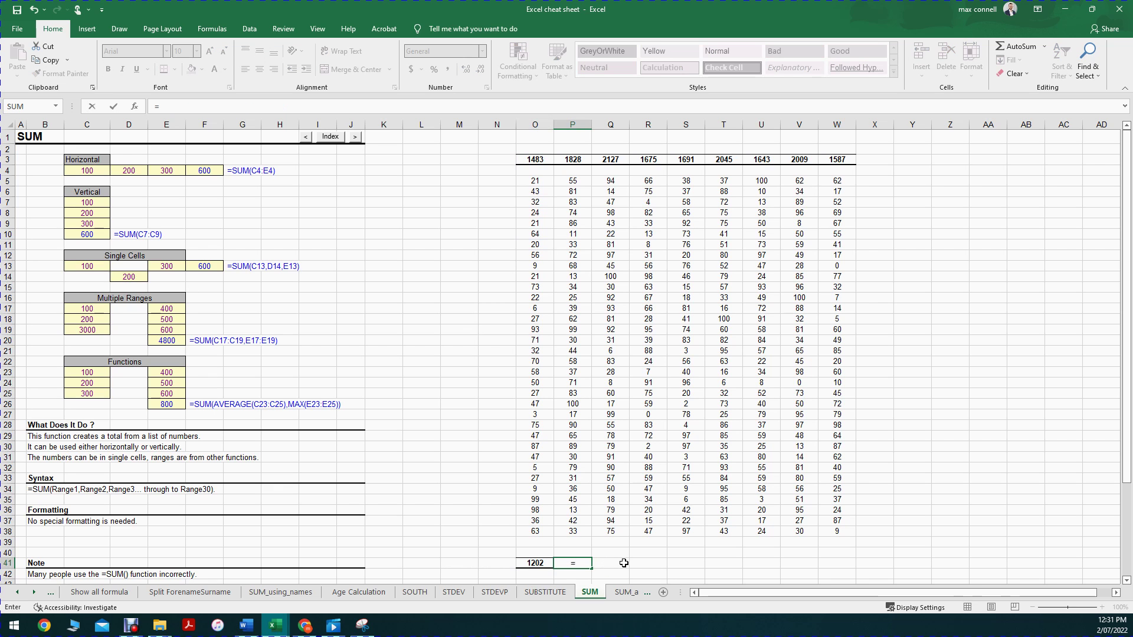
{"action": "left_click", "coordinate": [574, 159]}
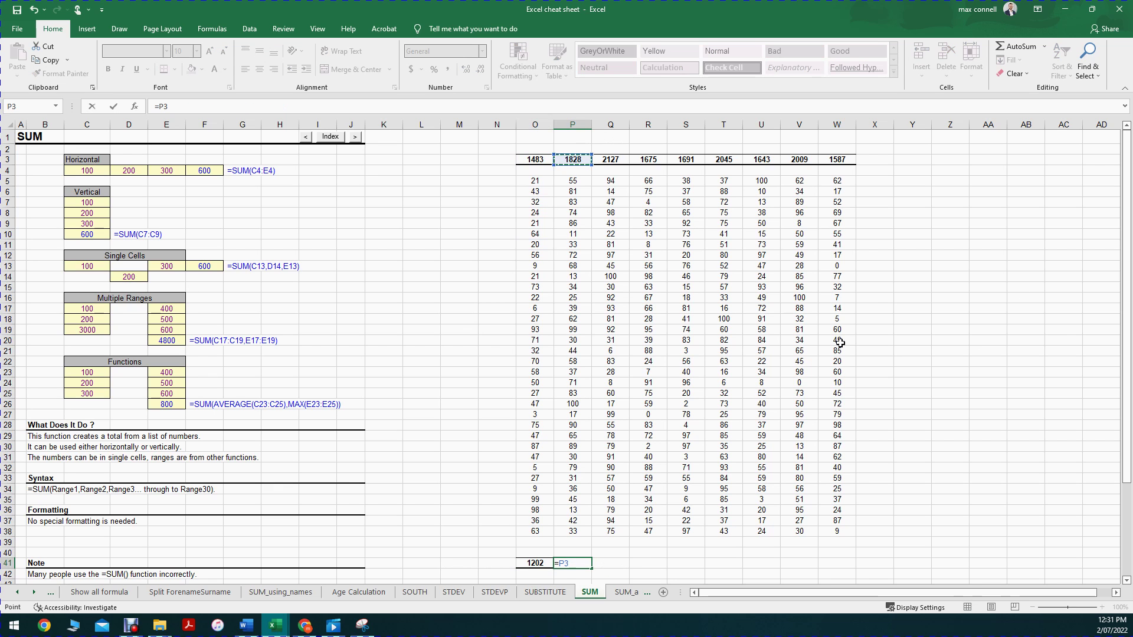
{"action": "type", "text": "-sum"}
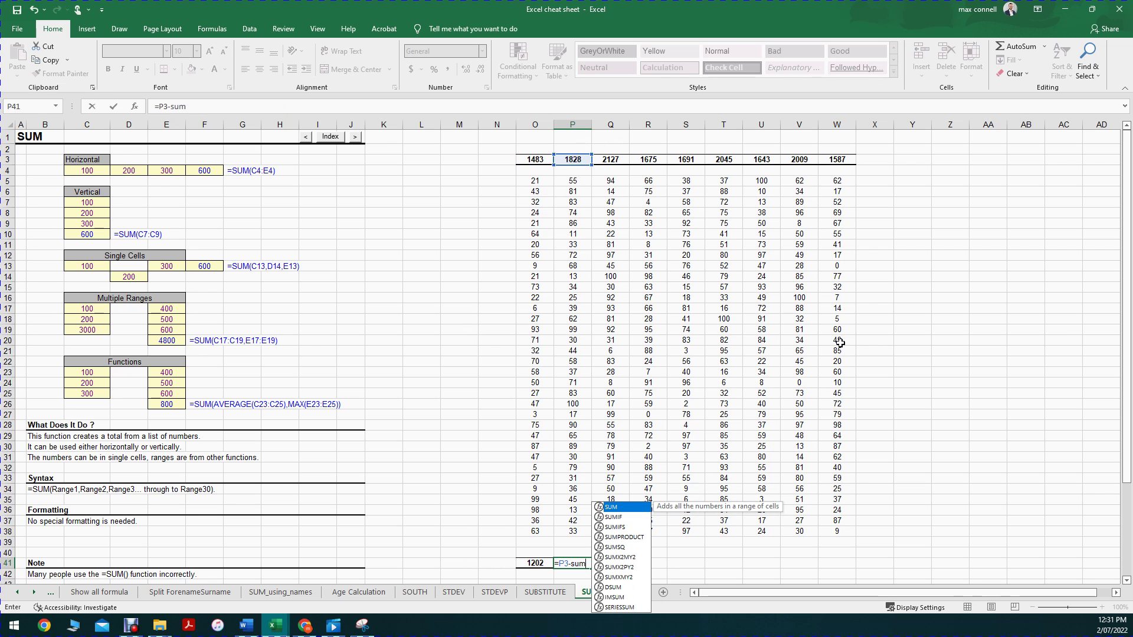
{"action": "type", "text": "("}
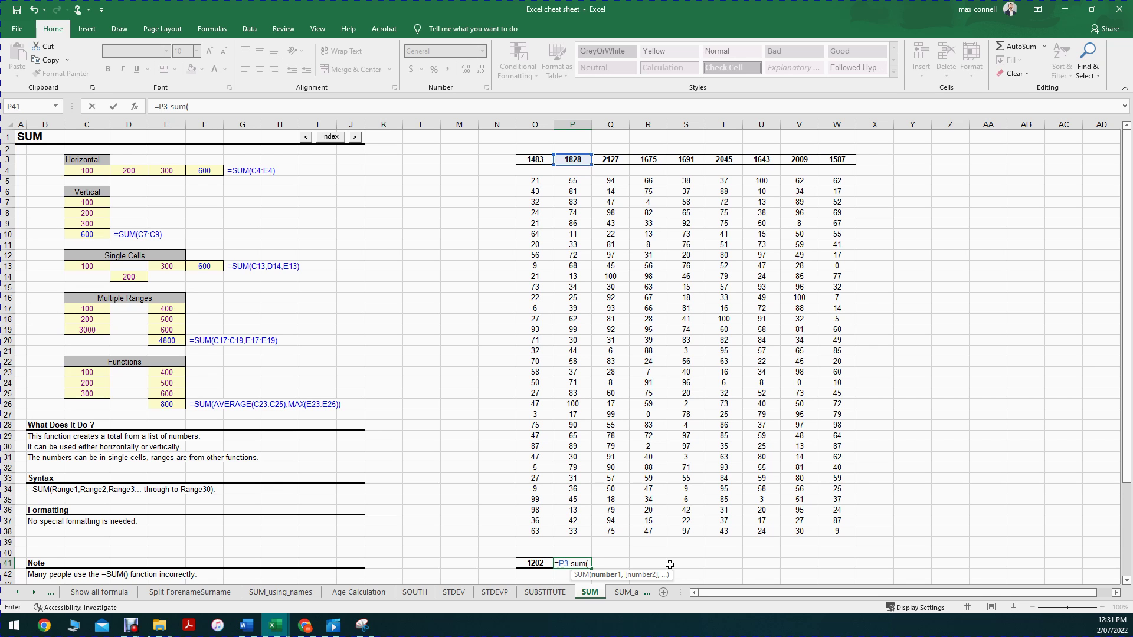
{"action": "left_click_drag", "start_coordinate": [577, 182], "coordinate": [570, 319]}
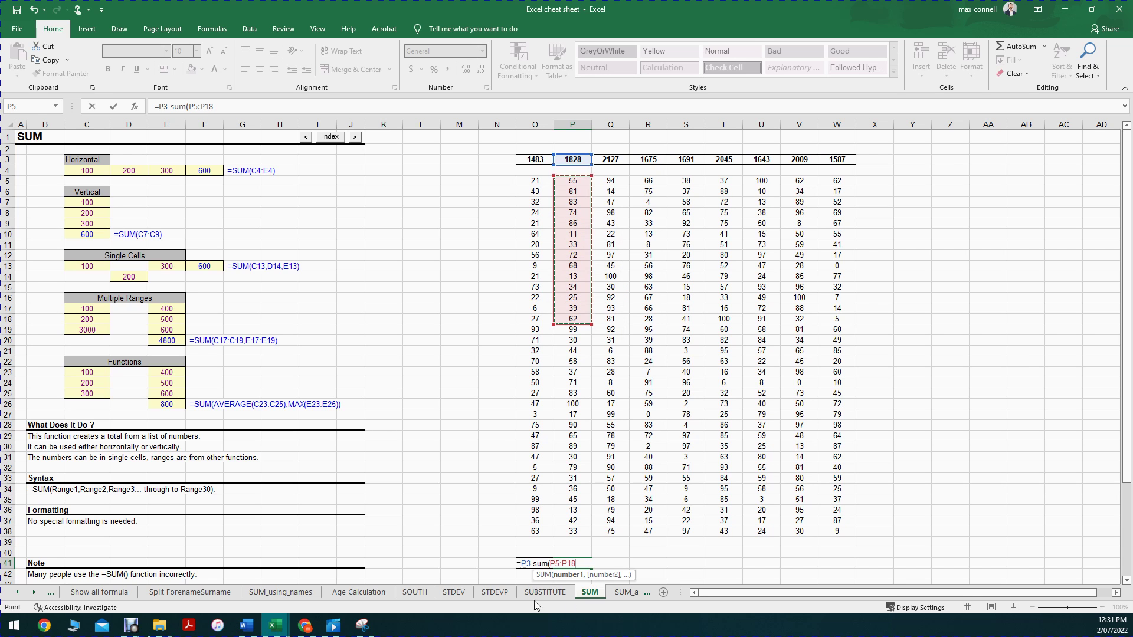
{"action": "left_click", "coordinate": [532, 564]}
{"action": "left_click", "coordinate": [591, 565]}
{"action": "type", "text": ")"}
{"action": "key", "text": "Return"}
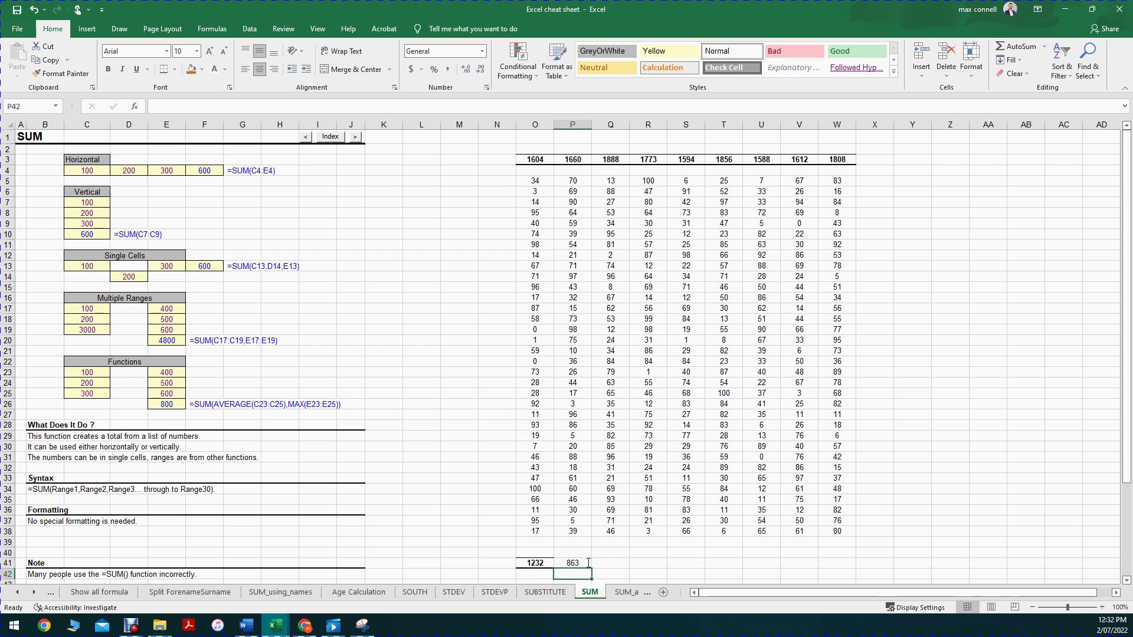
{"action": "left_click", "coordinate": [589, 563]}
{"action": "double_click", "coordinate": [544, 562]}
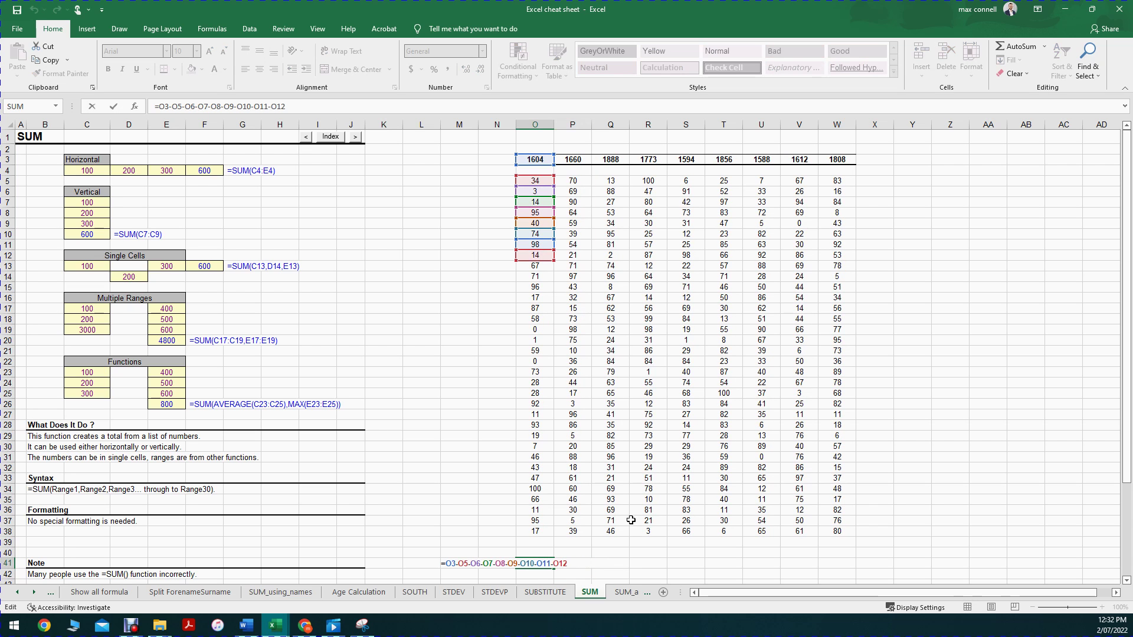
Enter =O5 in P5 and fill it down column P to P38.
{"action": "key", "text": "Escape"}
{"action": "left_click", "coordinate": [572, 180]}
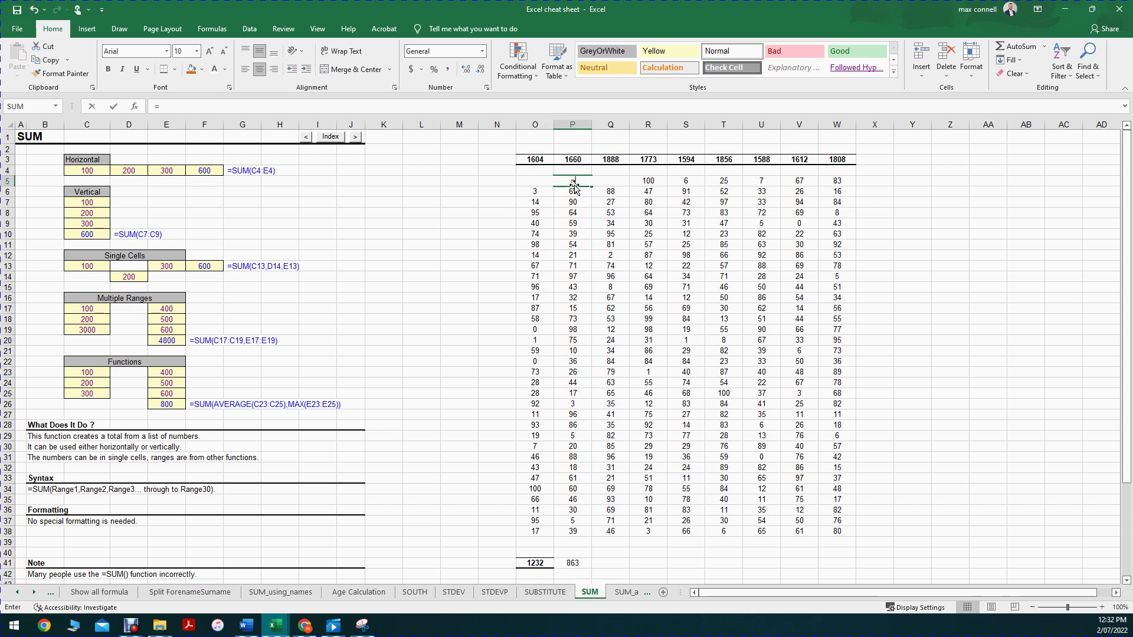
{"action": "type", "text": "="}
{"action": "key", "text": "Left"}
{"action": "key", "text": "ctrl+Return"}
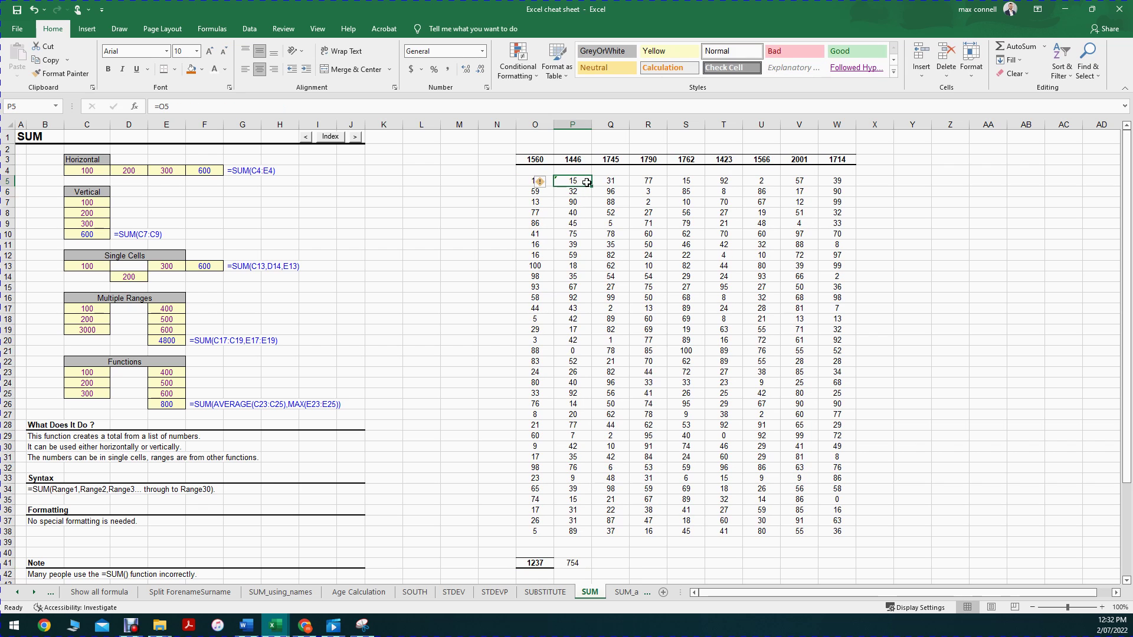
{"action": "key", "text": "ctrl+shift+Down"}
{"action": "key", "text": "ctrl+d"}
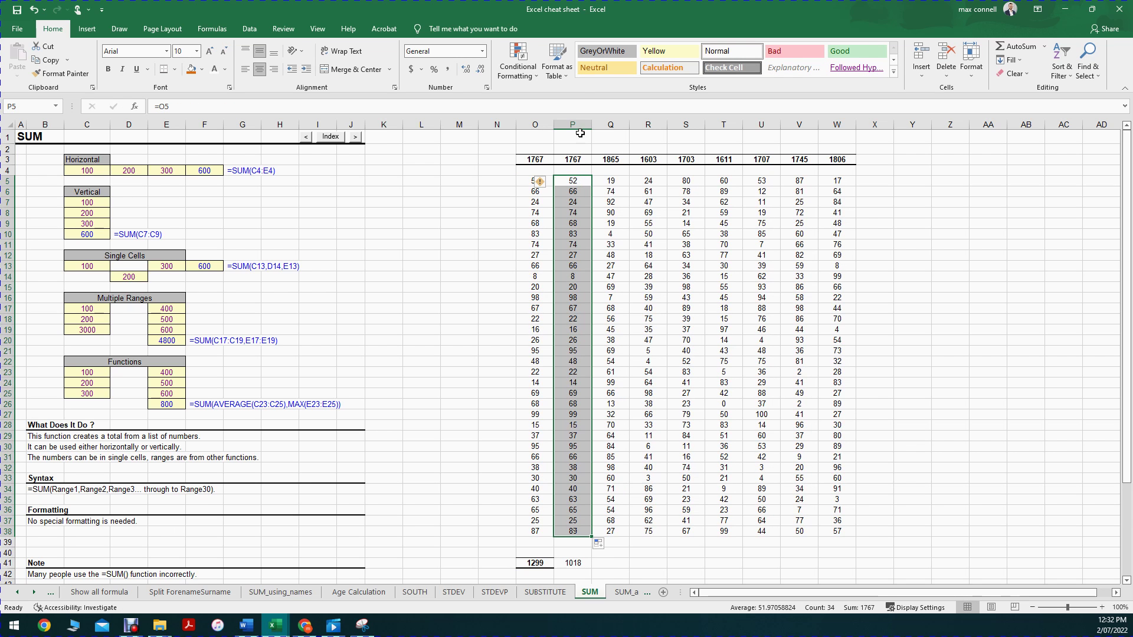
{"action": "double_click", "coordinate": [577, 180]}
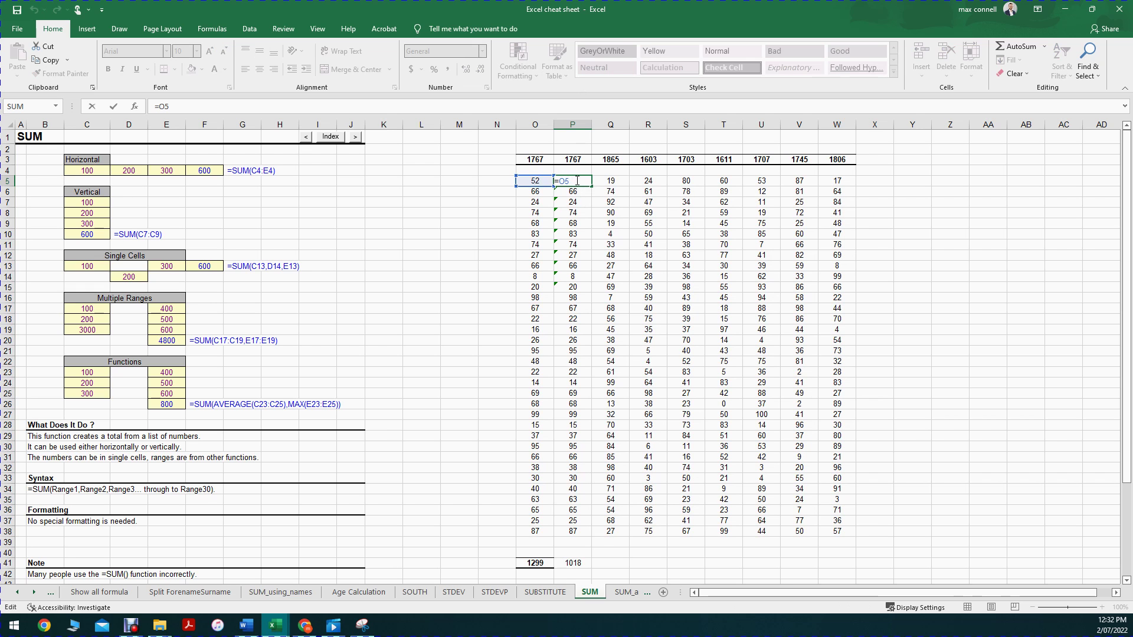
{"action": "key", "text": "ctrl+Return"}
Refill P5's =O5 formula down column P and compare the O3 and P3 totals.
{"action": "double_click", "coordinate": [591, 185]}
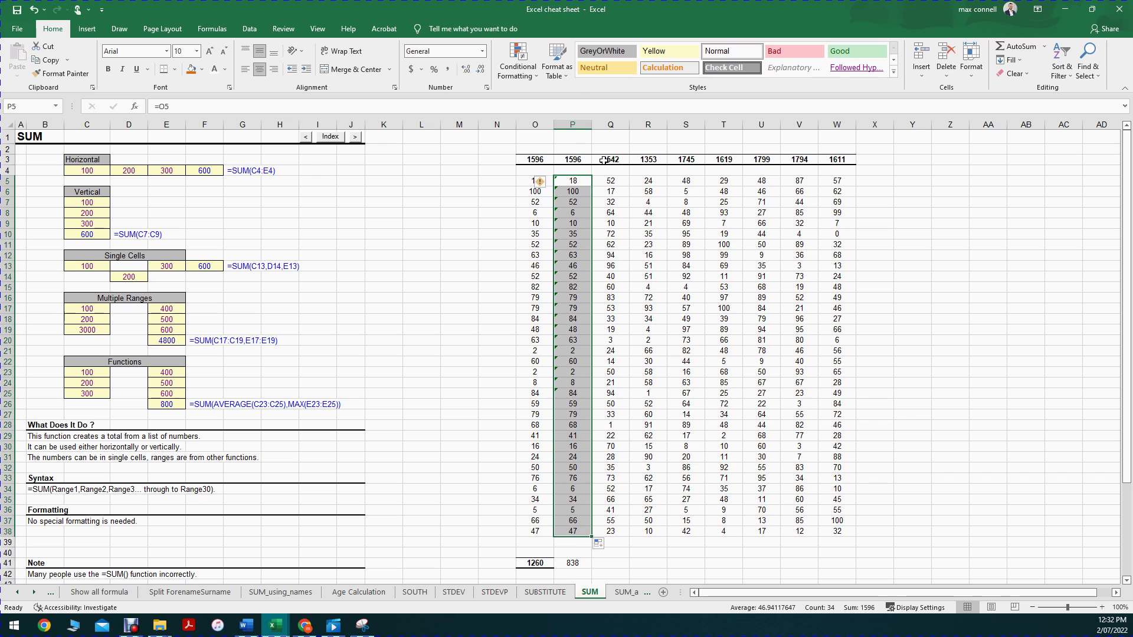
{"action": "left_click", "coordinate": [580, 179]}
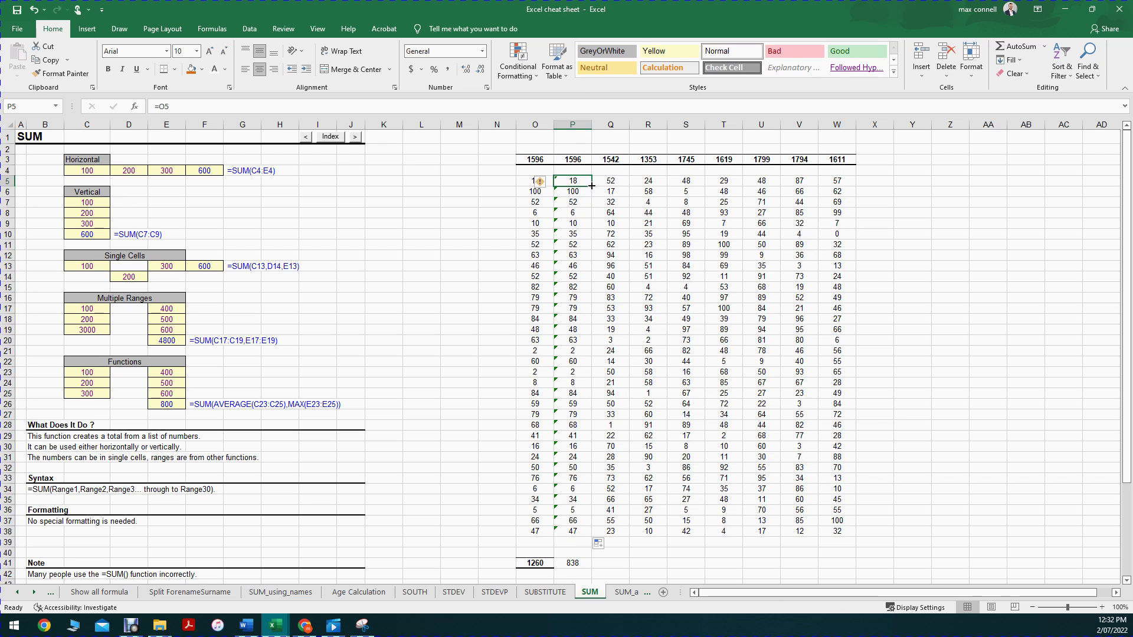
{"action": "double_click", "coordinate": [591, 186]}
{"action": "left_click", "coordinate": [589, 185]}
{"action": "key", "text": "ctrl+c"}
{"action": "left_click_drag", "start_coordinate": [574, 191], "coordinate": [581, 530]}
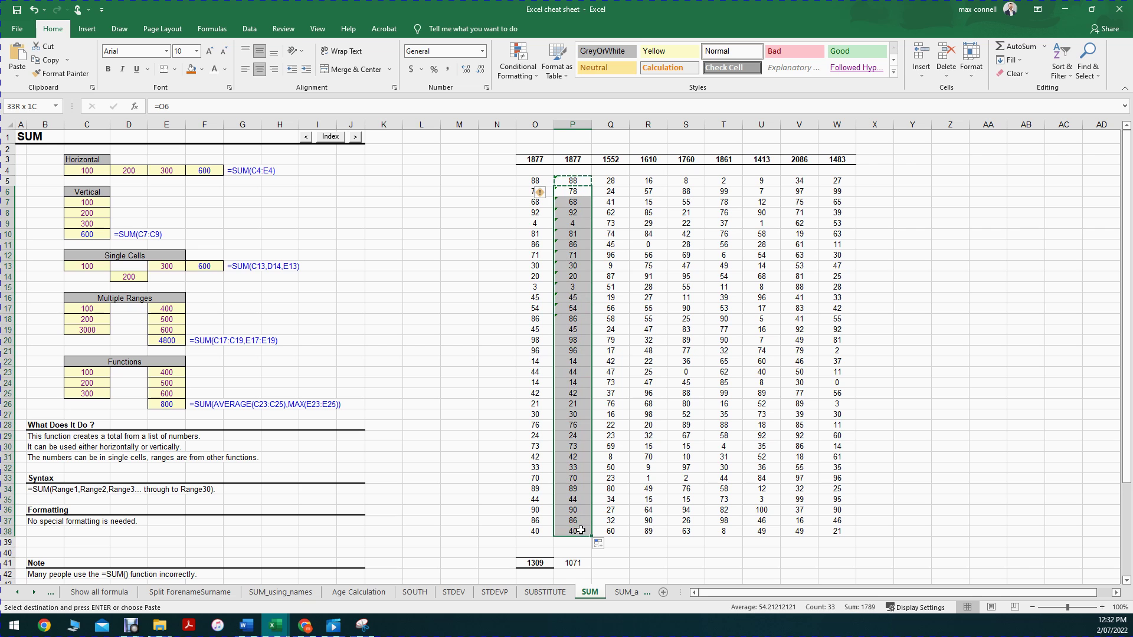
{"action": "left_click", "coordinate": [581, 180]}
{"action": "key", "text": "Return"}
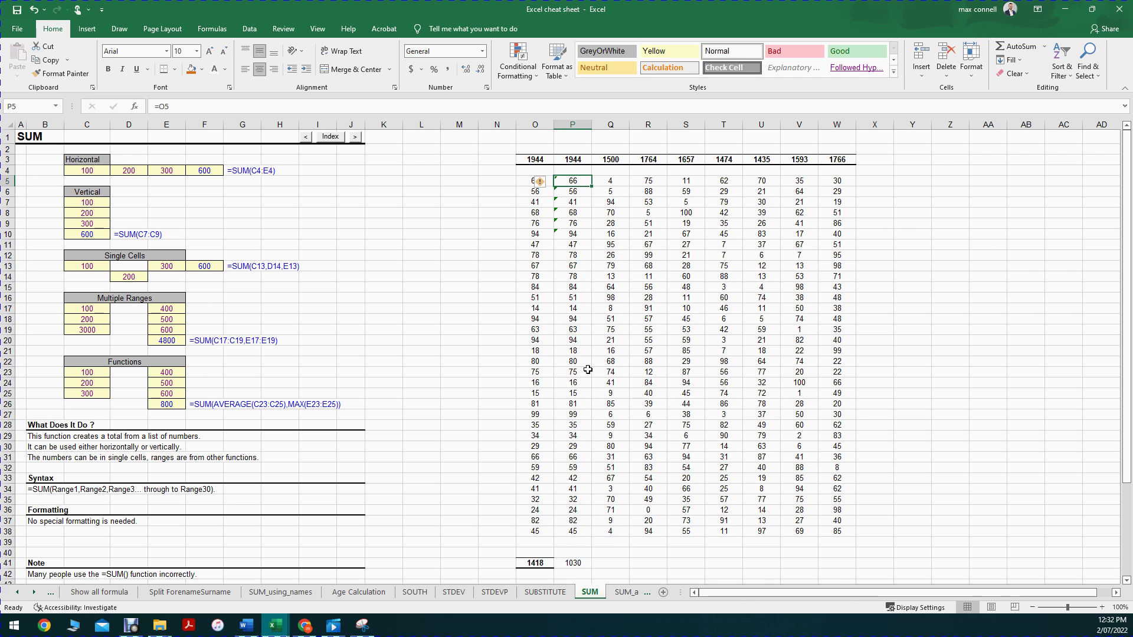
{"action": "left_click_drag", "start_coordinate": [533, 159], "coordinate": [565, 167]}
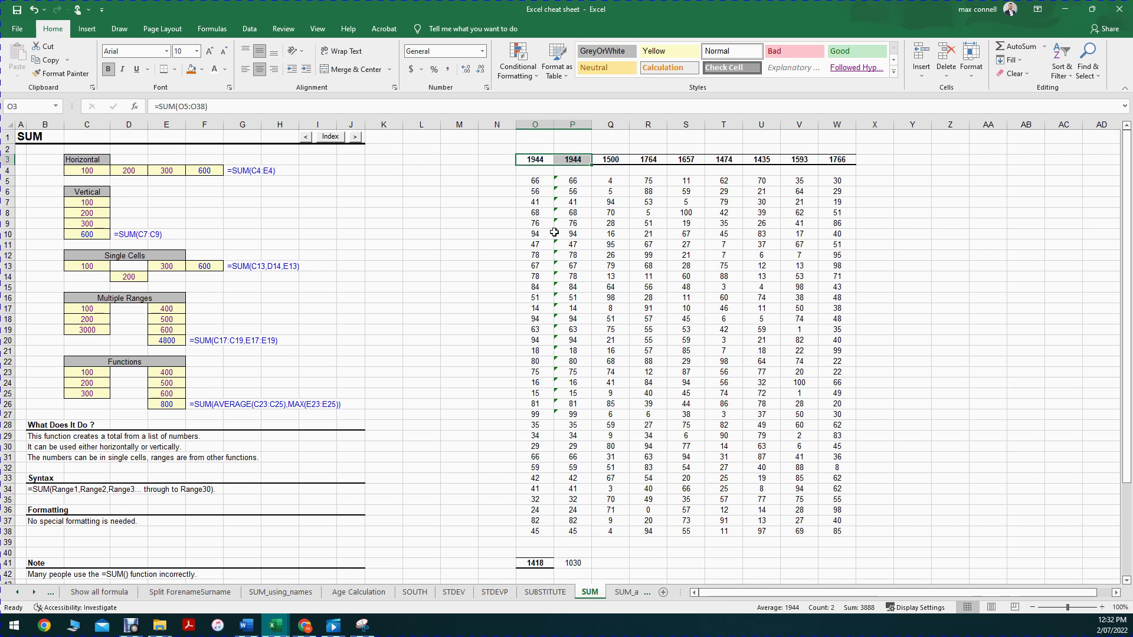
Select cell O41.
{"action": "left_click", "coordinate": [565, 560]}
Shorten P41's summed range so the formula reads =P3-SUM(P5:P12).
{"action": "double_click", "coordinate": [534, 563]}
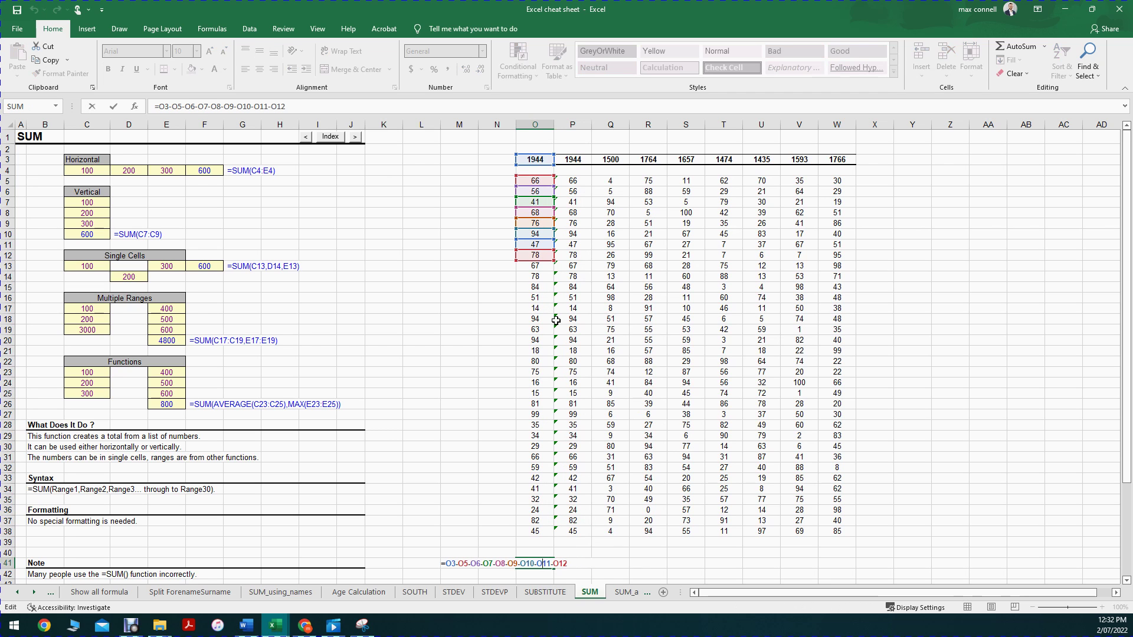
{"action": "key", "text": "ctrl+Return"}
{"action": "left_click", "coordinate": [573, 560]}
{"action": "double_click", "coordinate": [572, 562]}
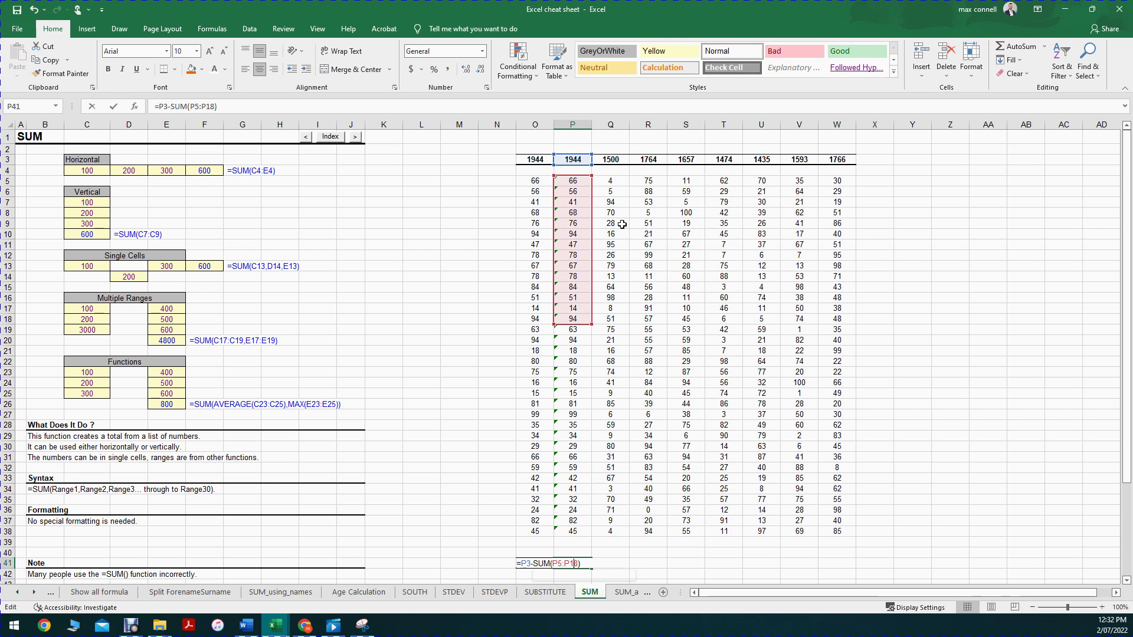
{"action": "left_click_drag", "start_coordinate": [592, 324], "coordinate": [592, 254]}
{"action": "key", "text": "ctrl+Return"}
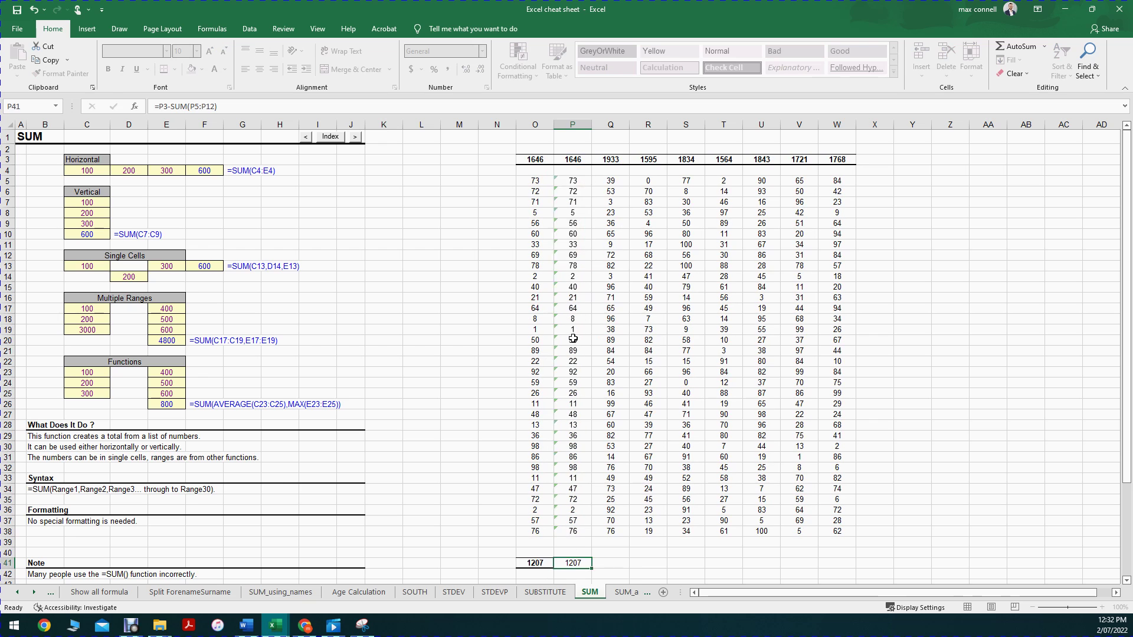
Copy O41's bold boxed formatting onto P41 and compare both formulas, each returning 1184.
{"action": "left_click", "coordinate": [538, 564]}
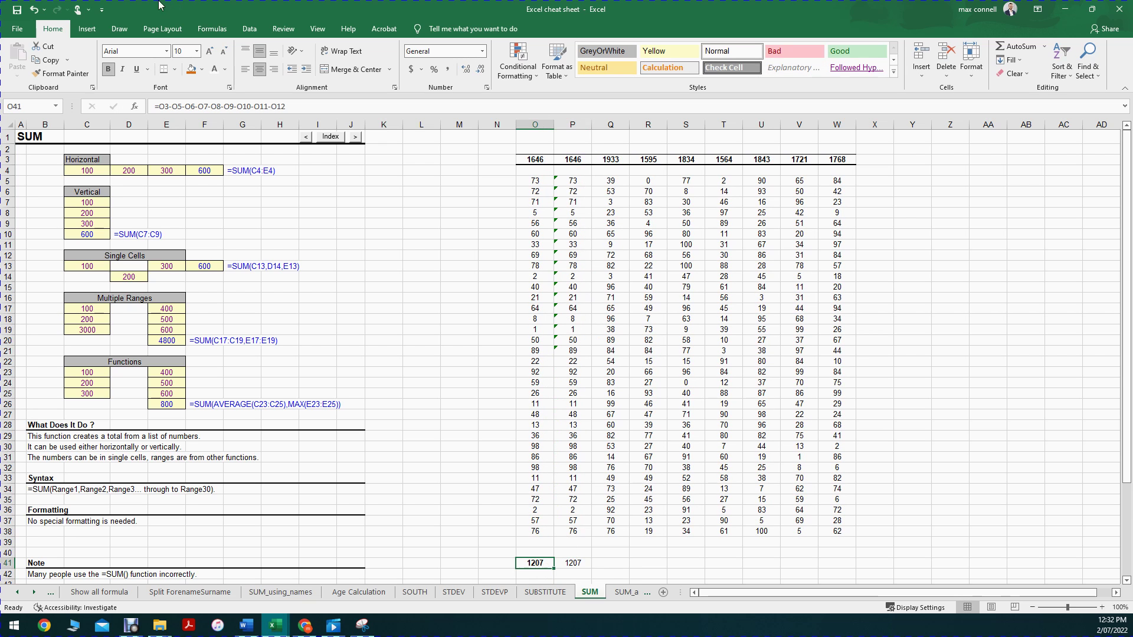
{"action": "left_click", "coordinate": [61, 73]}
{"action": "left_click", "coordinate": [572, 563]}
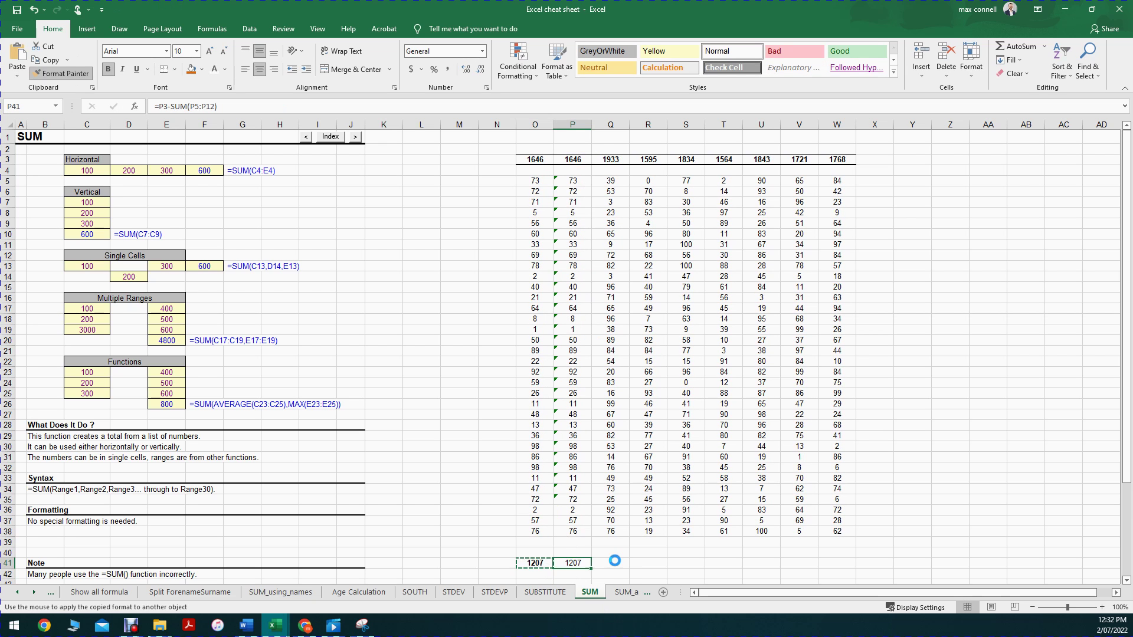
{"action": "double_click", "coordinate": [548, 563]}
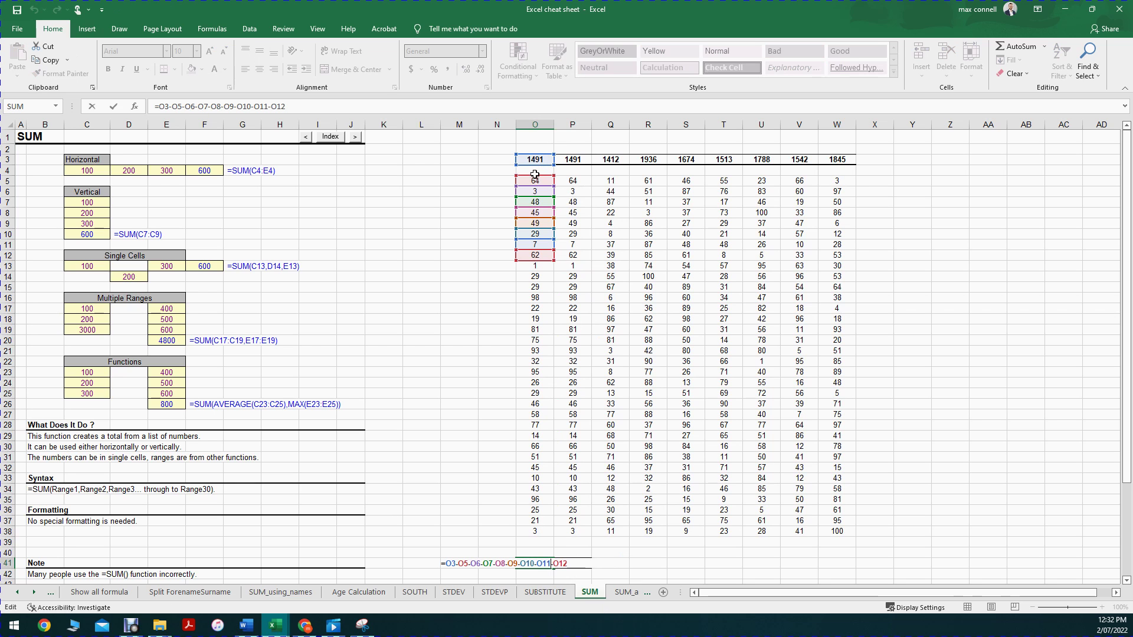
{"action": "left_click", "coordinate": [575, 563]}
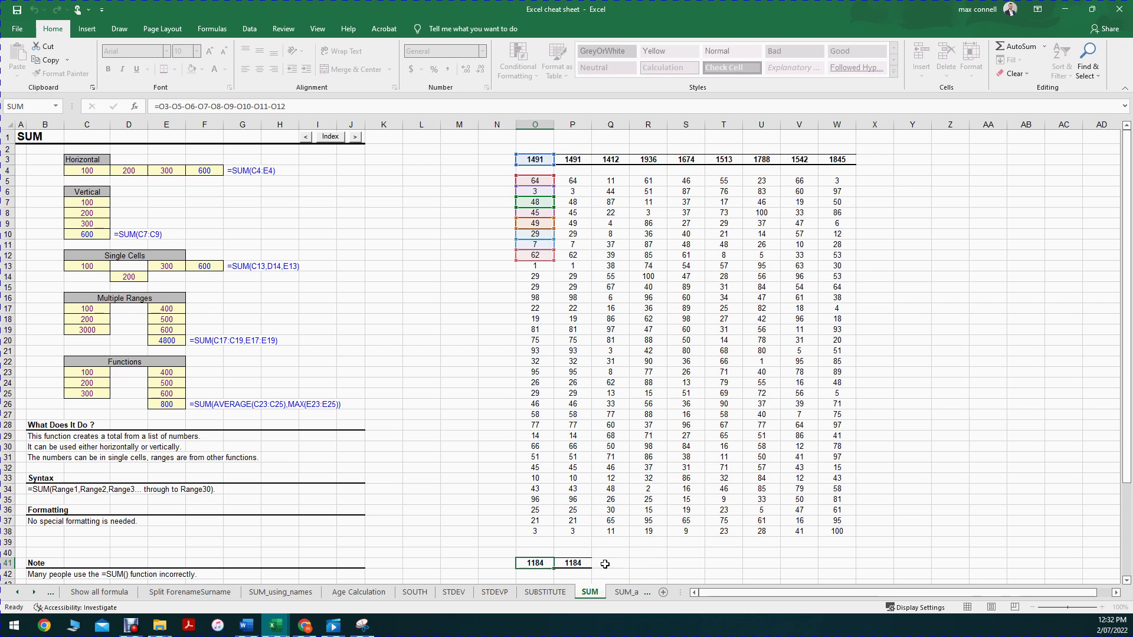
{"action": "double_click", "coordinate": [575, 563]}
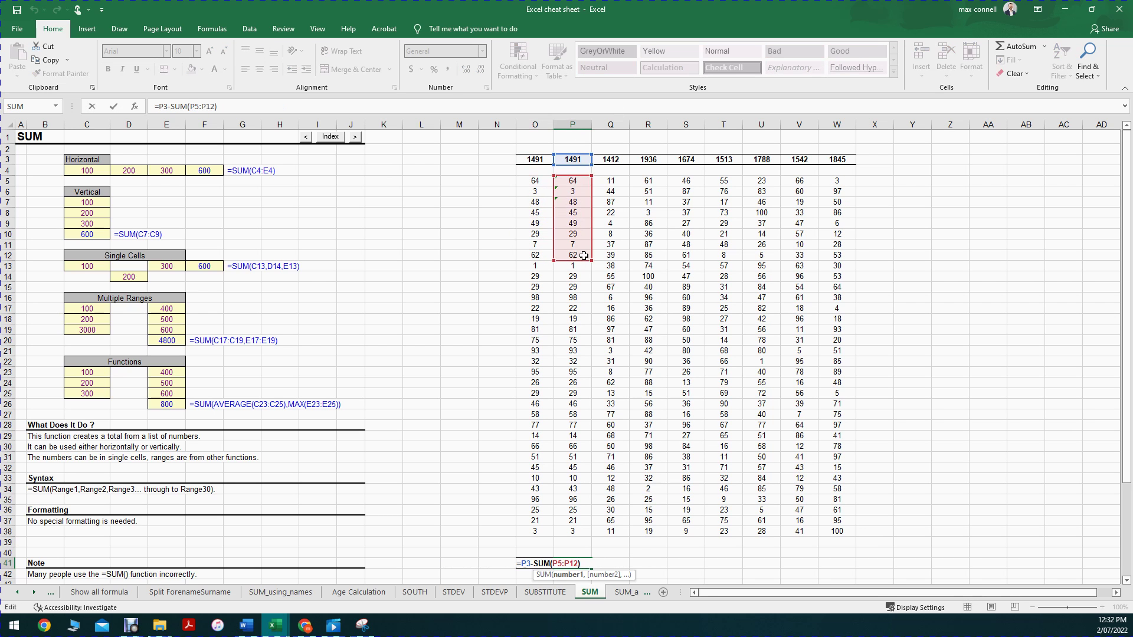
{"action": "key", "text": "Escape"}
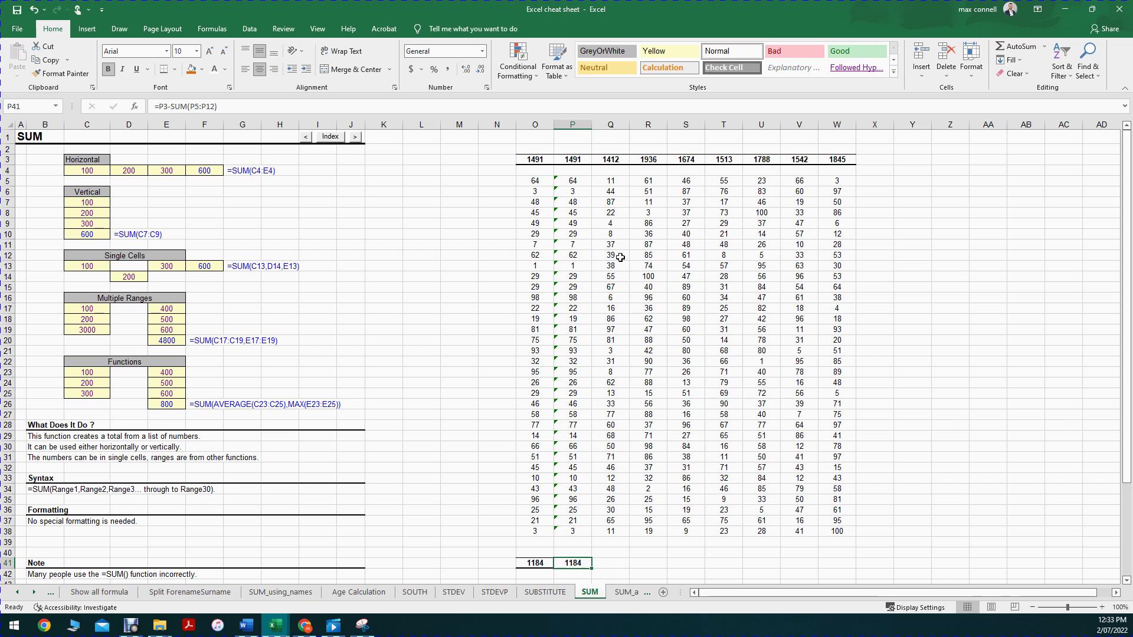
Enter the labels '/' in O43 and '*' in P43.
{"action": "scroll", "coordinate": [519, 549], "scroll_direction": "down", "scroll_amount": 1}
{"action": "scroll", "coordinate": [516, 543], "scroll_direction": "down", "scroll_amount": 4}
{"action": "left_click", "coordinate": [537, 464]}
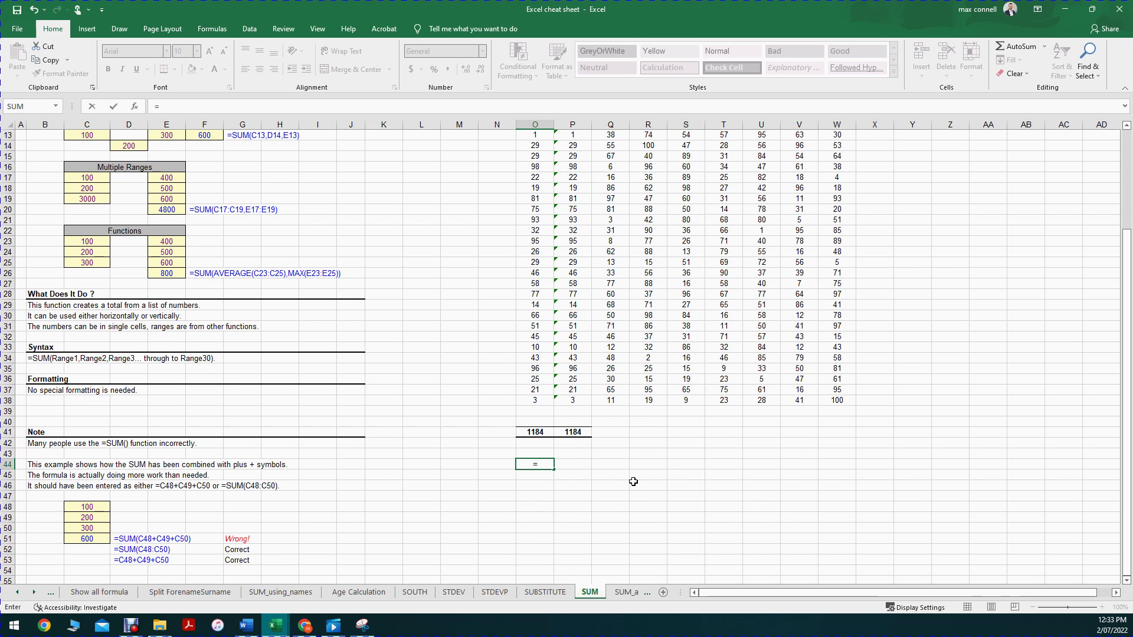
{"action": "key", "text": "alt"}
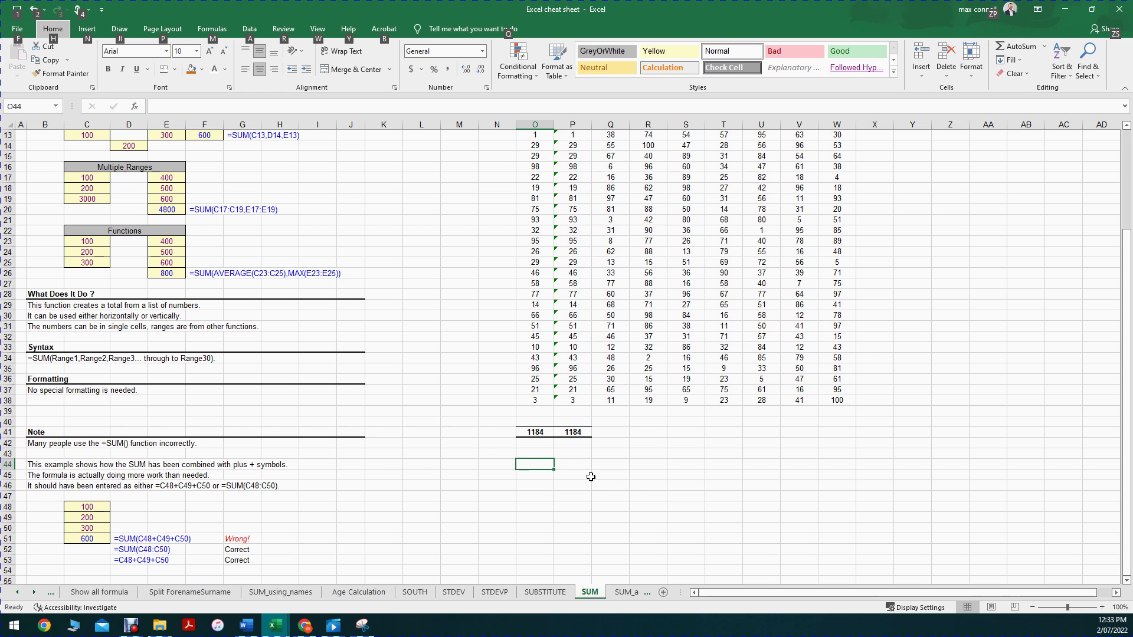
{"action": "left_click", "coordinate": [354, 338]}
{"action": "left_click", "coordinate": [428, 340]}
{"action": "left_click", "coordinate": [522, 454]}
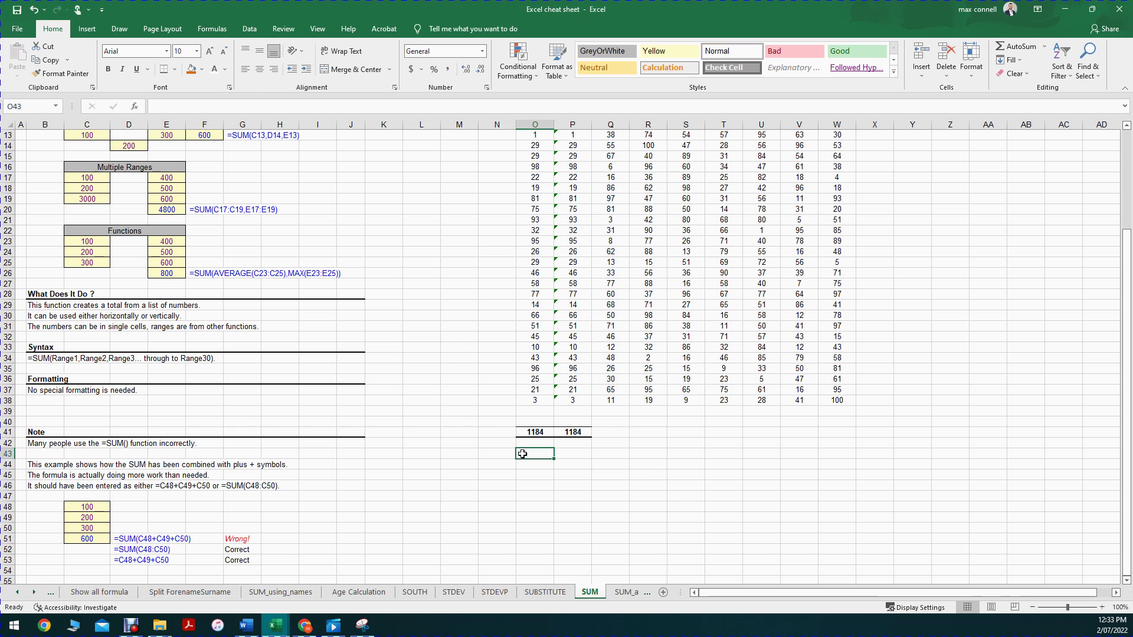
{"action": "left_click", "coordinate": [219, 103]}
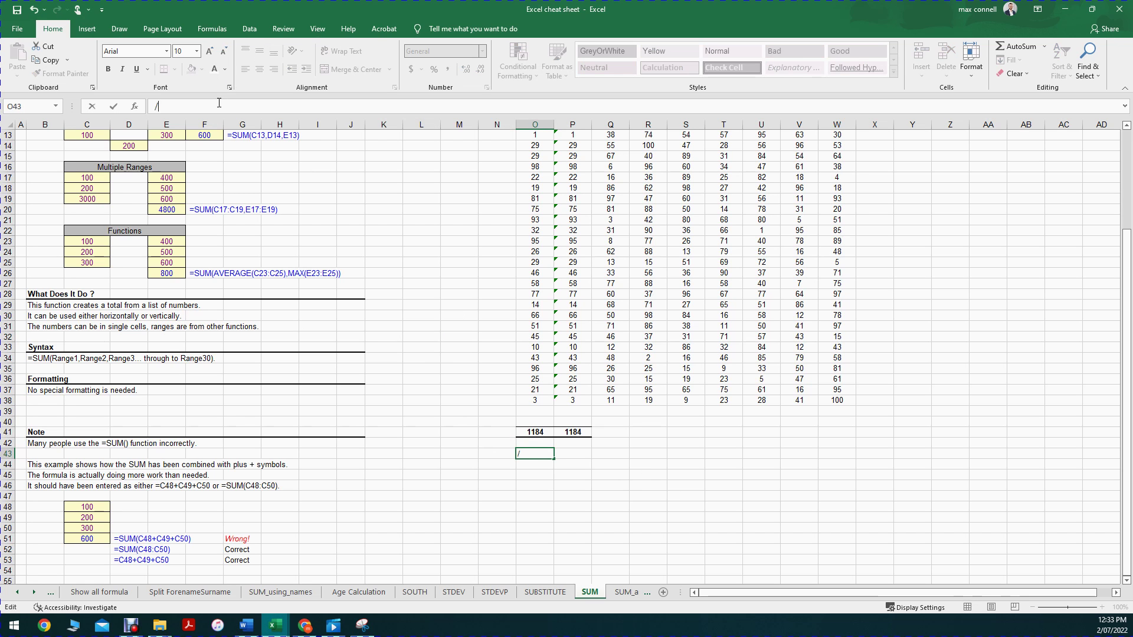
{"action": "key", "text": "Return"}
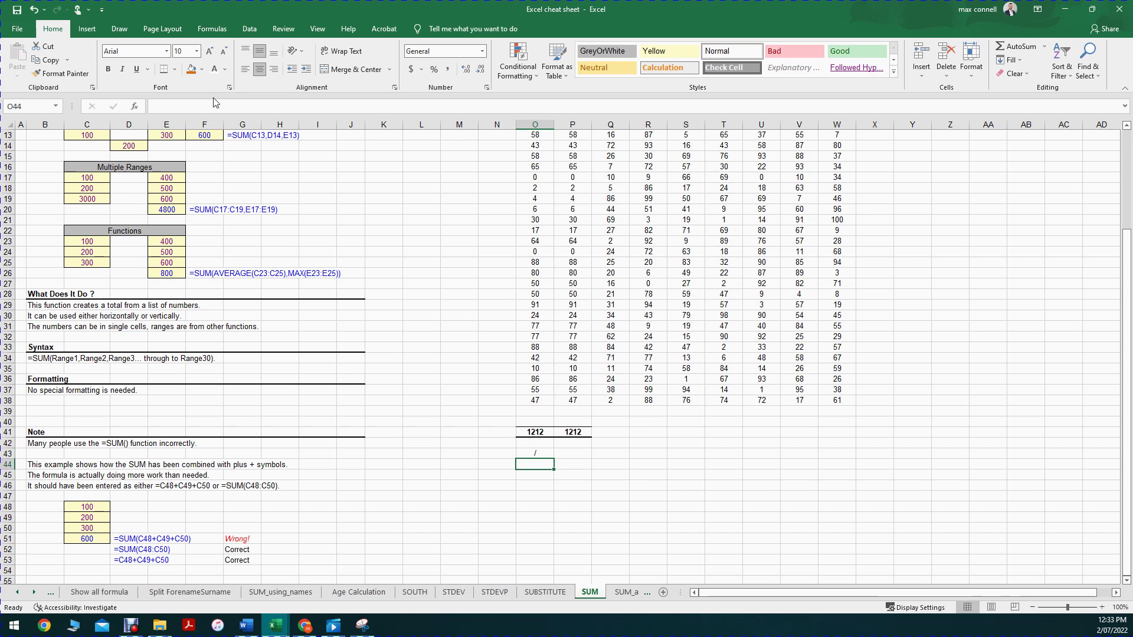
{"action": "left_click", "coordinate": [570, 455]}
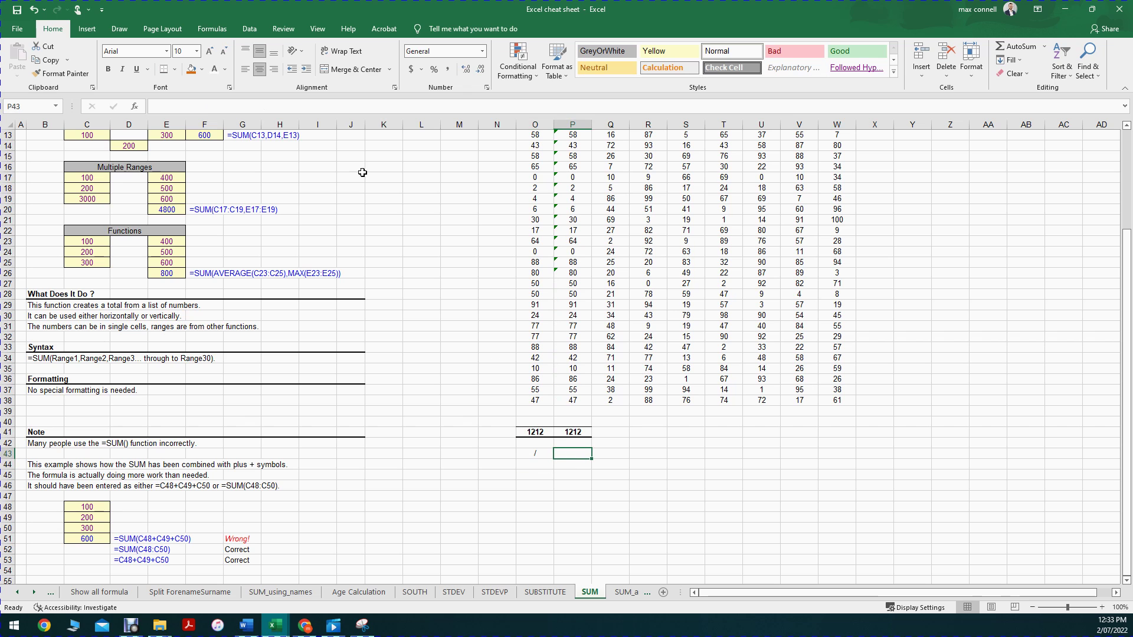
{"action": "left_click", "coordinate": [197, 108]}
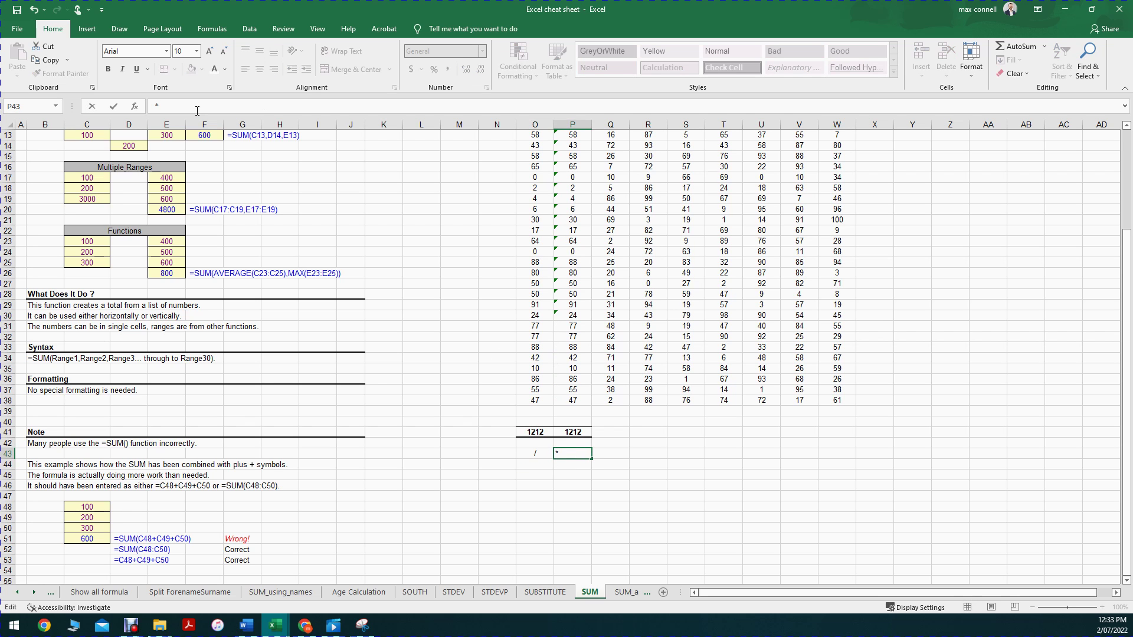
{"action": "key", "text": "Return"}
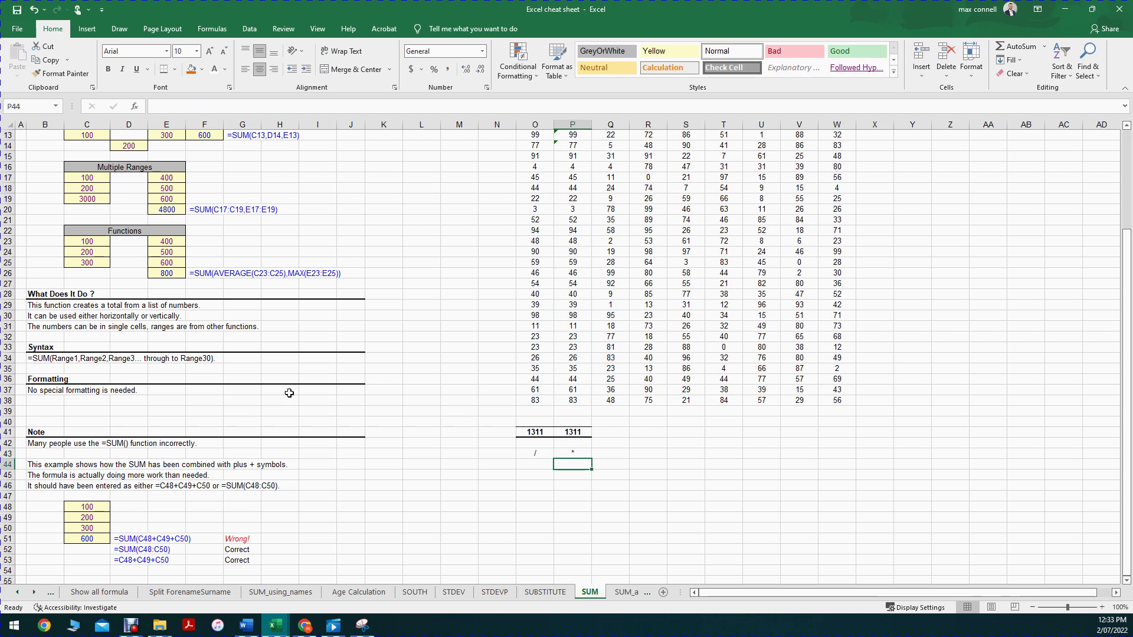
Apply the yellow Neutral cell style to Q24 and R24.
{"action": "left_click", "coordinate": [507, 472]}
{"action": "left_click", "coordinate": [546, 486]}
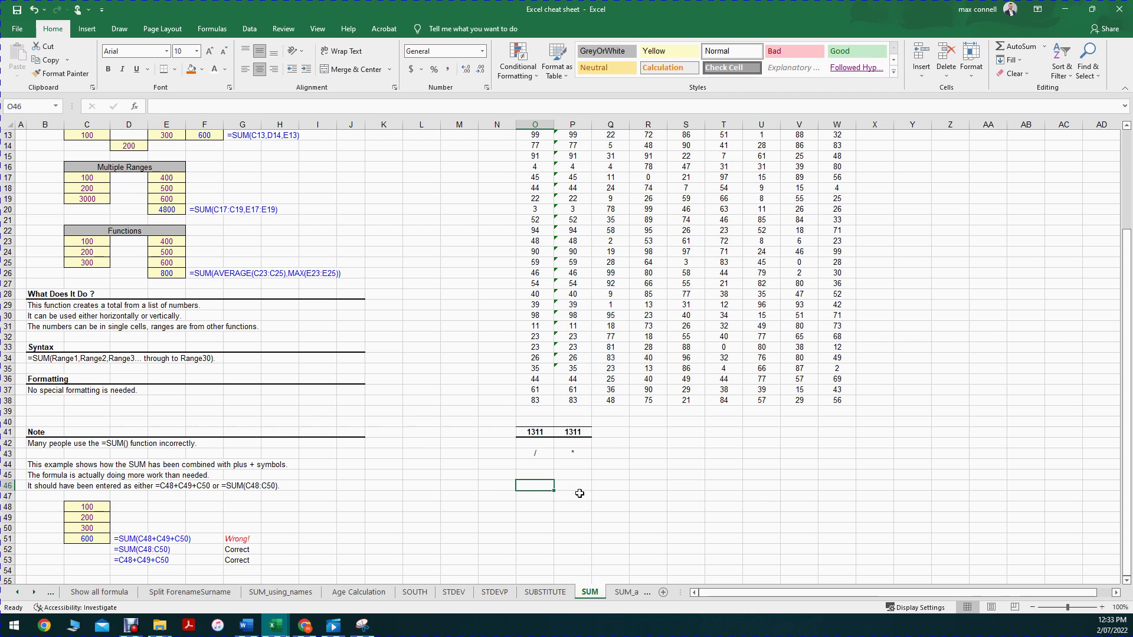
{"action": "left_click_drag", "start_coordinate": [619, 252], "coordinate": [633, 251]}
{"action": "left_click", "coordinate": [606, 67]}
{"action": "left_click", "coordinate": [723, 443]}
{"action": "left_click", "coordinate": [634, 252]}
{"action": "left_click", "coordinate": [539, 475]}
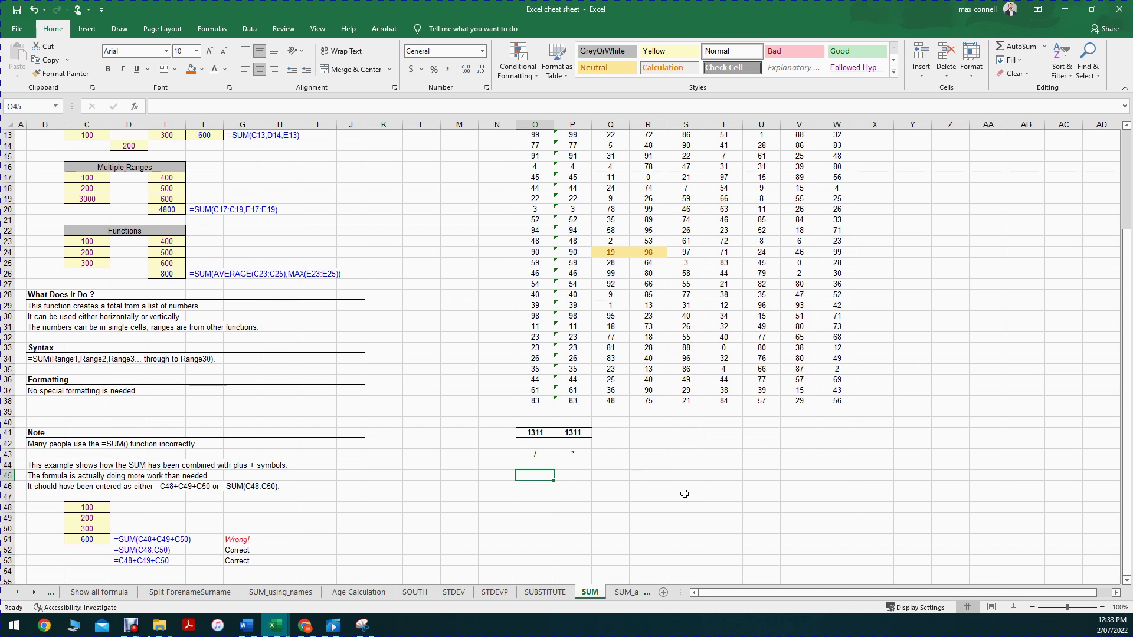
Enter =Q24*R24 in O45.
{"action": "type", "text": "="}
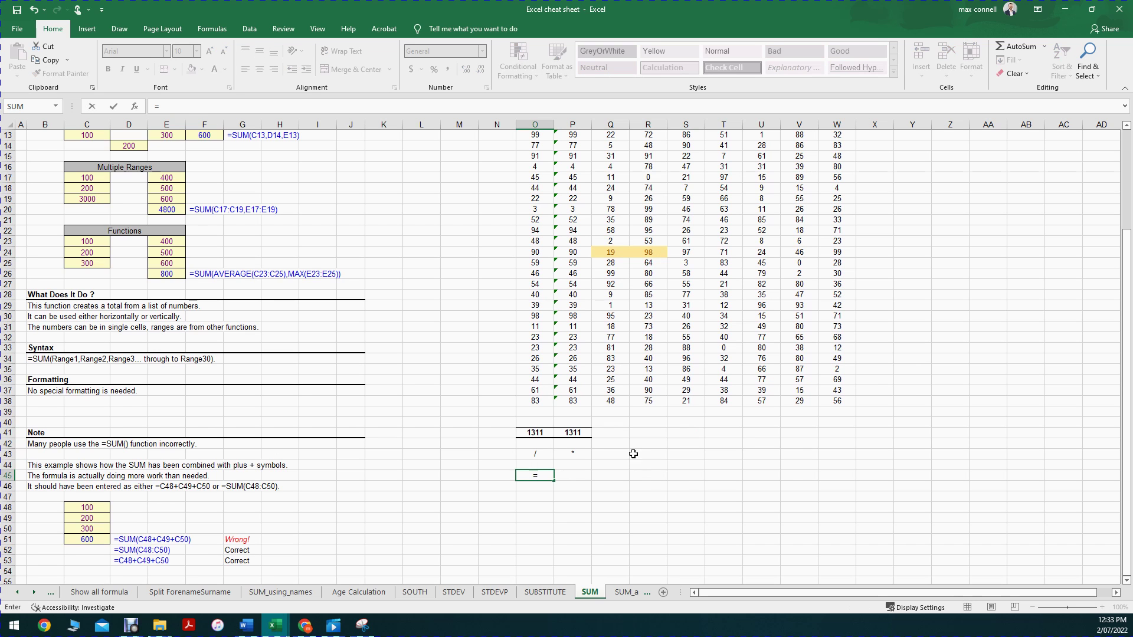
{"action": "left_click", "coordinate": [612, 251]}
{"action": "type", "text": "*"}
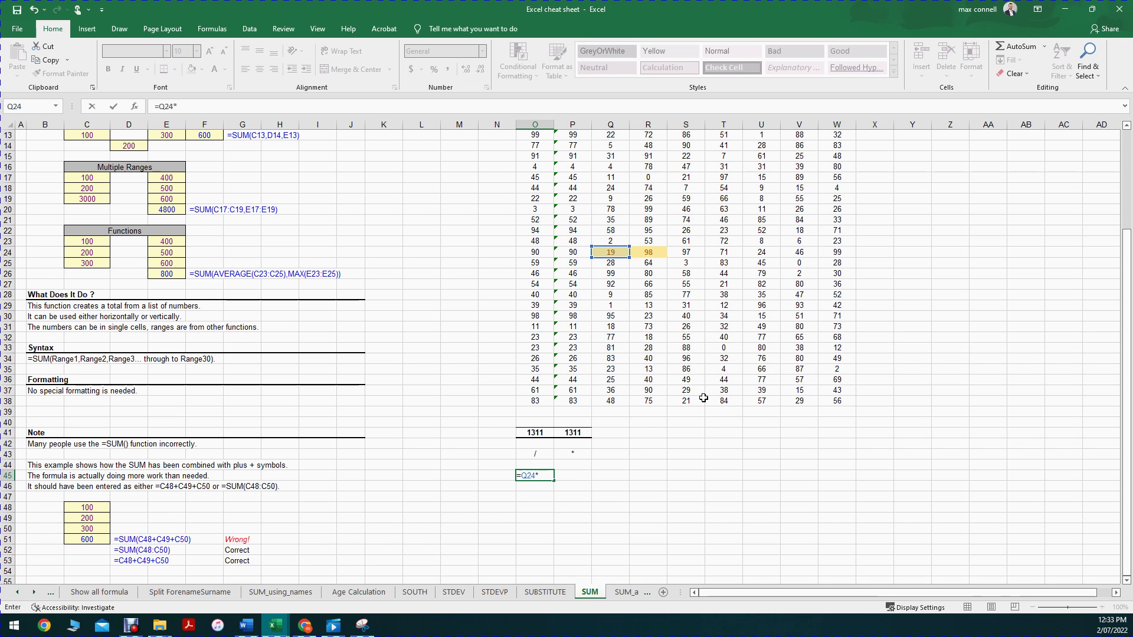
{"action": "left_click", "coordinate": [645, 251]}
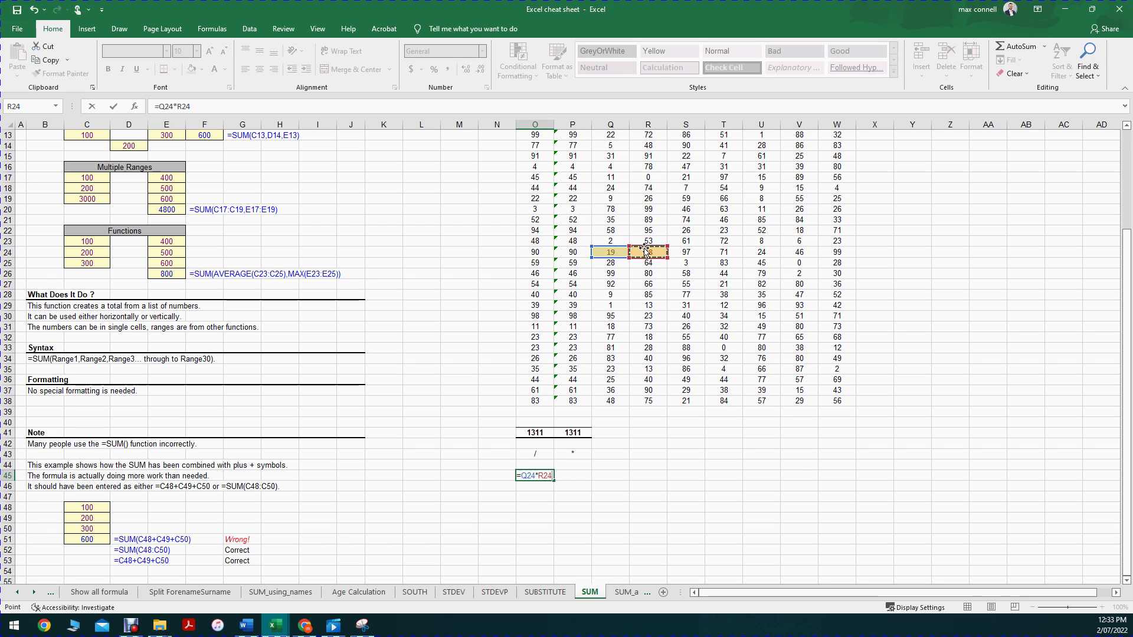
{"action": "key", "text": "Return"}
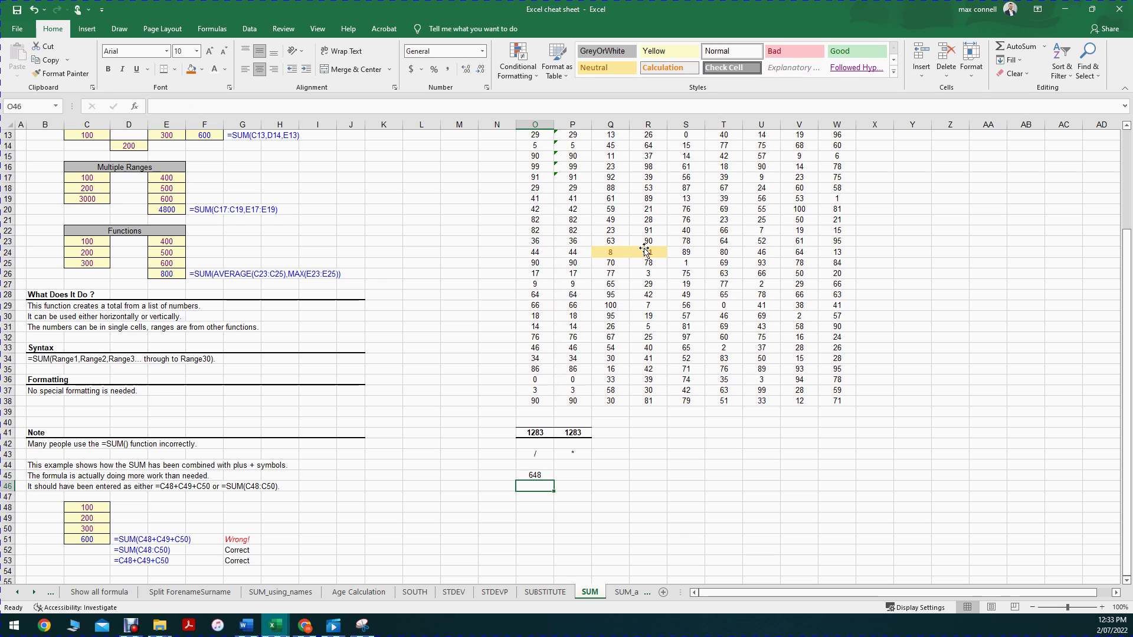
{"action": "left_click", "coordinate": [524, 475]}
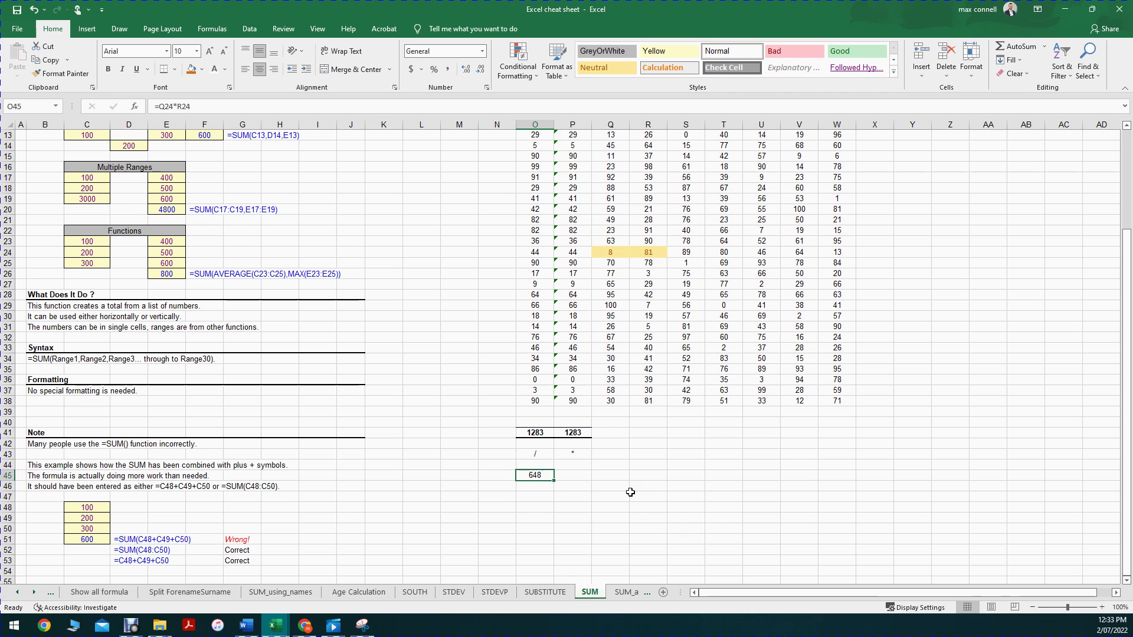
{"action": "double_click", "coordinate": [530, 476]}
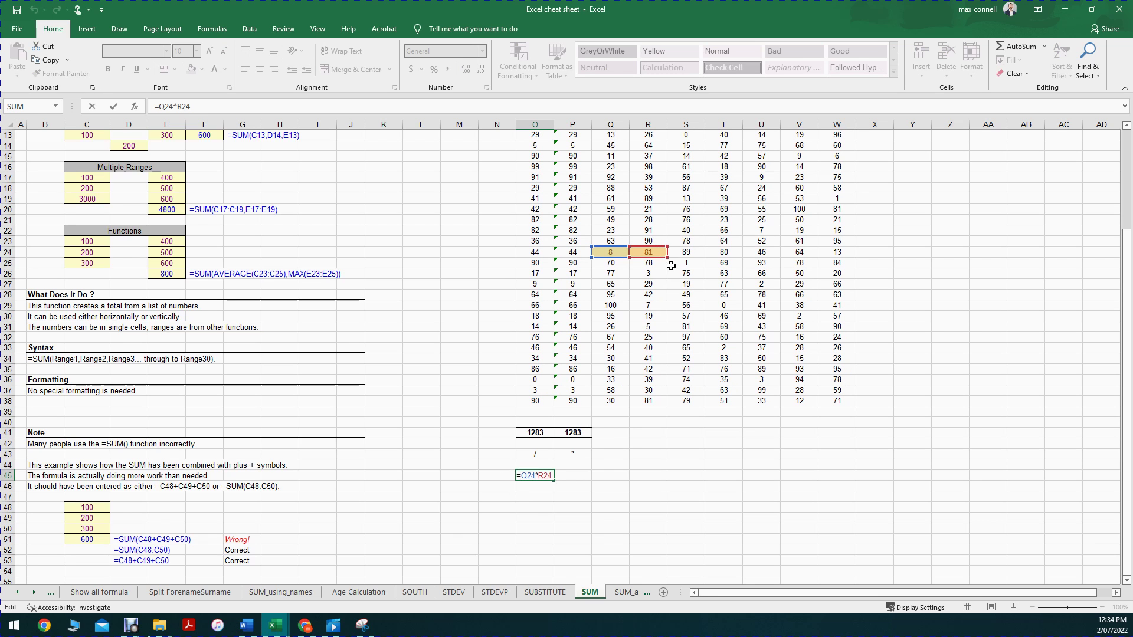
{"action": "key", "text": "ctrl+Return"}
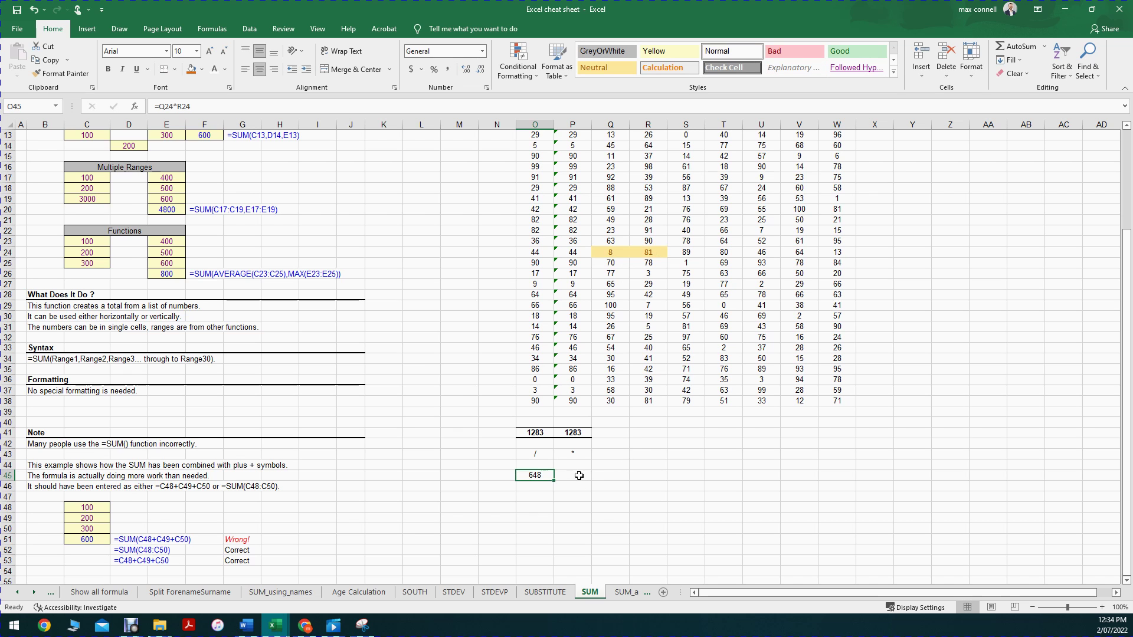
Move the product formula from O45 to P45 and review its R24 reference.
{"action": "left_click_drag", "start_coordinate": [554, 479], "coordinate": [577, 474]}
{"action": "double_click", "coordinate": [584, 477]}
{"action": "key", "text": "Escape"}
{"action": "left_click", "coordinate": [535, 455]}
{"action": "left_click", "coordinate": [565, 474]}
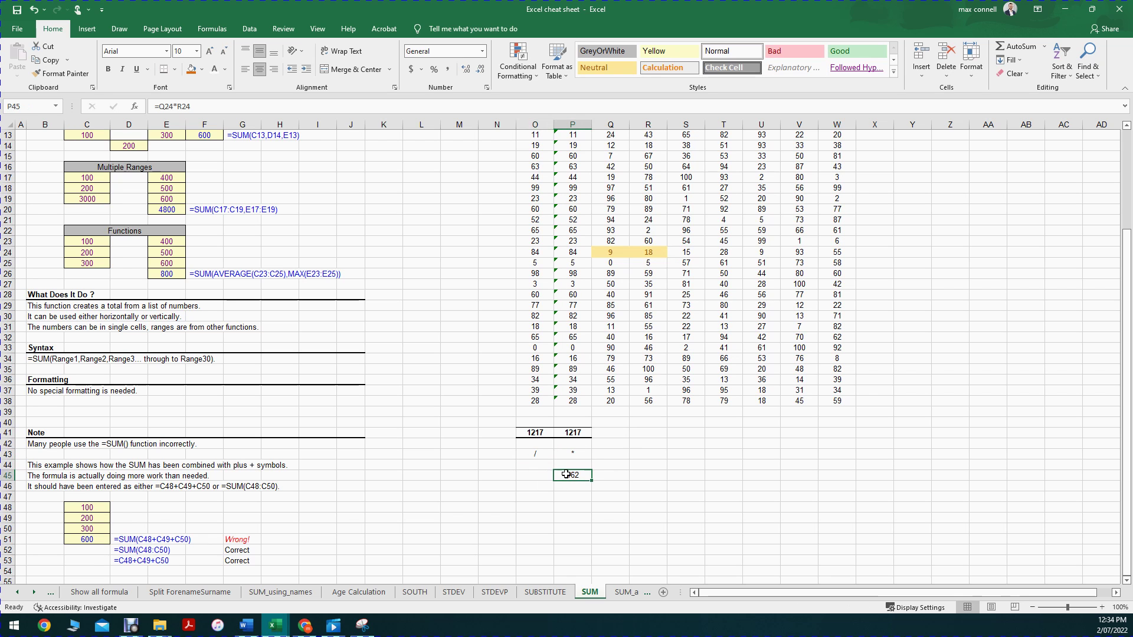
{"action": "double_click", "coordinate": [566, 475]}
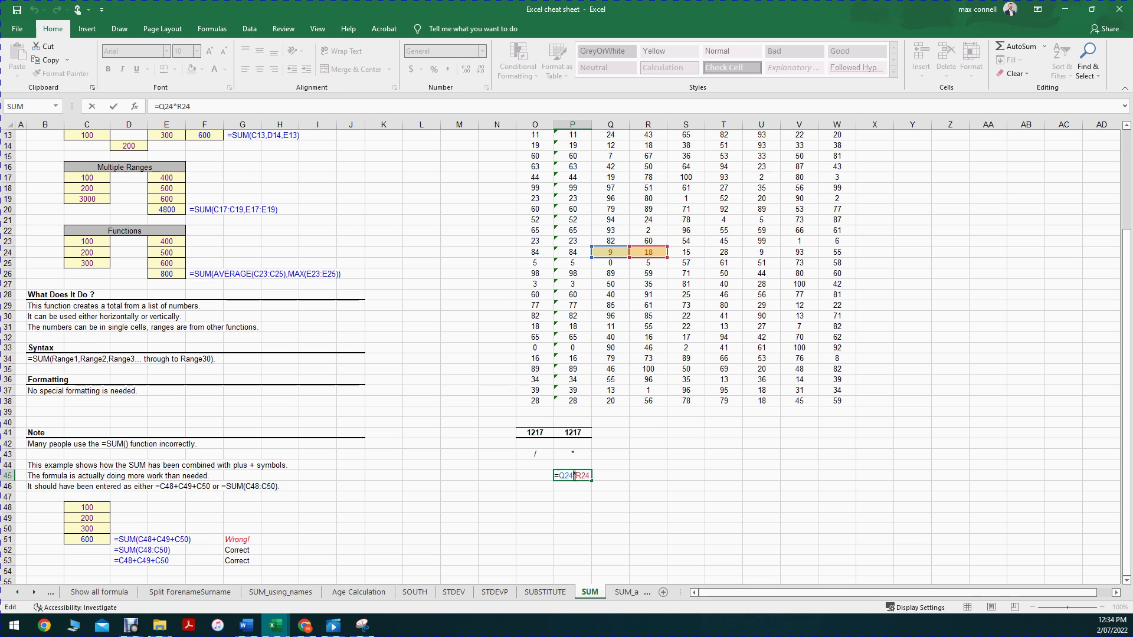
{"action": "left_click_drag", "start_coordinate": [589, 477], "coordinate": [576, 477]}
{"action": "left_click", "coordinate": [537, 474]}
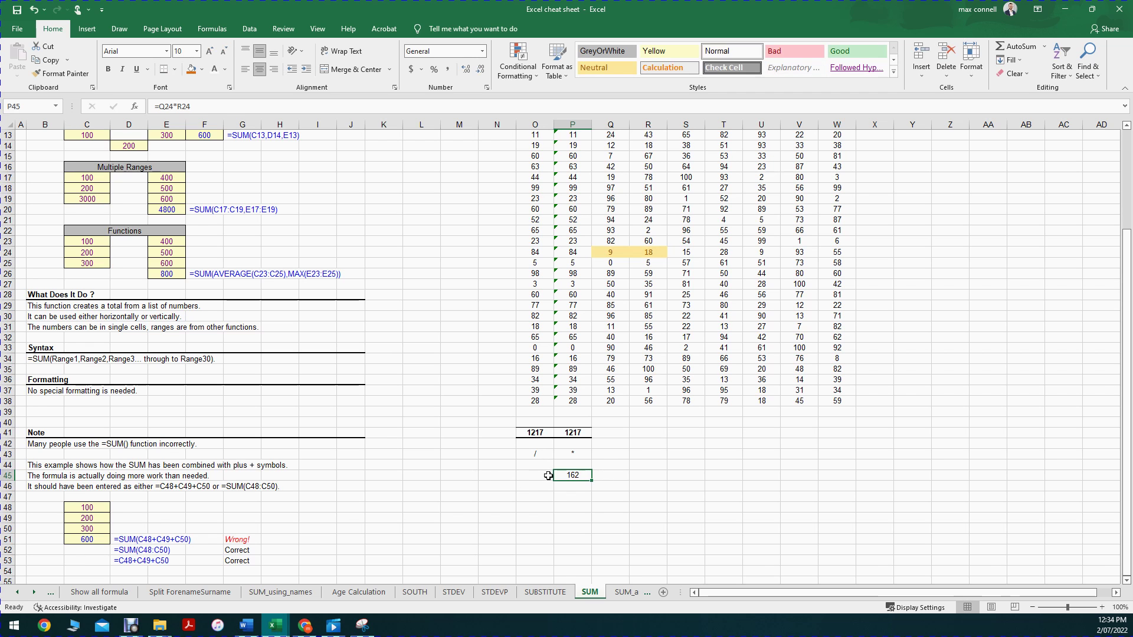
Enter =Q24/R24 in O45 under the / label.
{"action": "type", "text": "="}
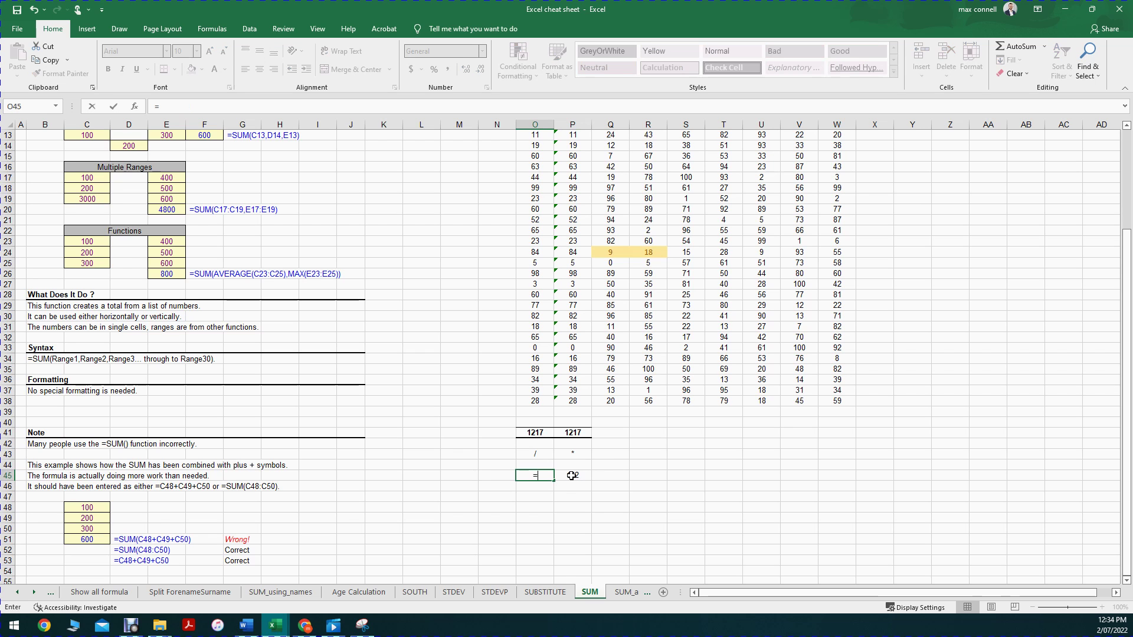
{"action": "left_click", "coordinate": [616, 254]}
{"action": "type", "text": "/"}
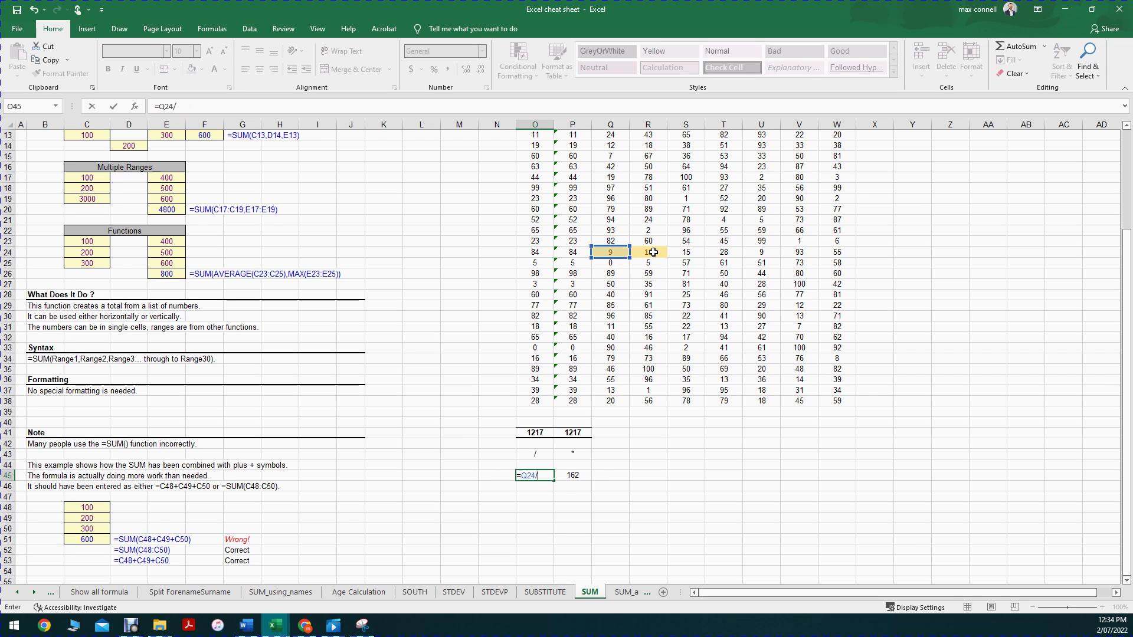
{"action": "left_click", "coordinate": [653, 252]}
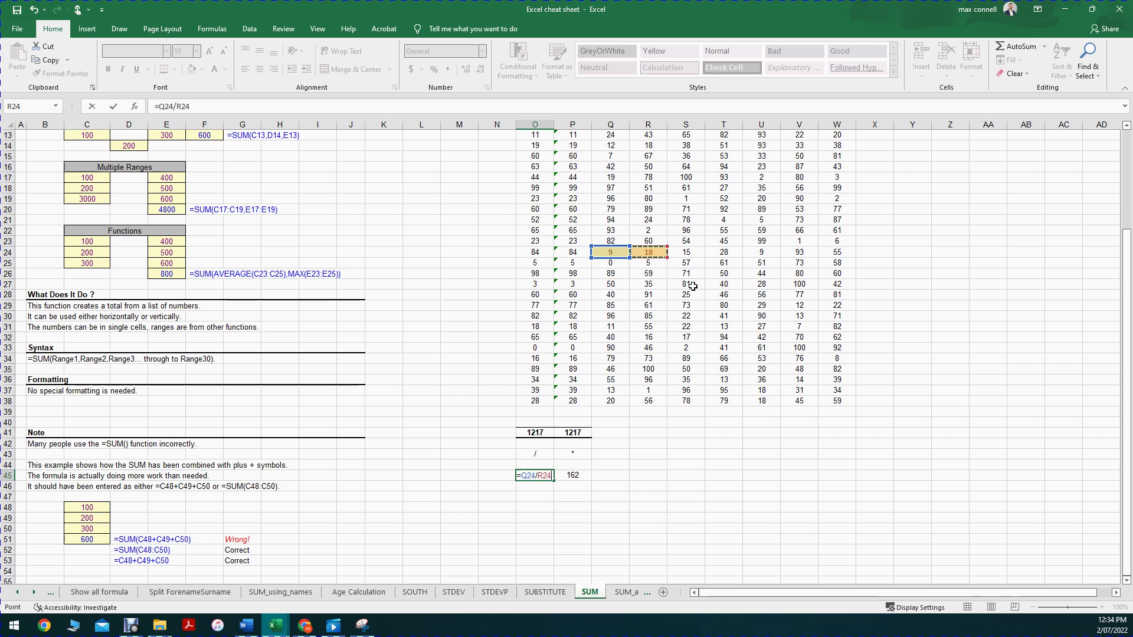
{"action": "key", "text": "ctrl+Return"}
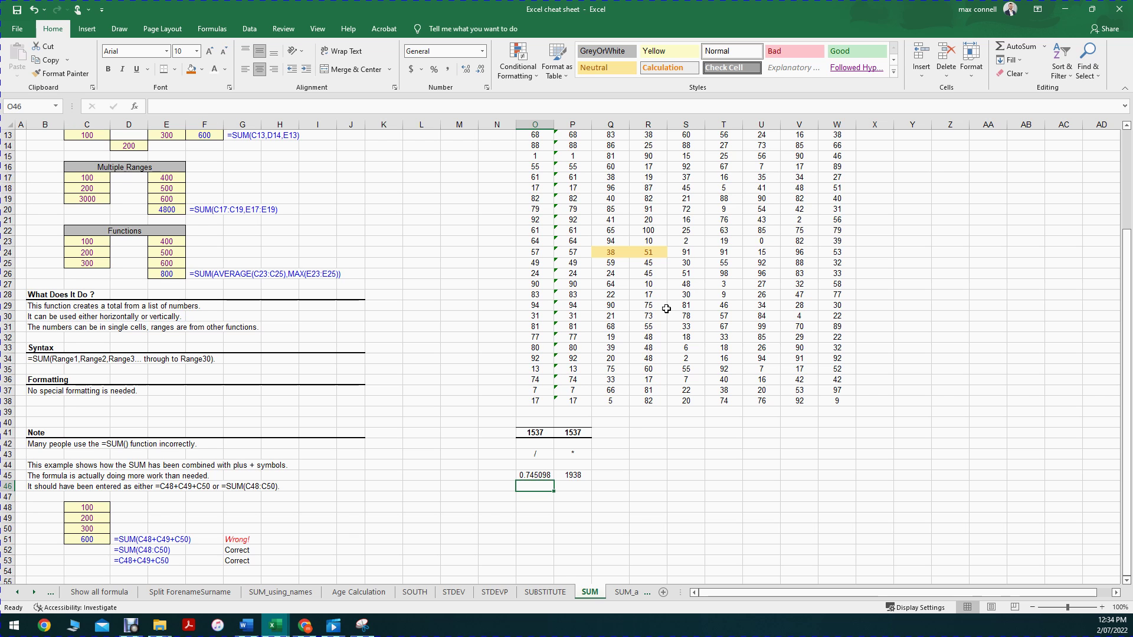
Enter =Q24+R24 in O46, giving 151.
{"action": "type", "text": "+"}
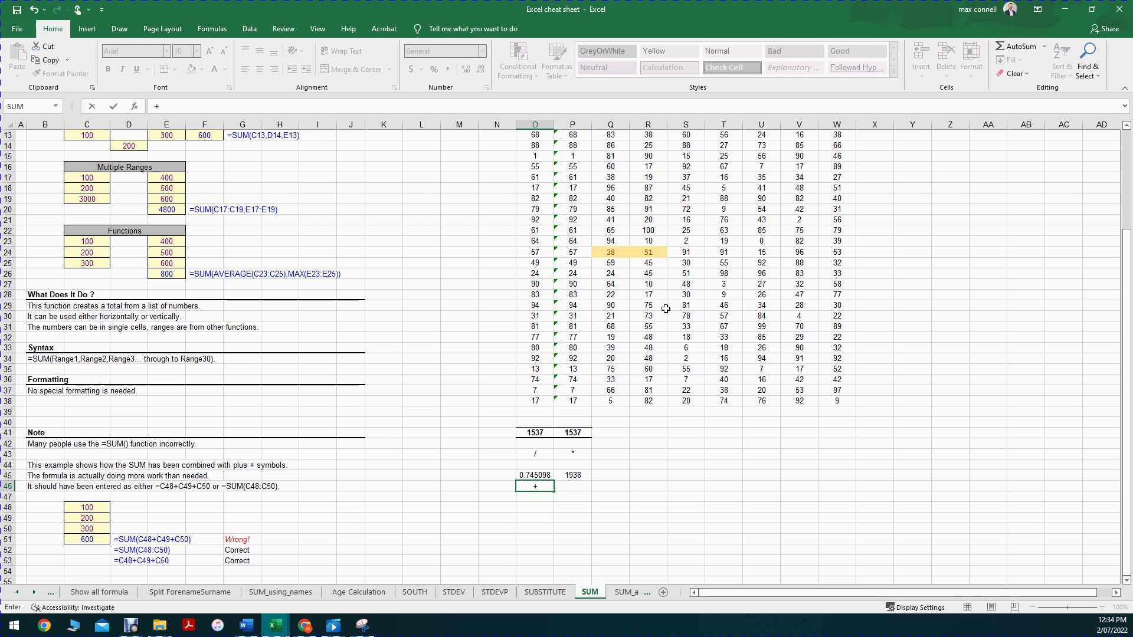
{"action": "key", "text": "Escape"}
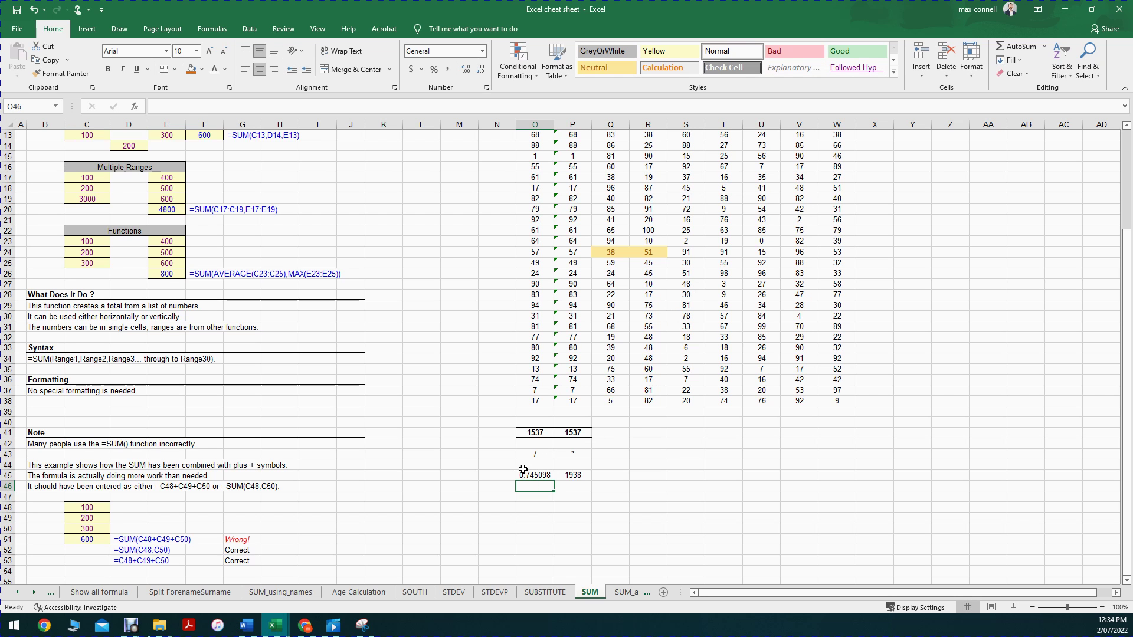
{"action": "left_click", "coordinate": [542, 474]}
{"action": "left_click", "coordinate": [533, 489]}
{"action": "type", "text": "="}
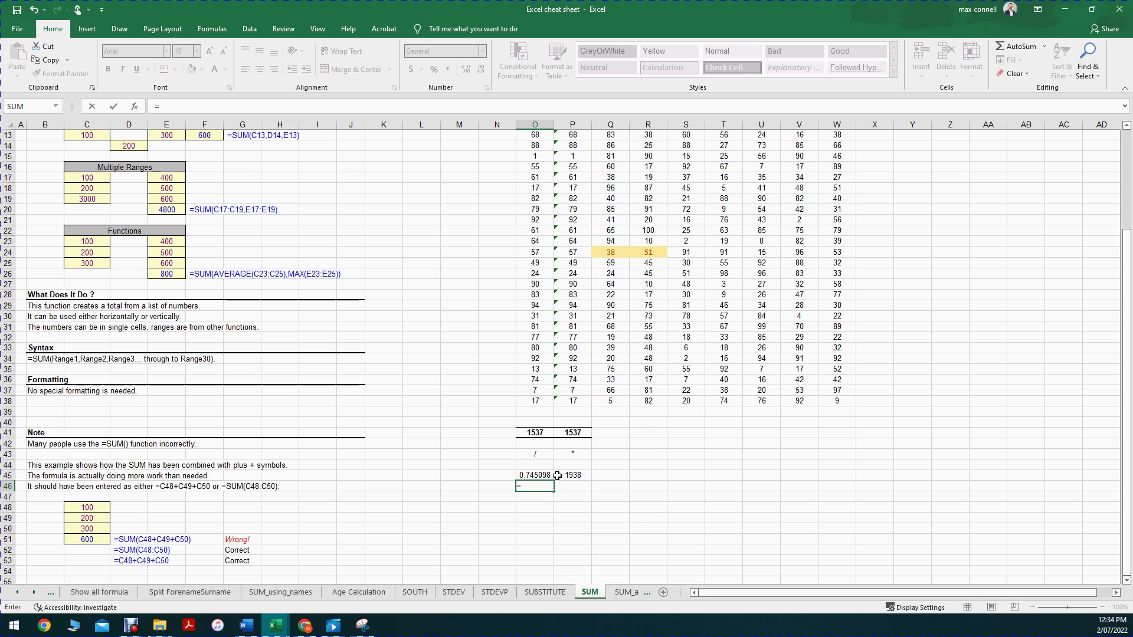
{"action": "scroll", "coordinate": [590, 407], "scroll_direction": "up", "scroll_amount": 4}
{"action": "left_click", "coordinate": [613, 383]}
{"action": "type", "text": "+"}
{"action": "left_click", "coordinate": [656, 384]}
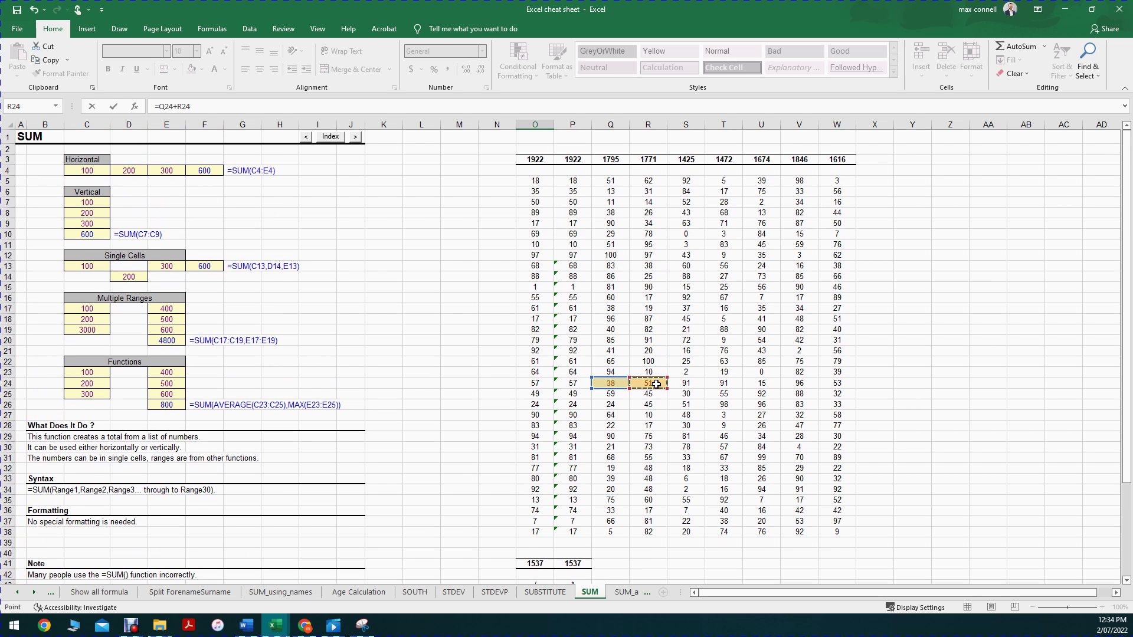
{"action": "scroll", "coordinate": [673, 431], "scroll_direction": "down", "scroll_amount": 3}
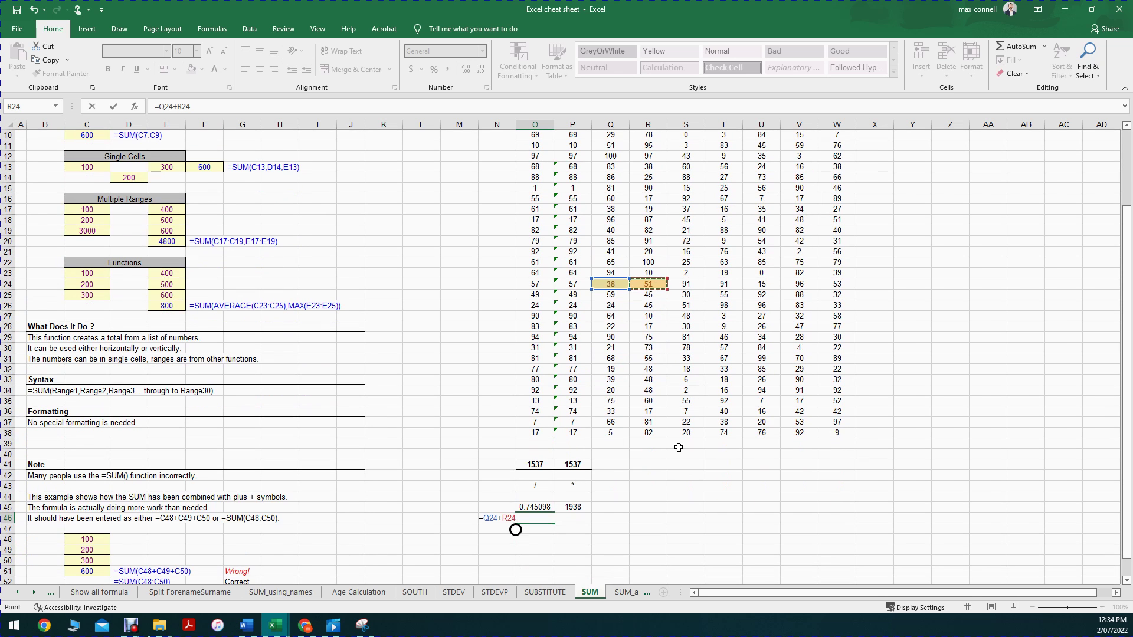
{"action": "key", "text": "Return"}
Enter =SUM(Q24:R24) in O47, then select O14:O33 and Q15:W38 to check totals.
{"action": "type", "text": "=s"}
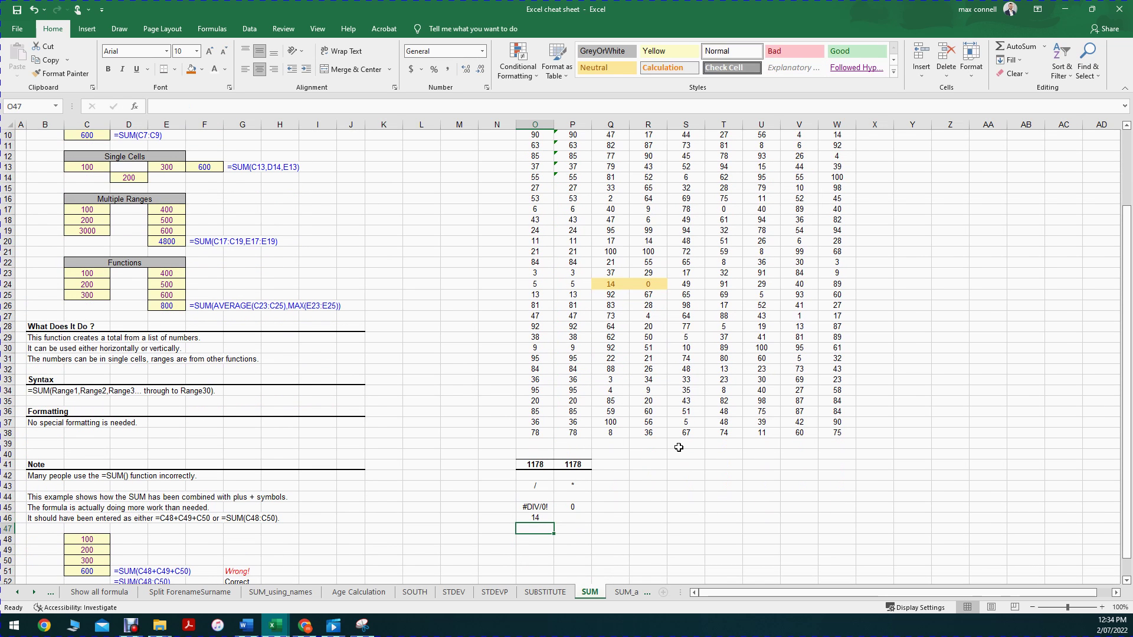
{"action": "type", "text": "um("}
{"action": "left_click", "coordinate": [624, 282]}
{"action": "left_click_drag", "start_coordinate": [624, 282], "coordinate": [635, 282]}
{"action": "type", "text": ")"}
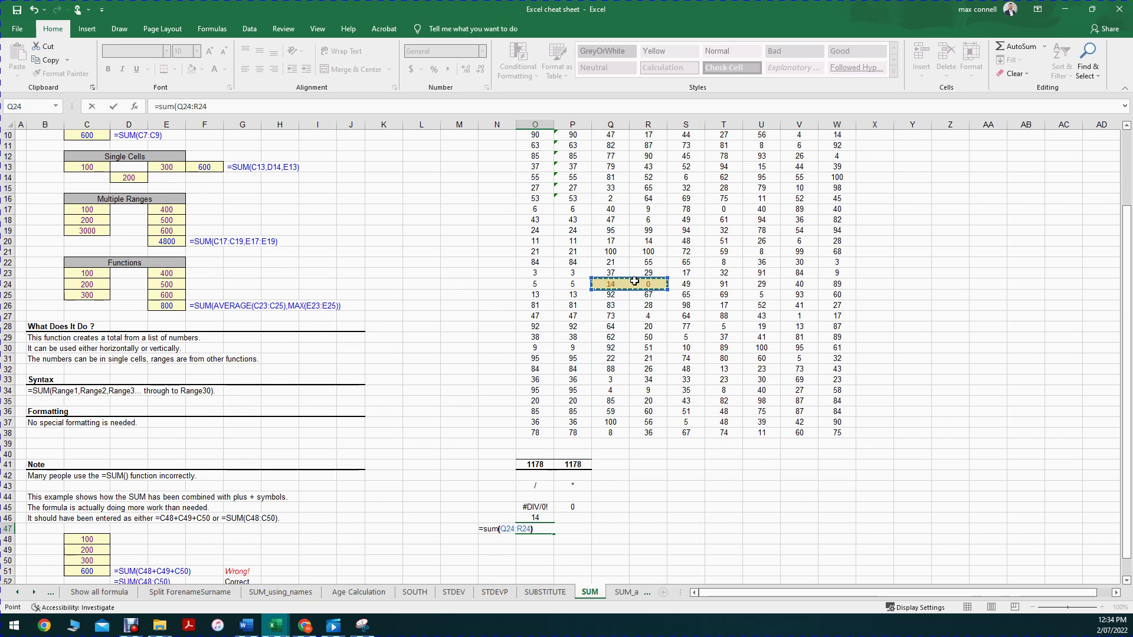
{"action": "key", "text": "Return"}
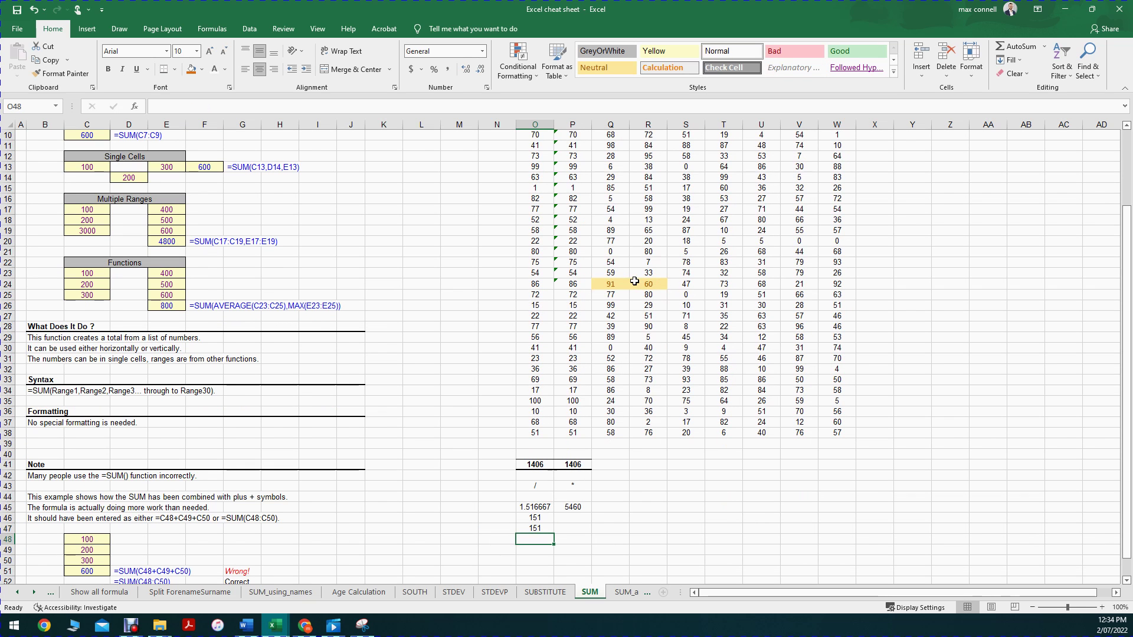
{"action": "left_click_drag", "start_coordinate": [535, 177], "coordinate": [535, 380]}
{"action": "left_click_drag", "start_coordinate": [629, 186], "coordinate": [829, 437]}
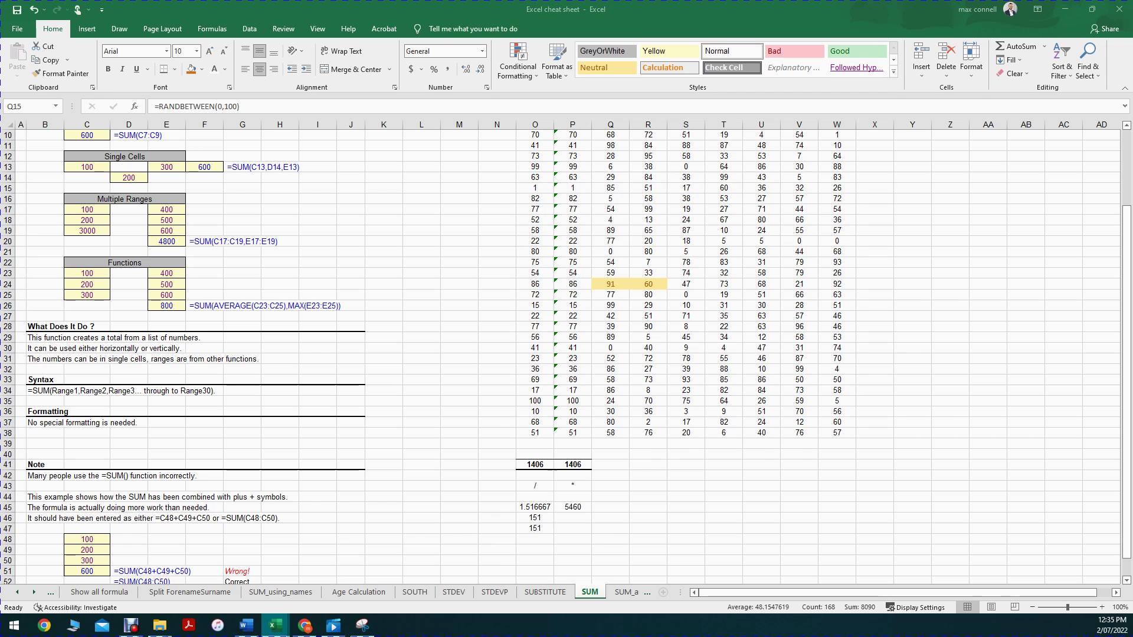
Select W5:W18 on the SUM sheet to see its total in the status bar.
{"action": "key", "text": "F10"}
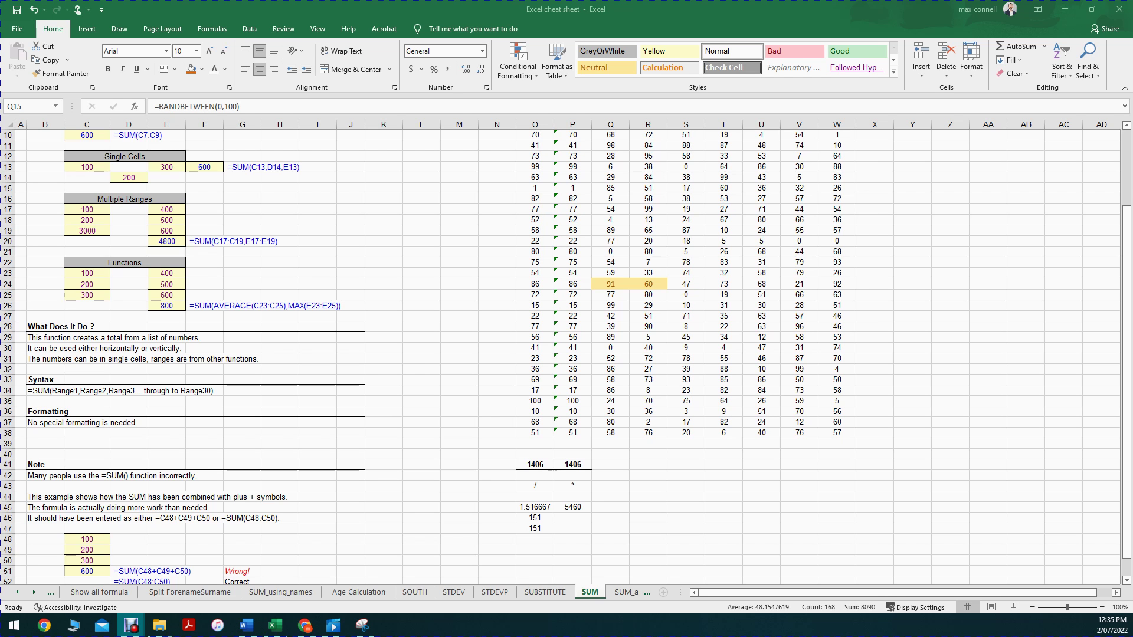
{"action": "scroll", "coordinate": [648, 517], "scroll_direction": "up", "scroll_amount": 3}
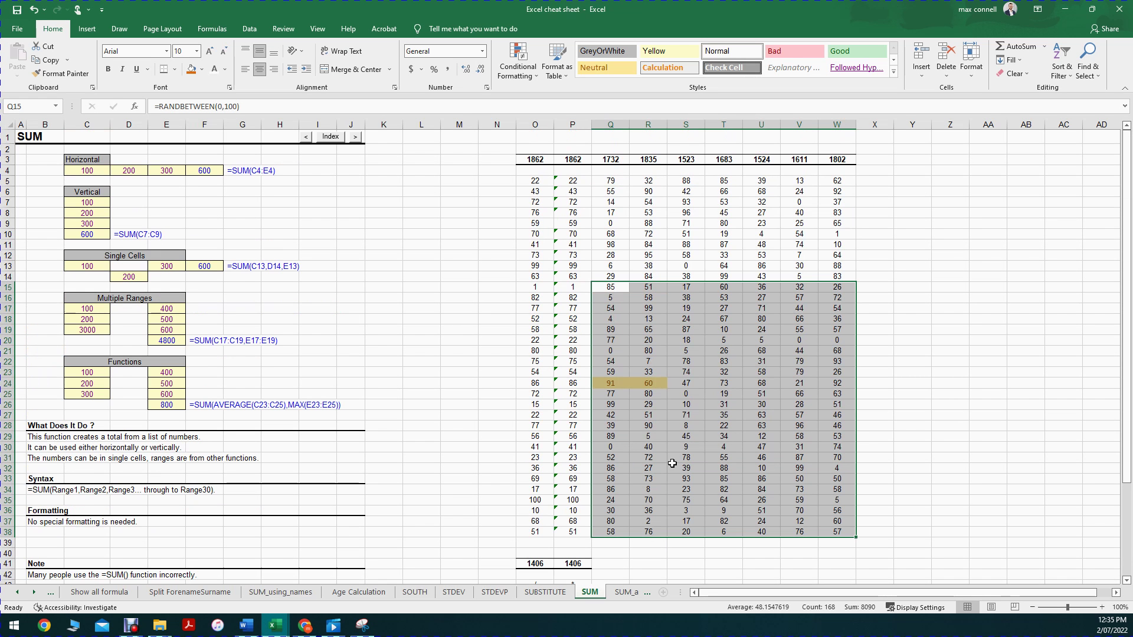
{"action": "left_click", "coordinate": [837, 180]}
{"action": "left_click_drag", "start_coordinate": [837, 180], "coordinate": [837, 322]}
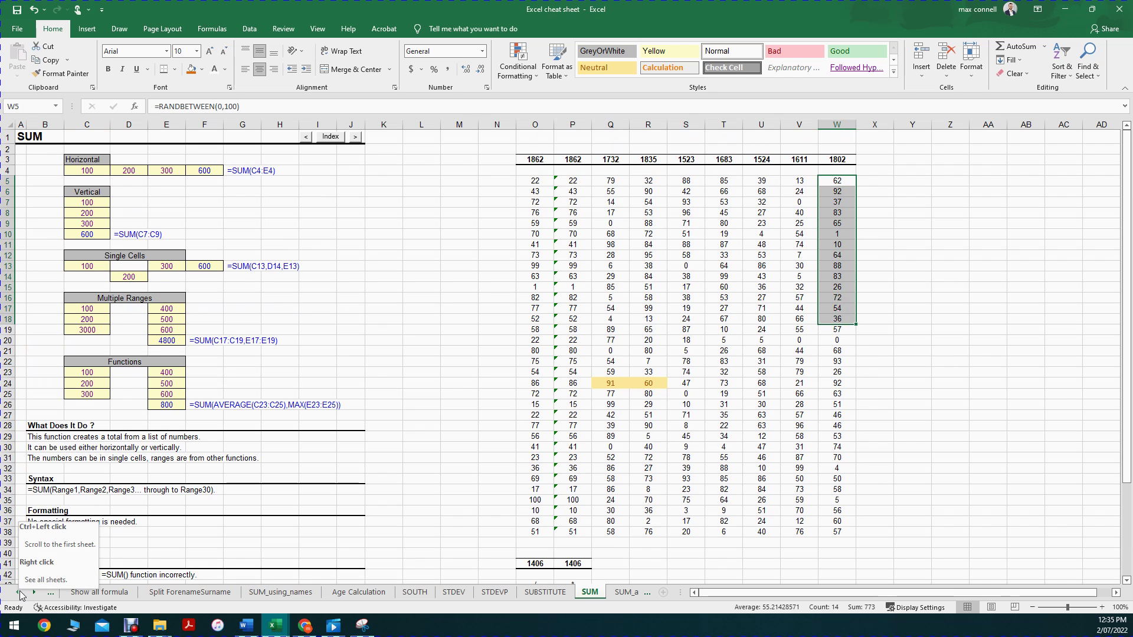
Open the AVERAGE sheet from the list of all sheets.
{"action": "left_click", "coordinate": [20, 592]}
{"action": "left_click", "coordinate": [20, 592]}
{"action": "left_click", "coordinate": [19, 592]}
{"action": "right_click", "coordinate": [19, 593]}
{"action": "left_click", "coordinate": [197, 601]}
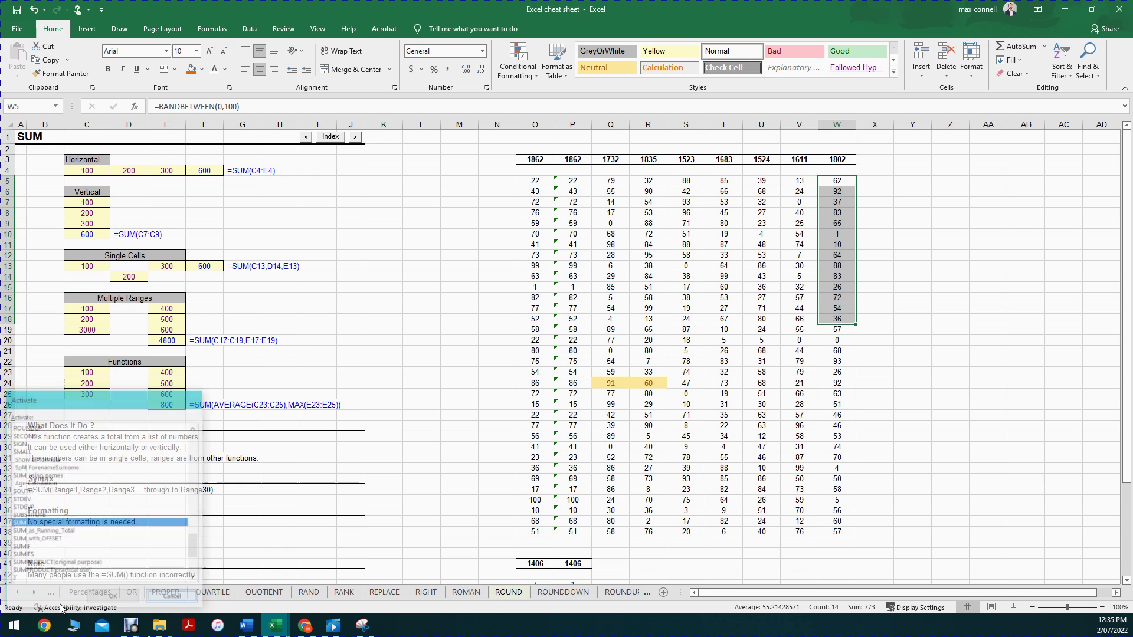
{"action": "right_click", "coordinate": [18, 594]}
{"action": "left_click_drag", "start_coordinate": [195, 543], "coordinate": [199, 441]}
{"action": "left_click", "coordinate": [16, 466]}
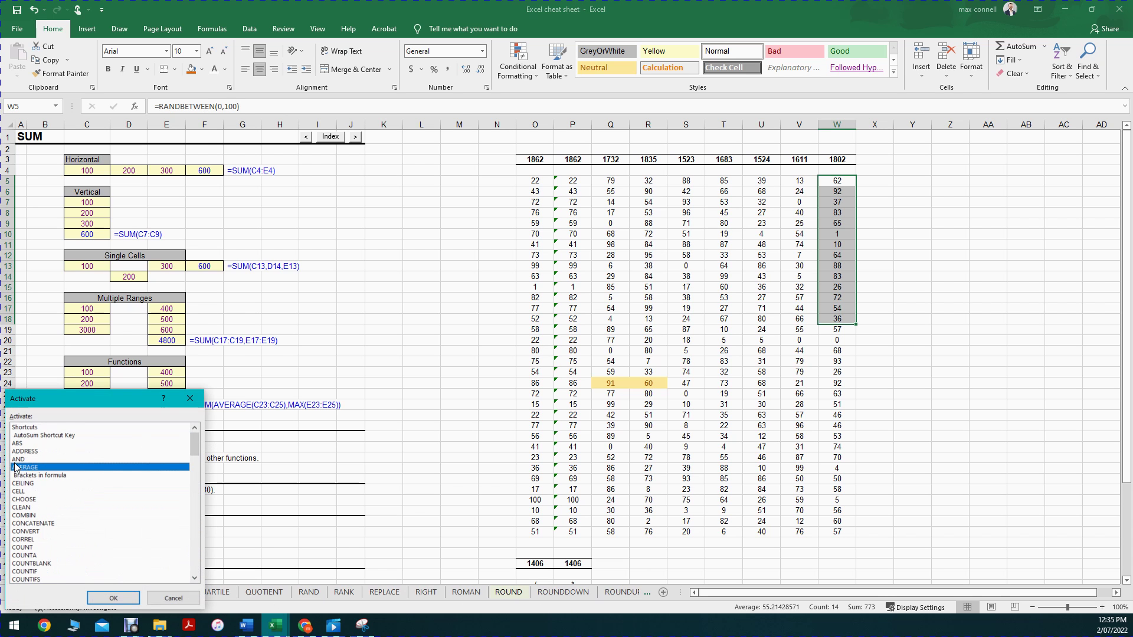
{"action": "double_click", "coordinate": [16, 467]}
{"action": "left_click", "coordinate": [364, 226]}
{"action": "left_click", "coordinate": [460, 180]}
Enter =AVERAGE(D4:J4) in N4 beside the Temp row, returning 29.
{"action": "left_click", "coordinate": [250, 172]}
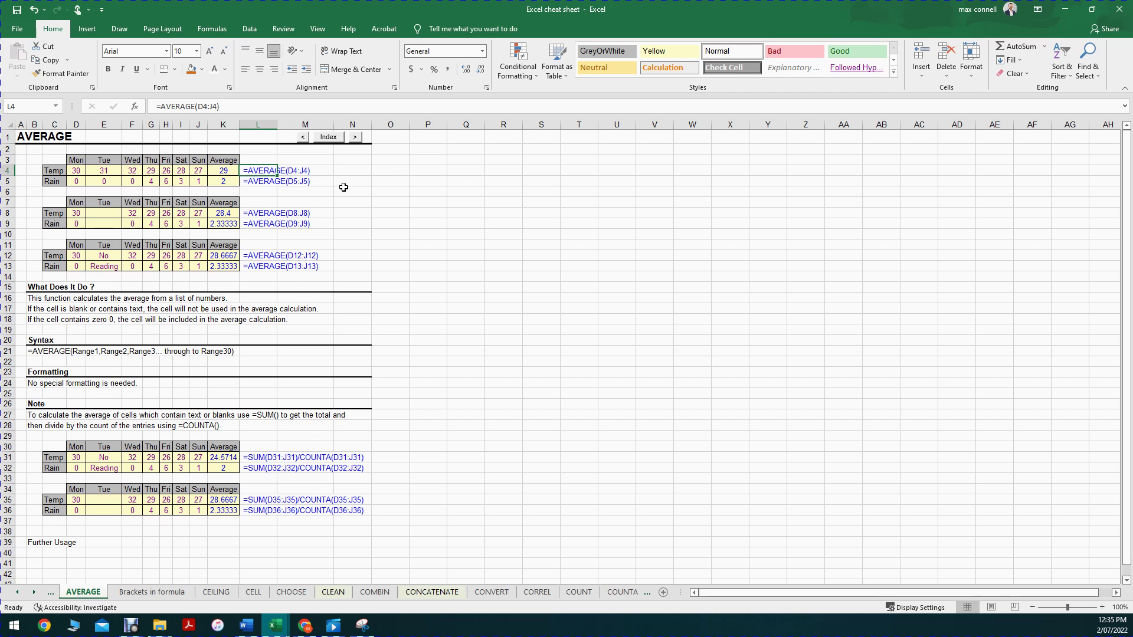
{"action": "left_click", "coordinate": [360, 172]}
{"action": "type", "text": "=average"}
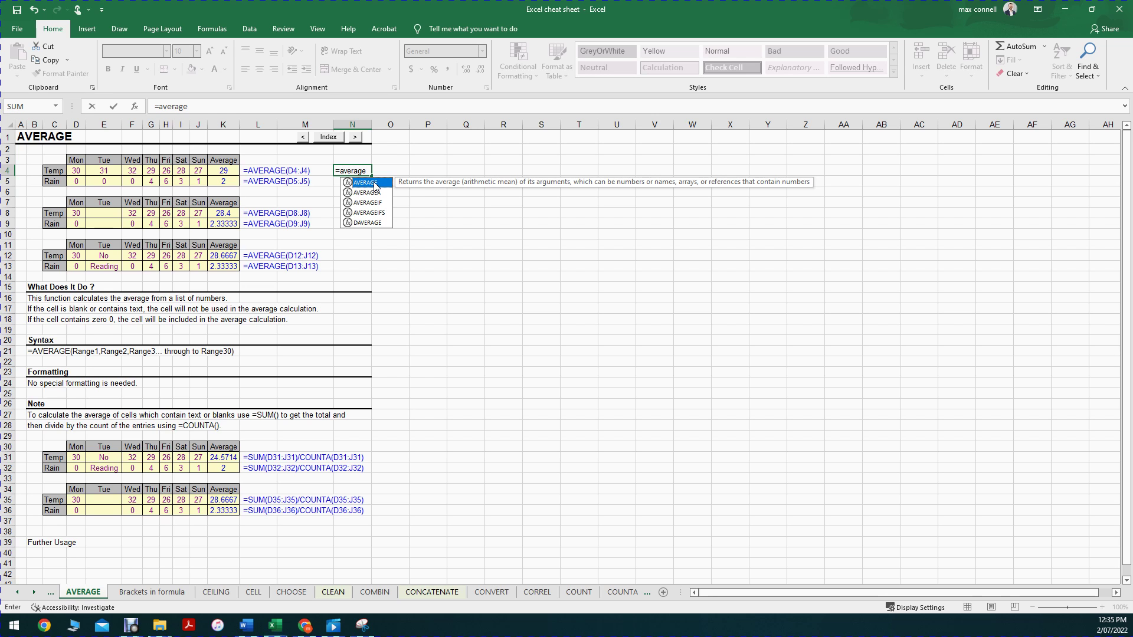
{"action": "double_click", "coordinate": [366, 183]}
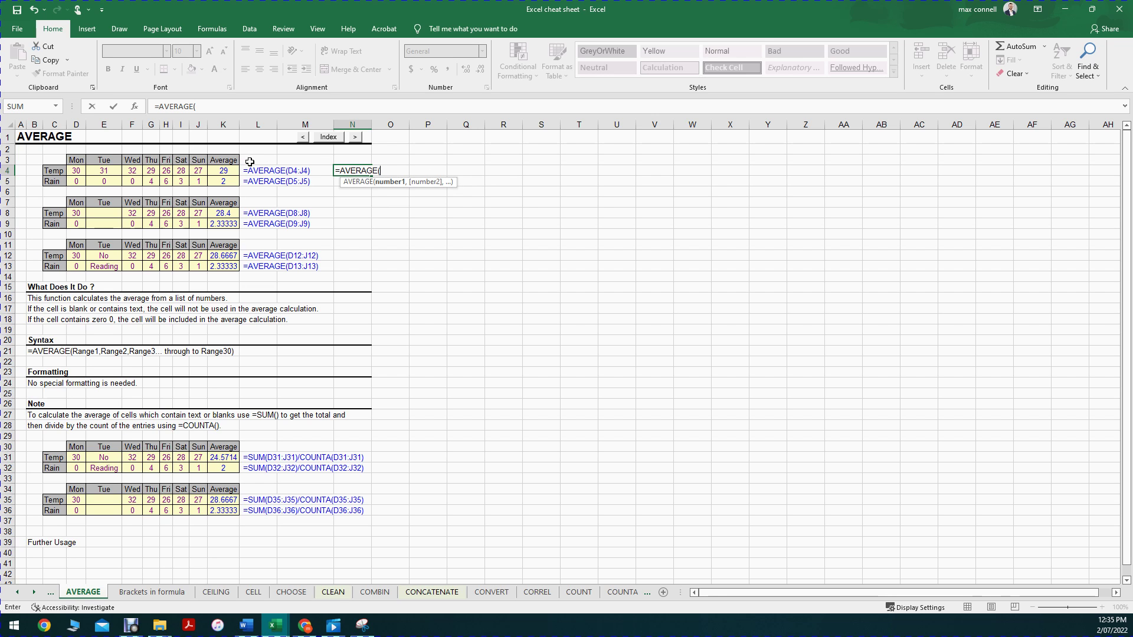
{"action": "left_click_drag", "start_coordinate": [77, 171], "coordinate": [205, 172]}
{"action": "type", "text": ")"}
{"action": "key", "text": "Return"}
Recheck N4's formula and select the Temp values D4:J4 to verify the average.
{"action": "double_click", "coordinate": [349, 171]}
{"action": "key", "text": "Return"}
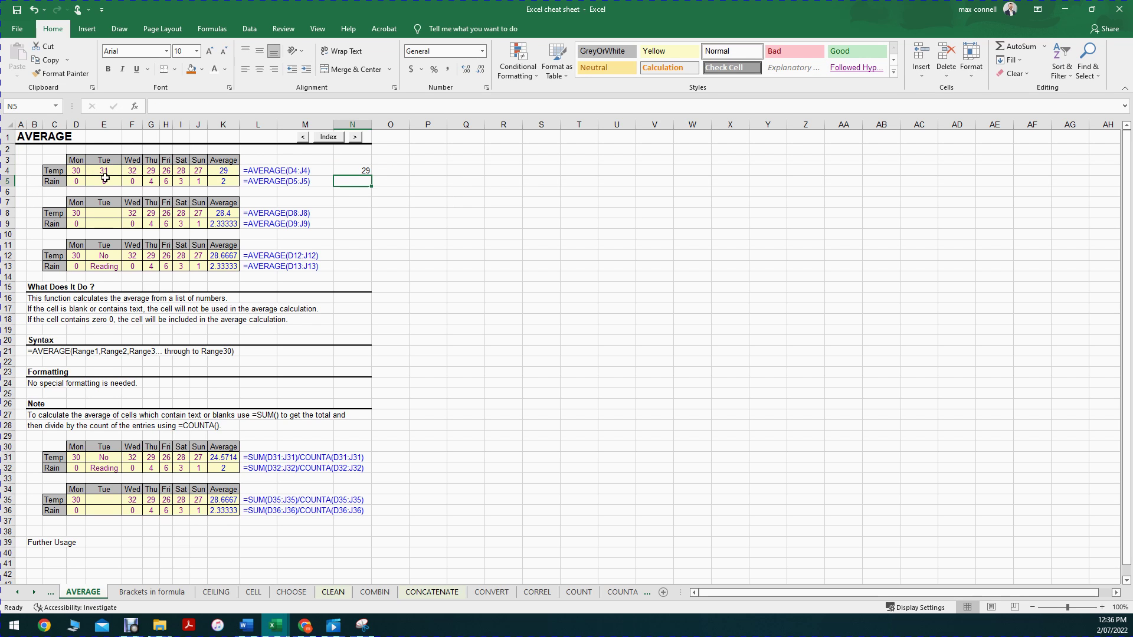
{"action": "left_click_drag", "start_coordinate": [76, 171], "coordinate": [198, 170]}
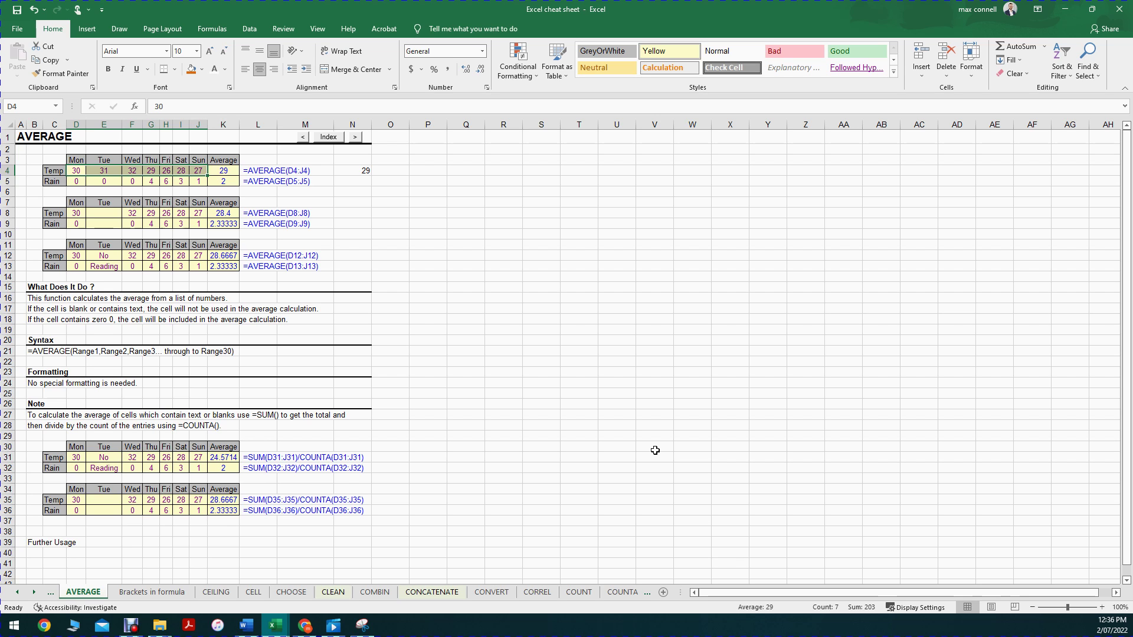
Go to the MIN sheet through the sheet list after glancing at I4.
{"action": "left_click", "coordinate": [427, 298]}
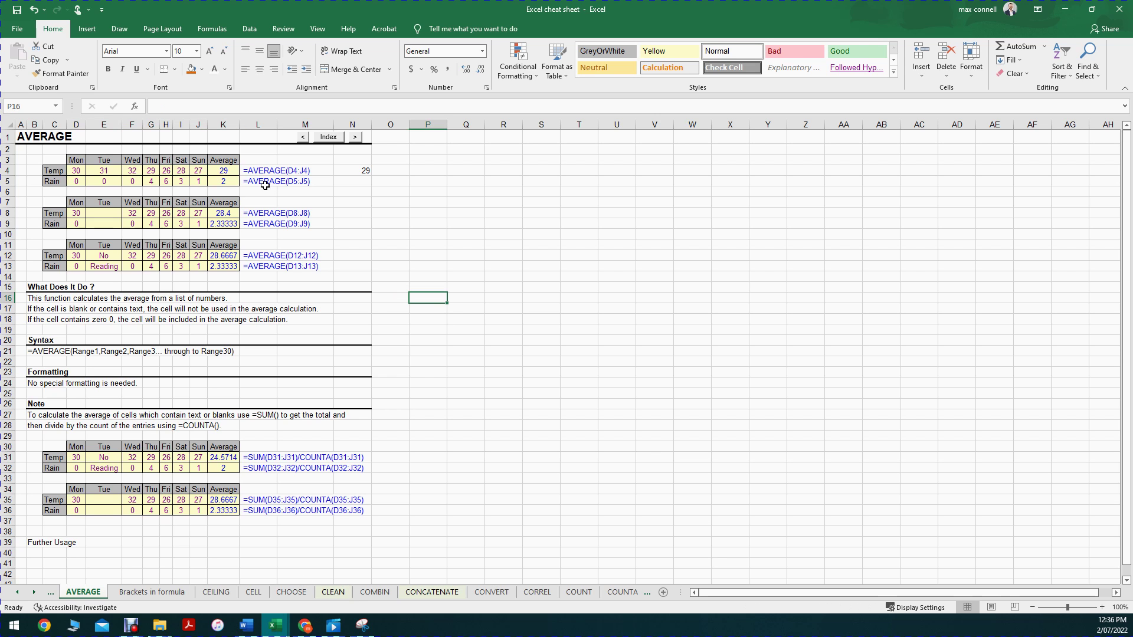
{"action": "left_click", "coordinate": [180, 171]}
{"action": "left_click", "coordinate": [434, 211]}
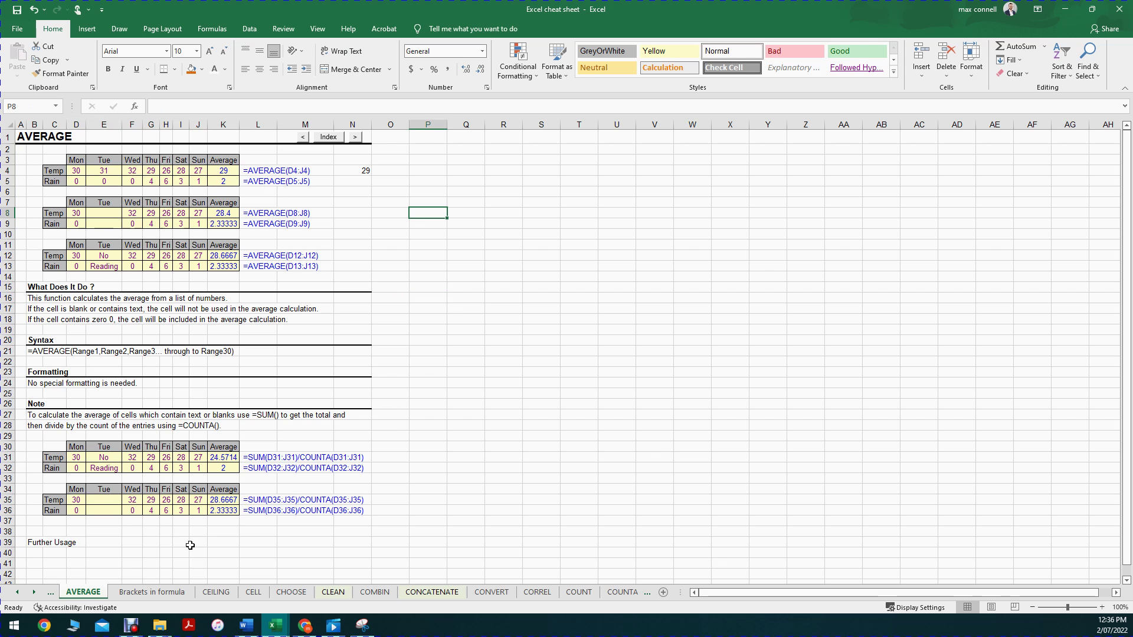
{"action": "right_click", "coordinate": [45, 591]}
{"action": "left_click_drag", "start_coordinate": [197, 443], "coordinate": [194, 514]}
{"action": "double_click", "coordinate": [18, 475]}
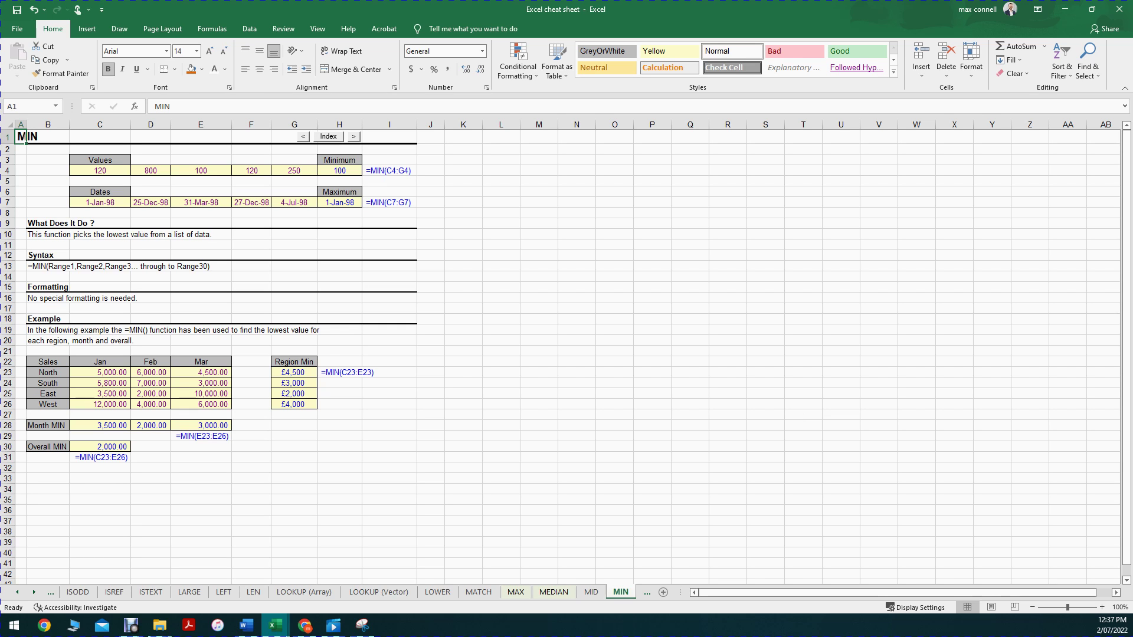
{"action": "left_click", "coordinate": [131, 626]}
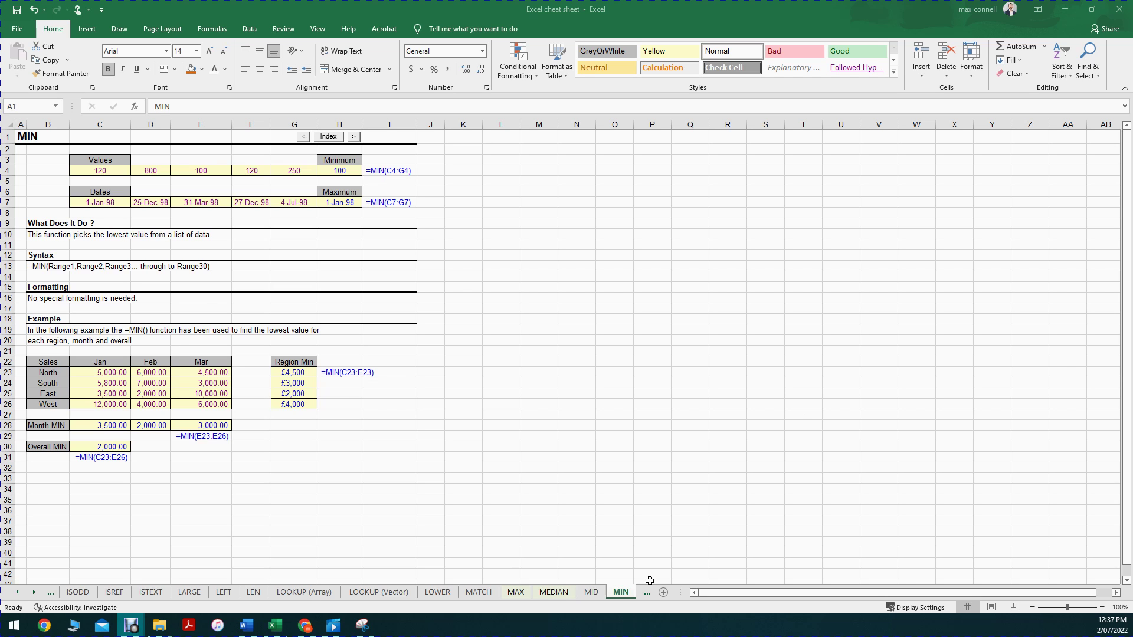
{"action": "left_click", "coordinate": [463, 179]}
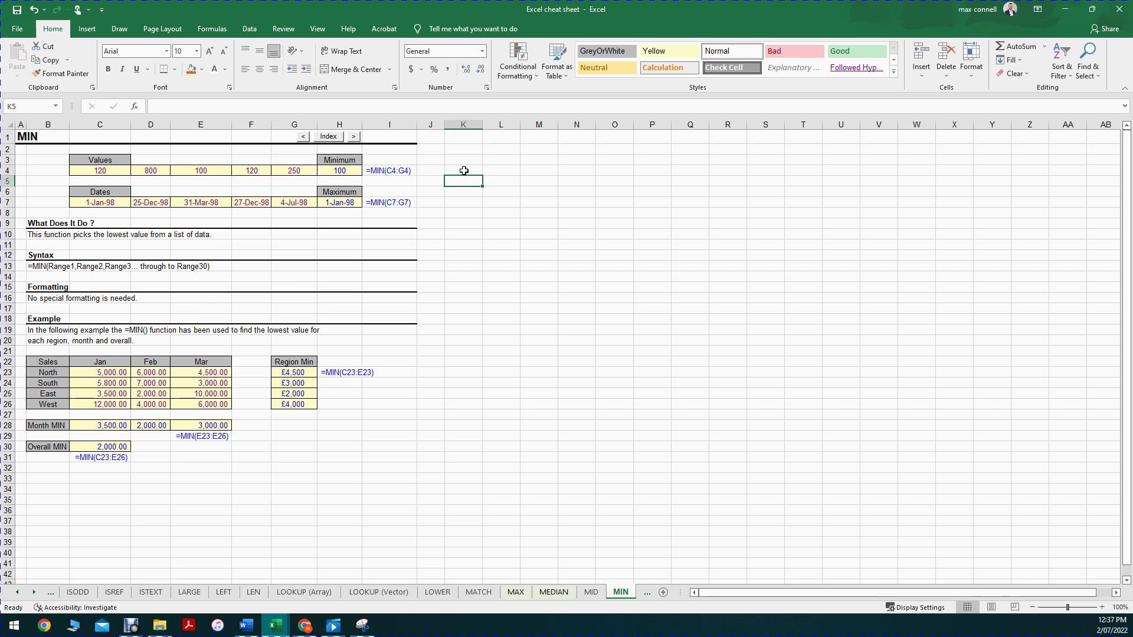
{"action": "left_click", "coordinate": [397, 171]}
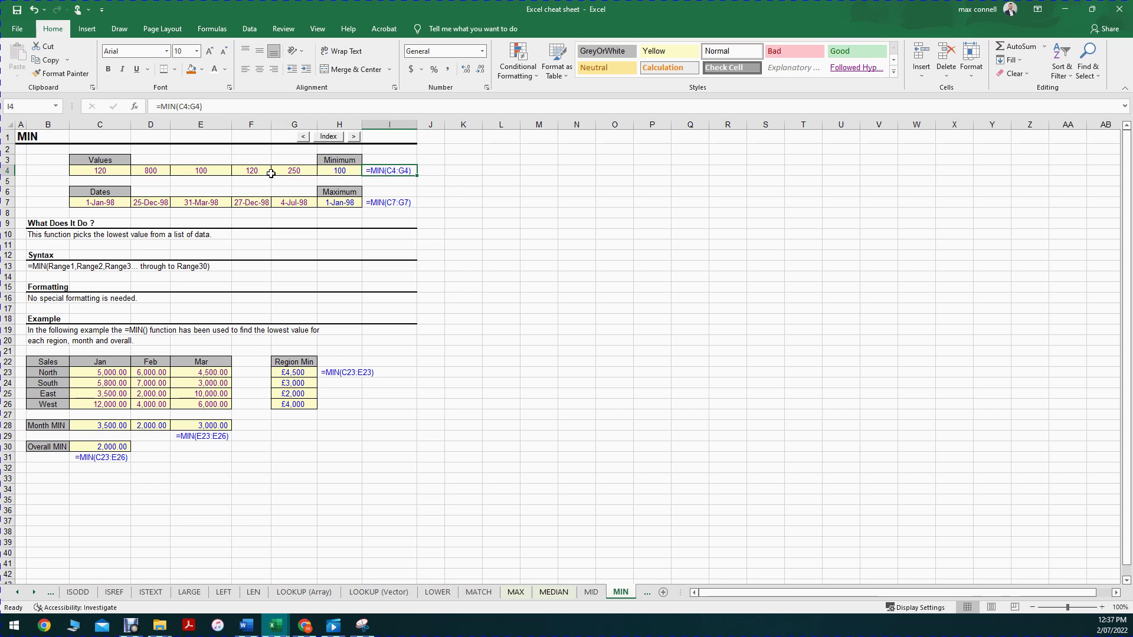
{"action": "left_click_drag", "start_coordinate": [92, 171], "coordinate": [298, 171]}
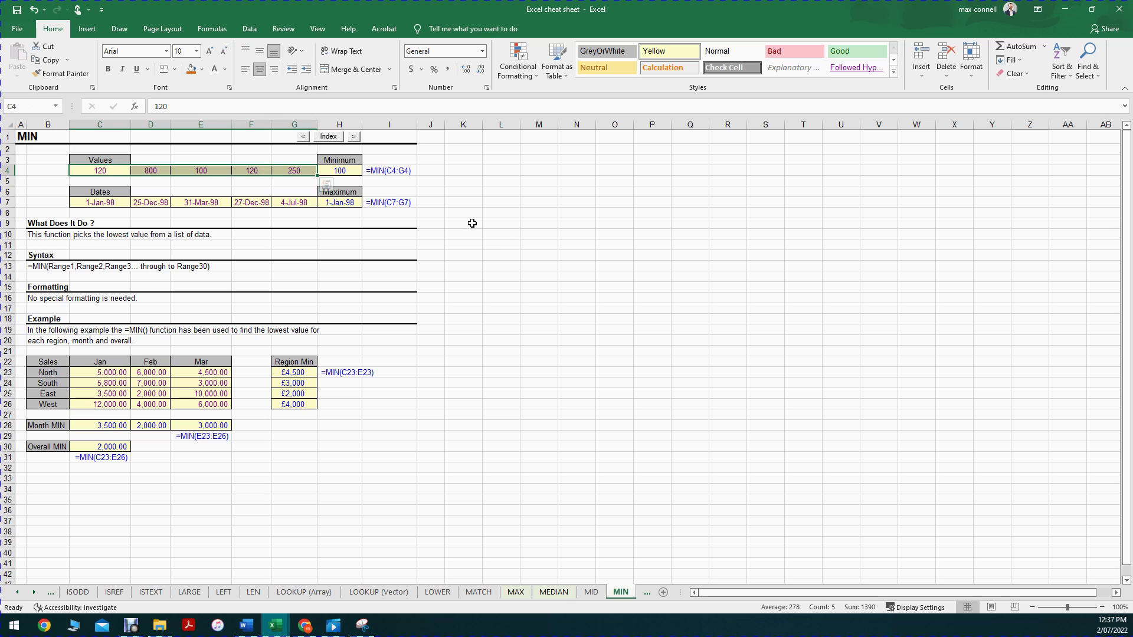
{"action": "left_click", "coordinate": [383, 171]}
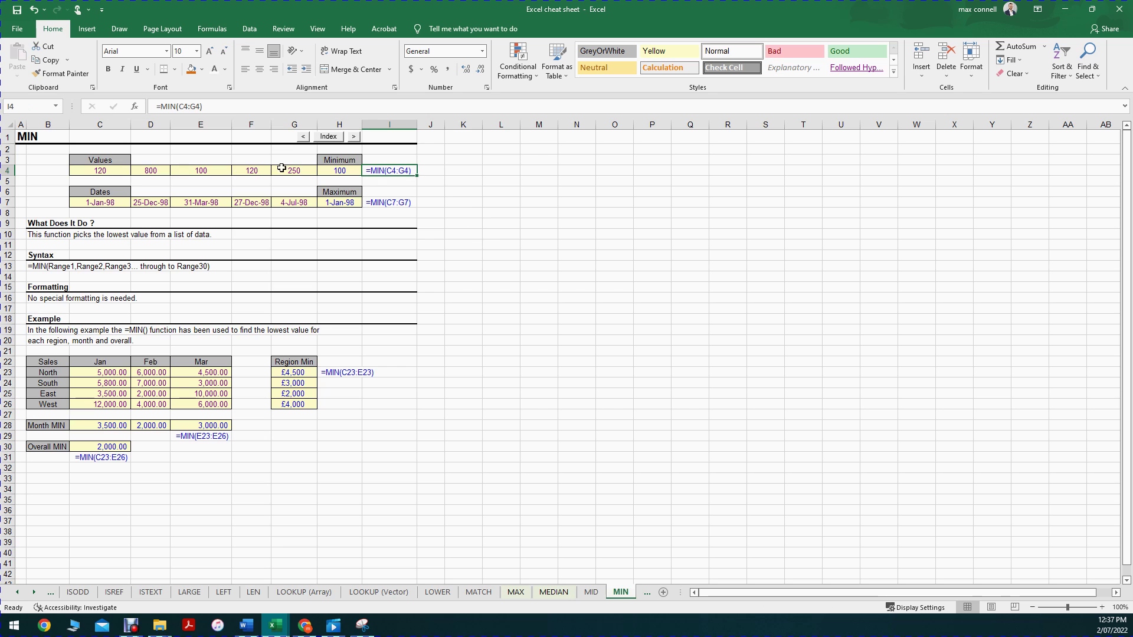
{"action": "left_click", "coordinate": [335, 169]}
{"action": "double_click", "coordinate": [352, 171]}
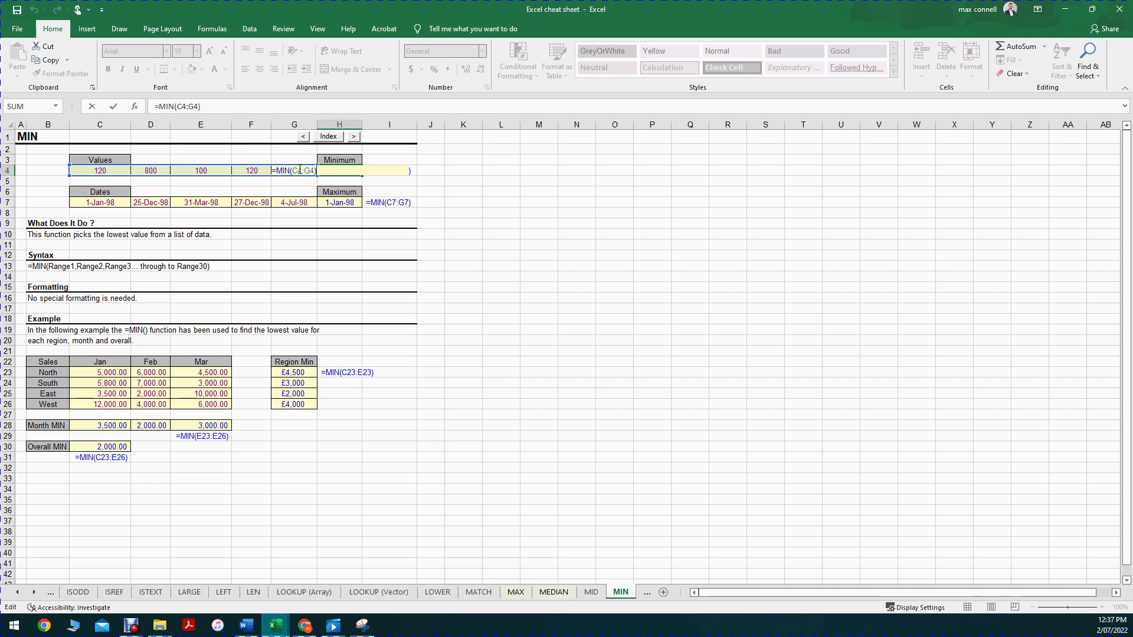
{"action": "key", "text": "Escape"}
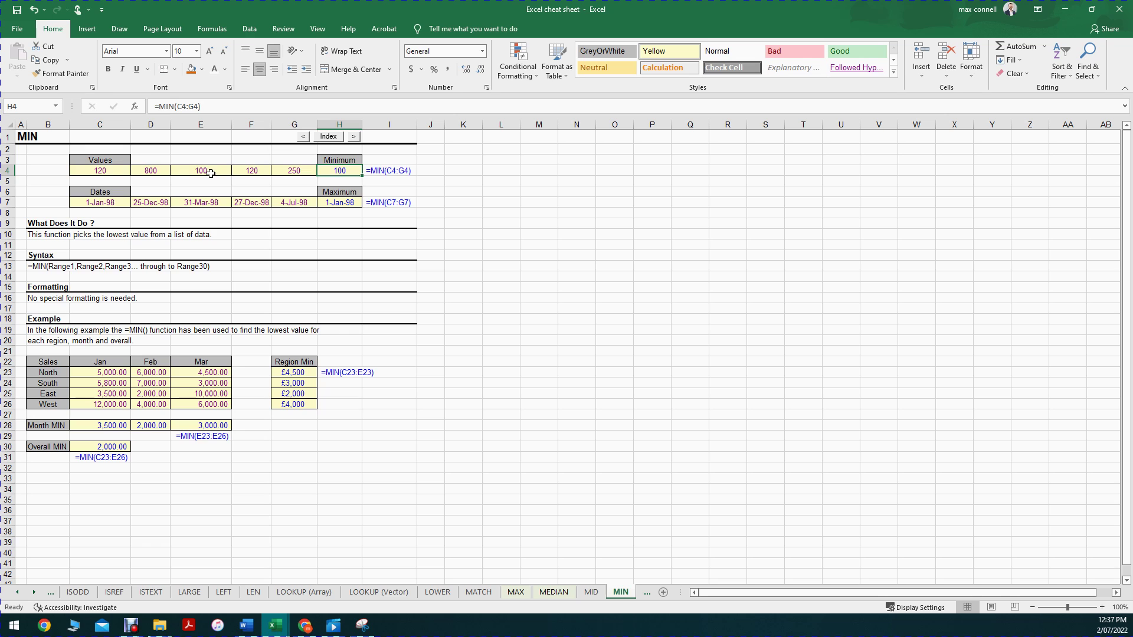
{"action": "left_click", "coordinate": [116, 172]}
{"action": "left_click", "coordinate": [155, 171]}
{"action": "left_click", "coordinate": [192, 170]}
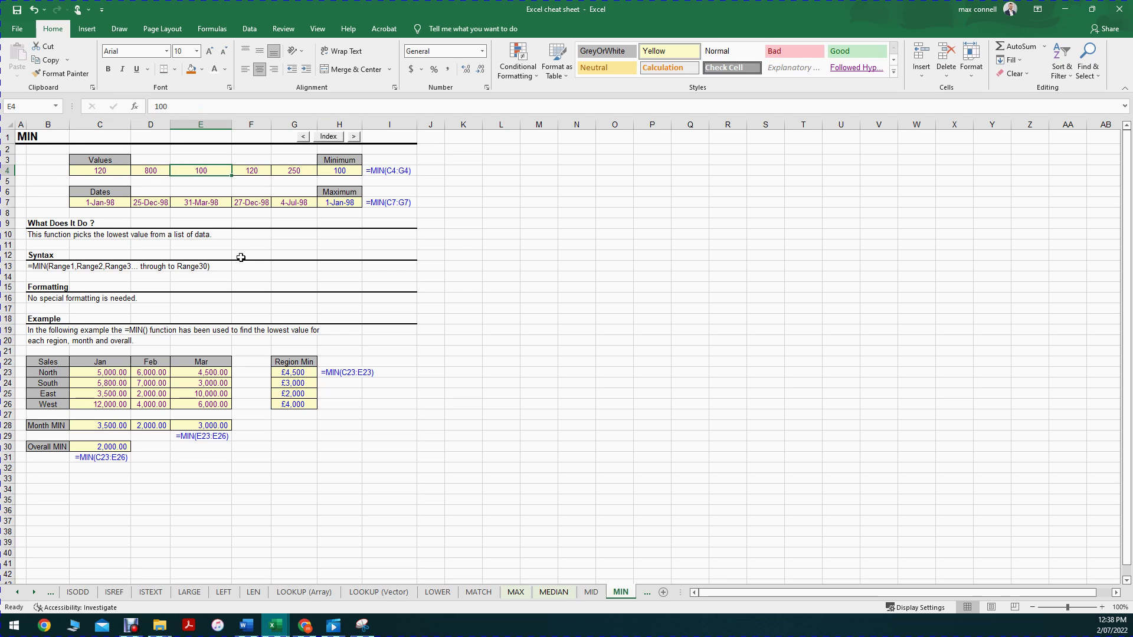
{"action": "left_click", "coordinate": [505, 191]}
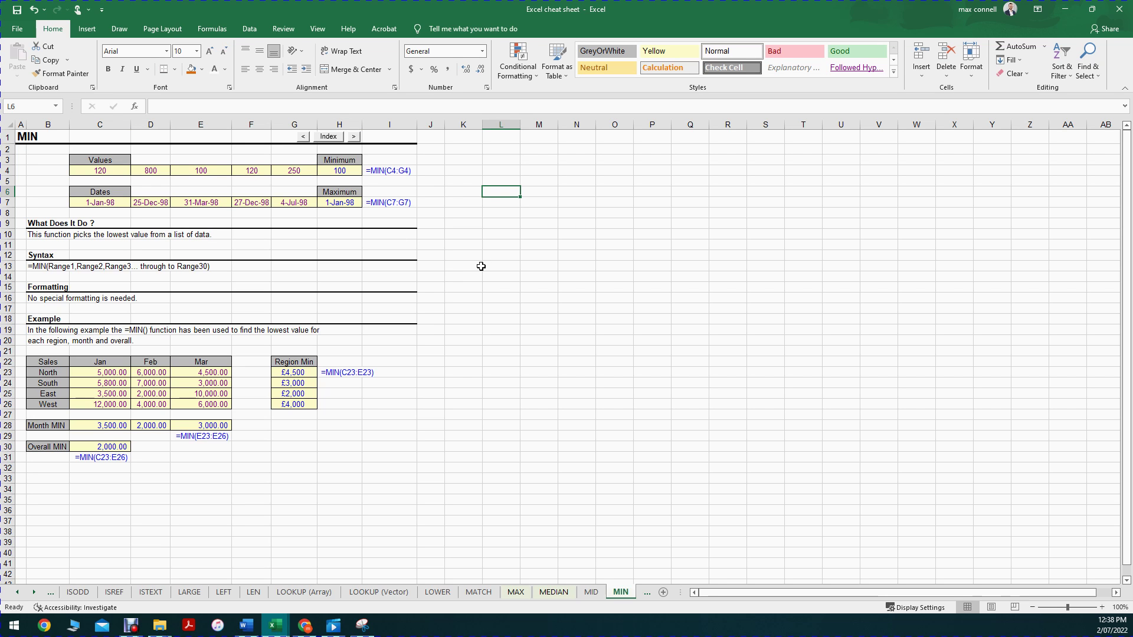
{"action": "left_click", "coordinate": [348, 204]}
{"action": "left_click", "coordinate": [291, 202]}
{"action": "left_click", "coordinate": [251, 202]}
{"action": "left_click", "coordinate": [208, 204]}
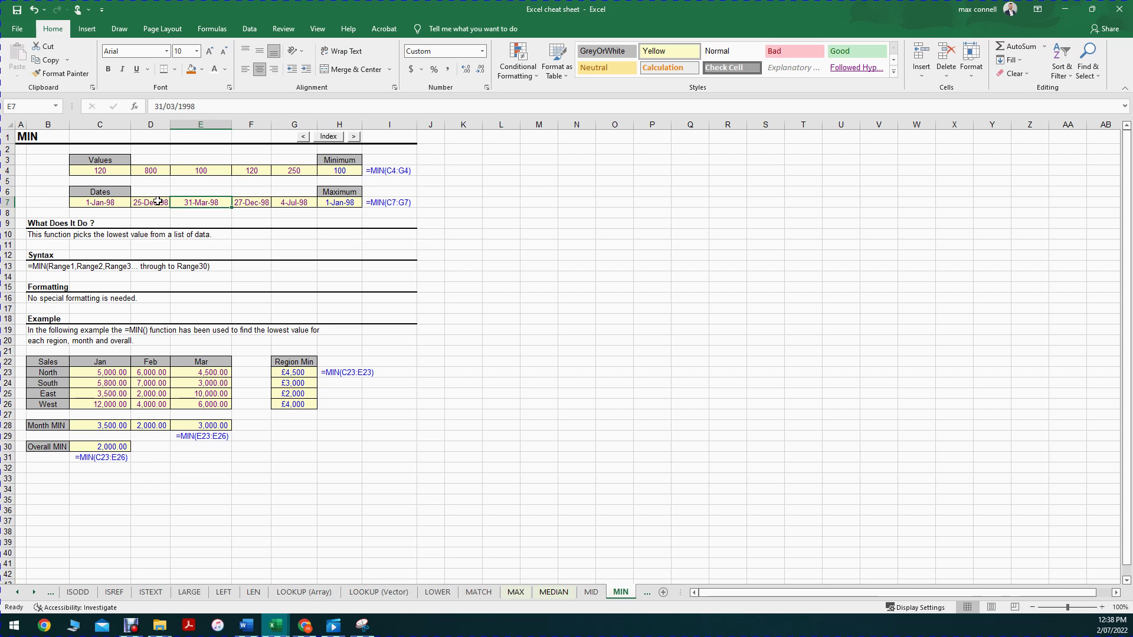
{"action": "left_click", "coordinate": [352, 204]}
{"action": "double_click", "coordinate": [355, 202]}
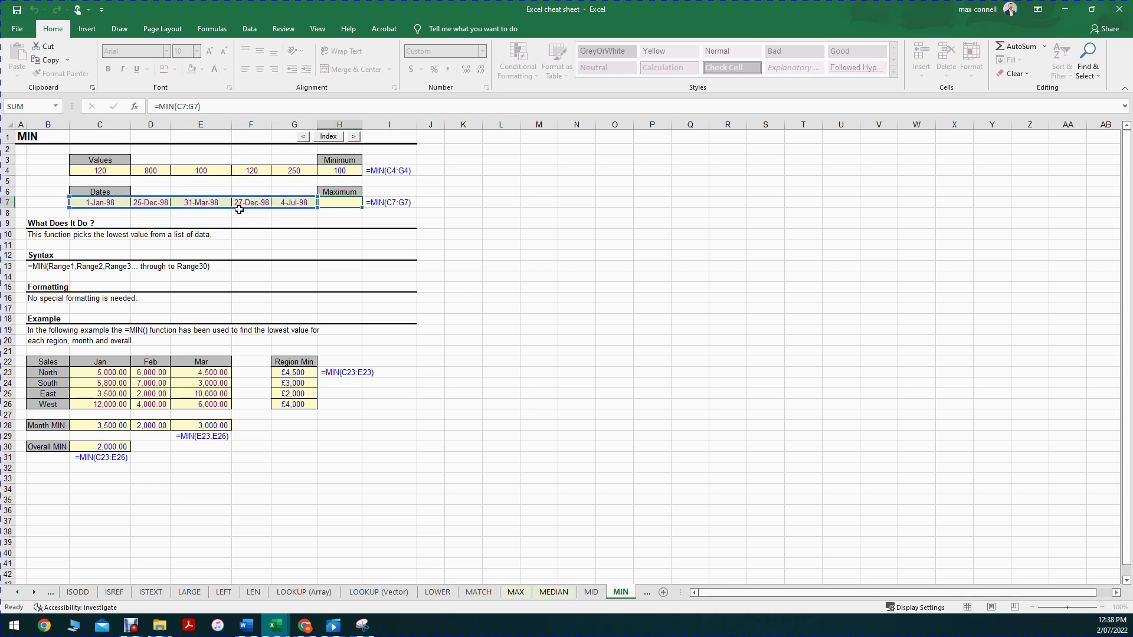
{"action": "key", "text": "Escape"}
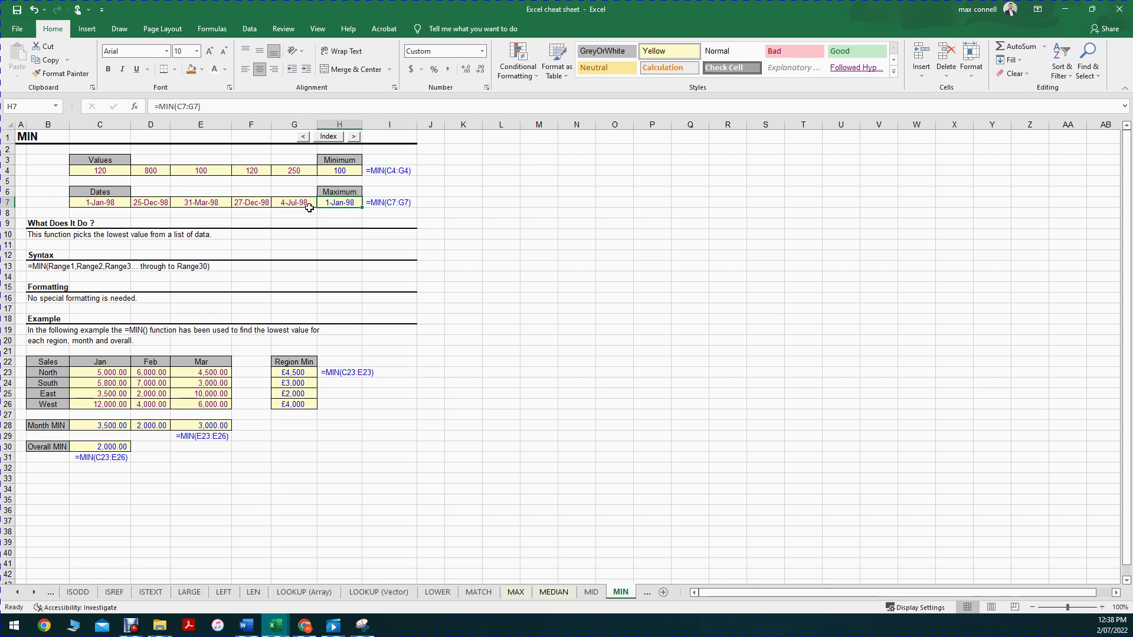
{"action": "left_click", "coordinate": [104, 201]}
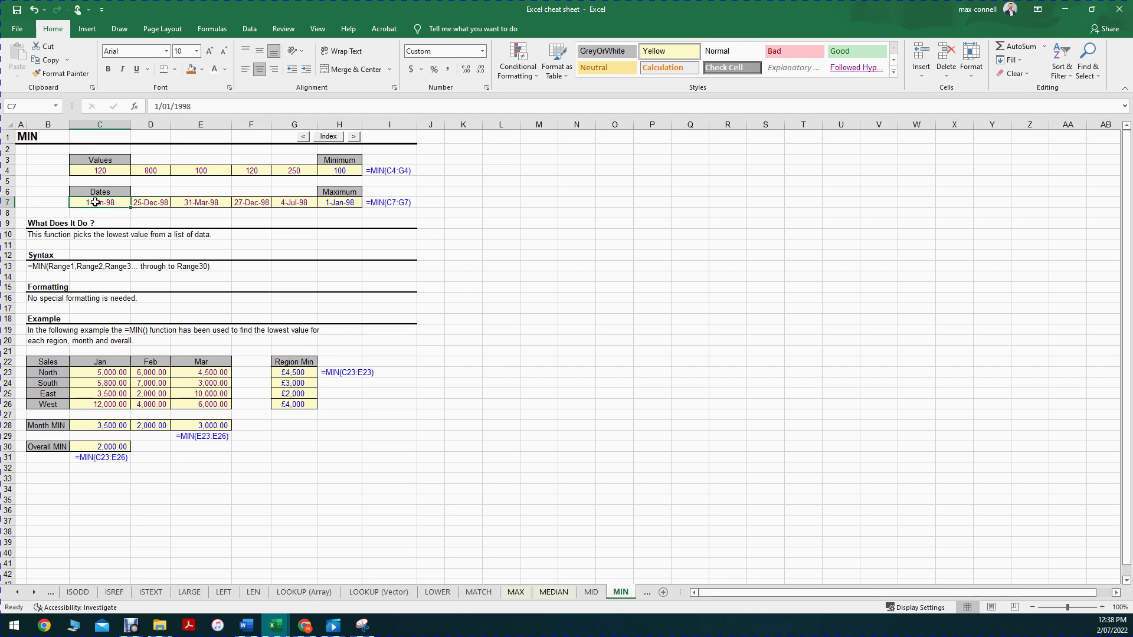
{"action": "left_click_drag", "start_coordinate": [150, 202], "coordinate": [303, 202]}
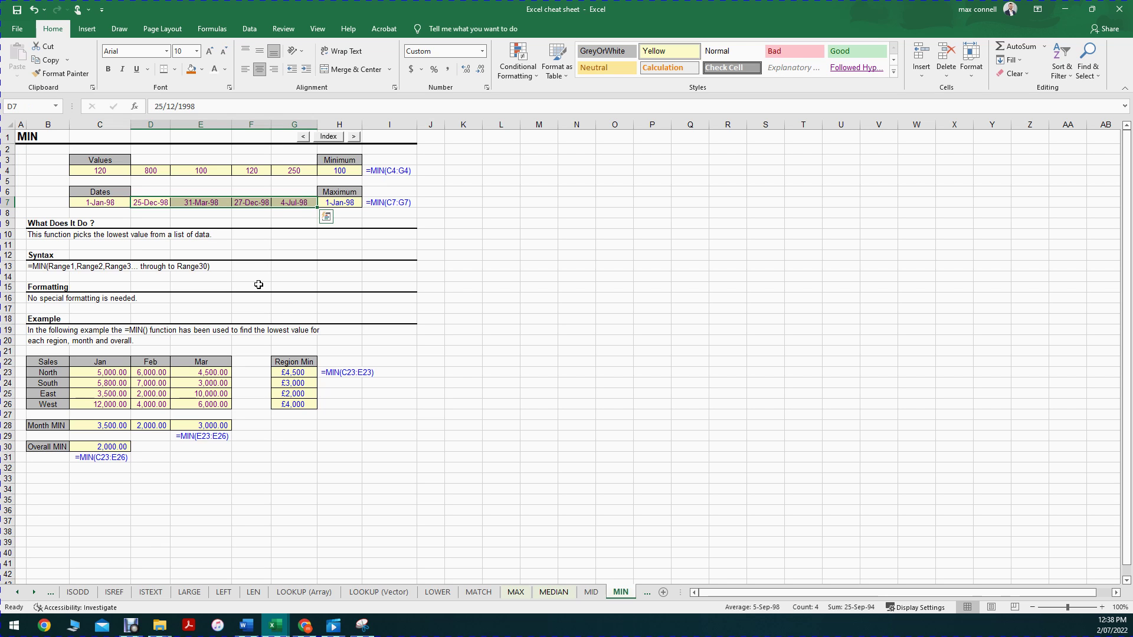
{"action": "left_click", "coordinate": [282, 203]}
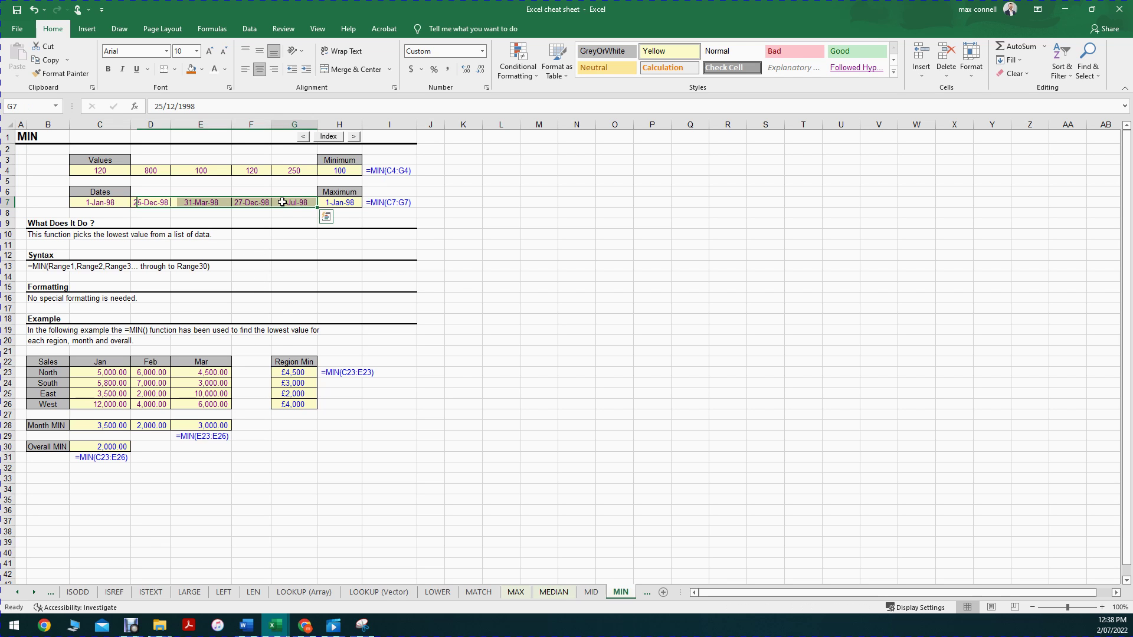
{"action": "left_click", "coordinate": [183, 201]}
{"action": "left_click", "coordinate": [87, 201]}
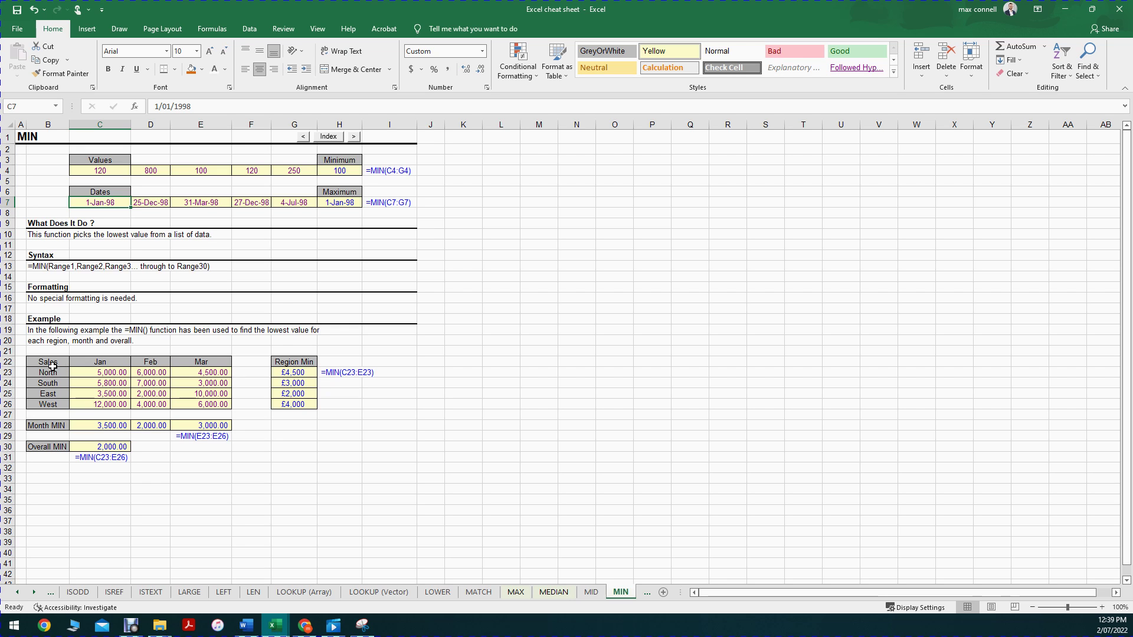
Fill North's =MIN(C23:E23) Region Min formula down G23:G26 to West.
{"action": "left_click", "coordinate": [31, 372]}
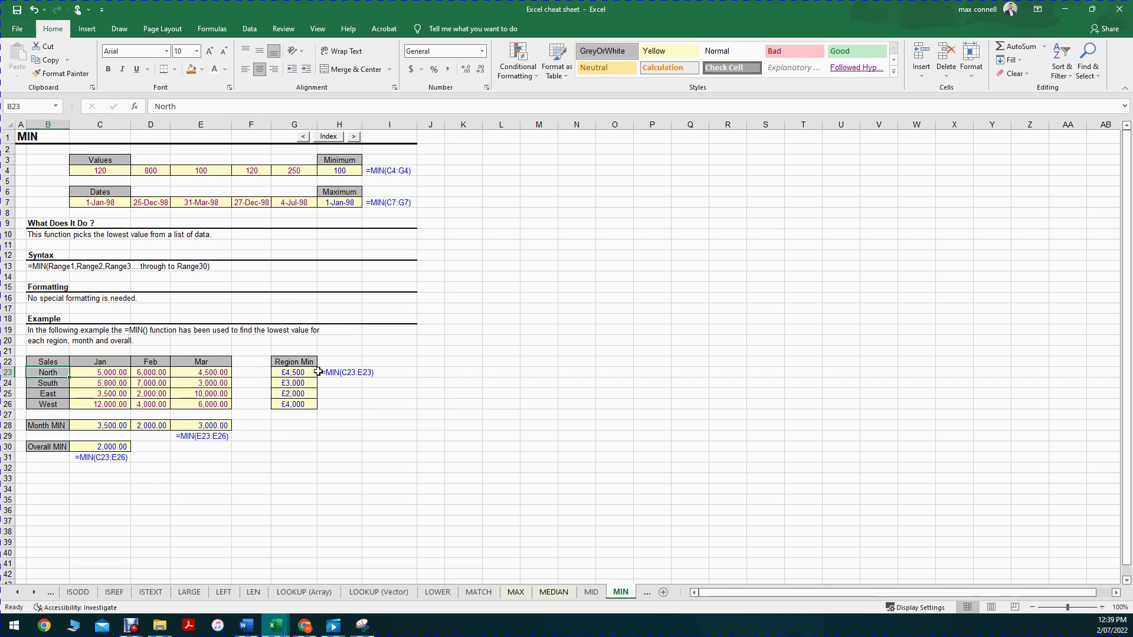
{"action": "left_click", "coordinate": [299, 370]}
{"action": "double_click", "coordinate": [300, 372]}
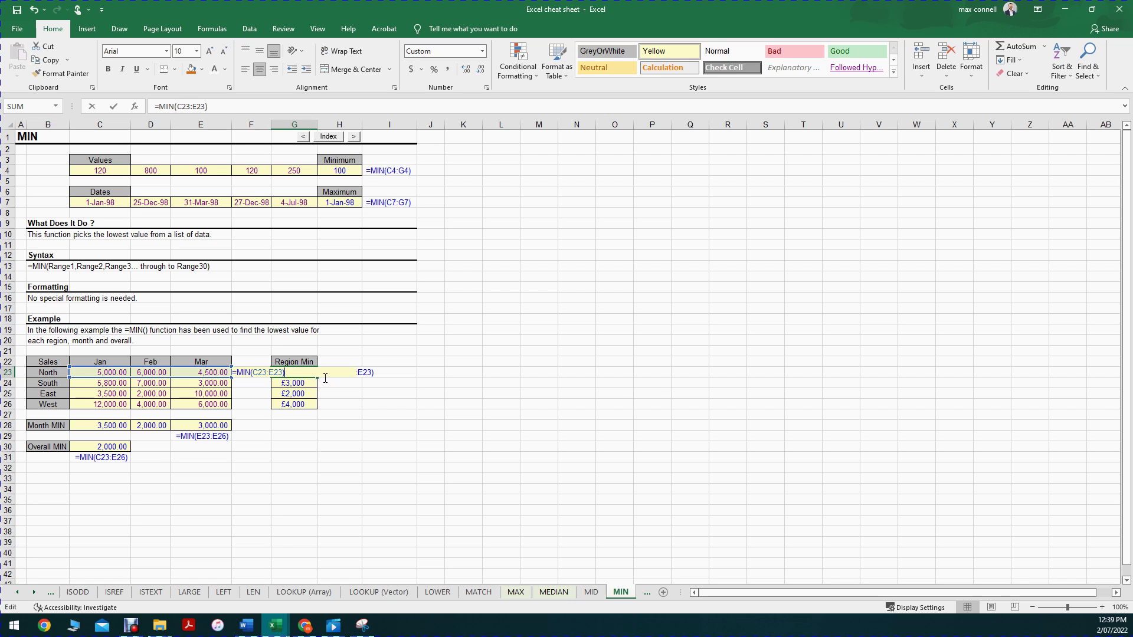
{"action": "key", "text": "Escape"}
{"action": "left_click_drag", "start_coordinate": [317, 378], "coordinate": [318, 409]}
{"action": "left_click", "coordinate": [390, 425]}
Compare each region's Region Min result with its lowest monthly sales value.
{"action": "left_click", "coordinate": [298, 372]}
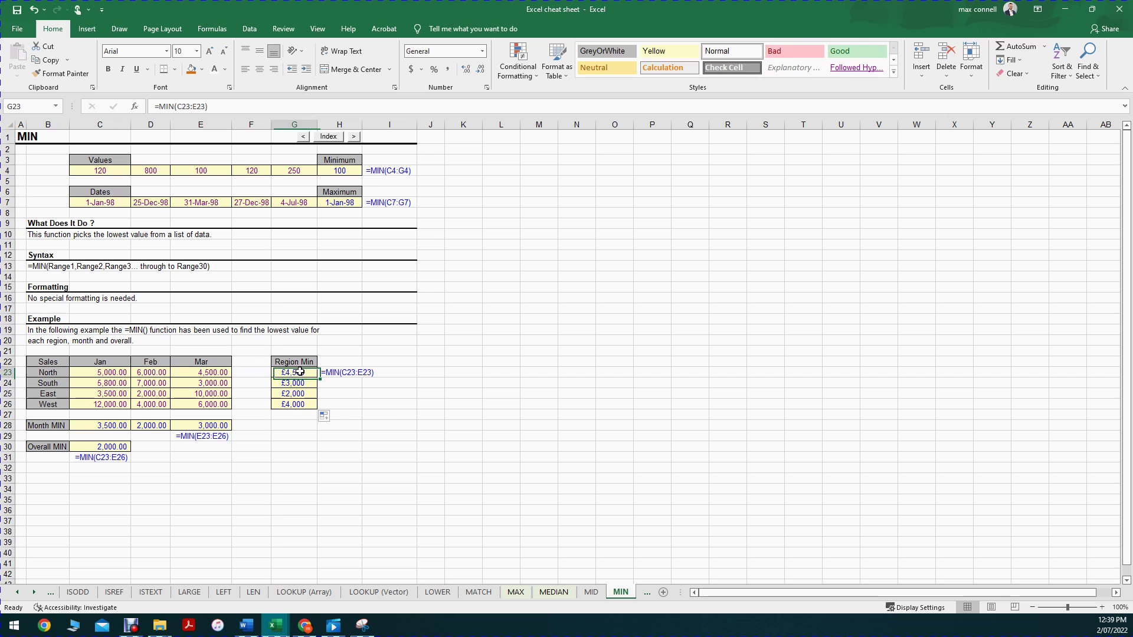
{"action": "left_click", "coordinate": [230, 371]}
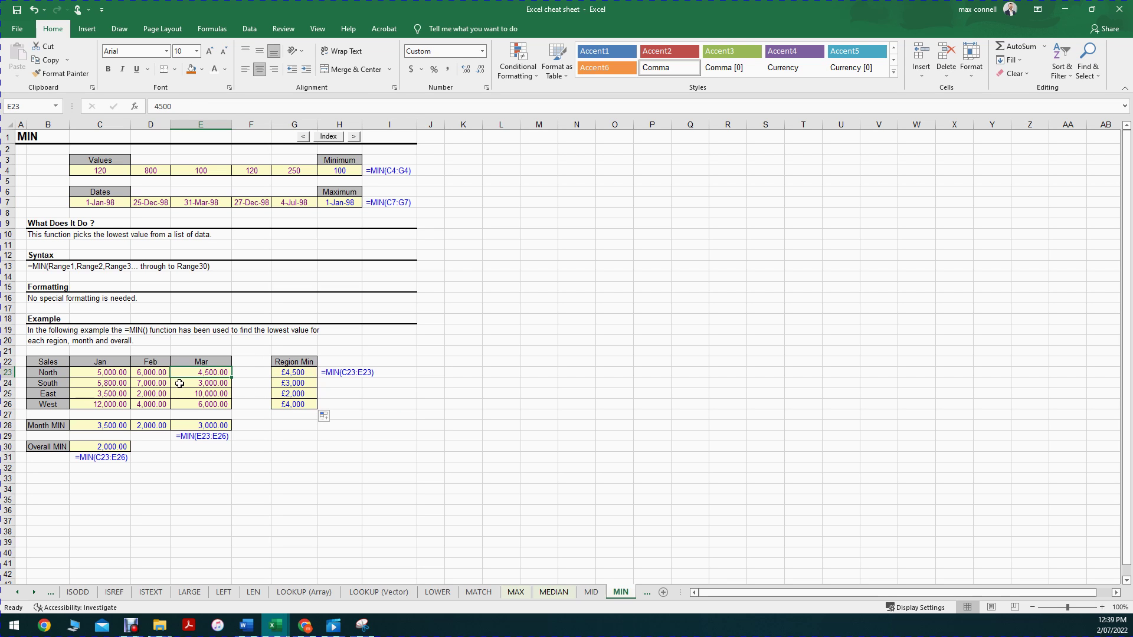
{"action": "left_click", "coordinate": [203, 384]}
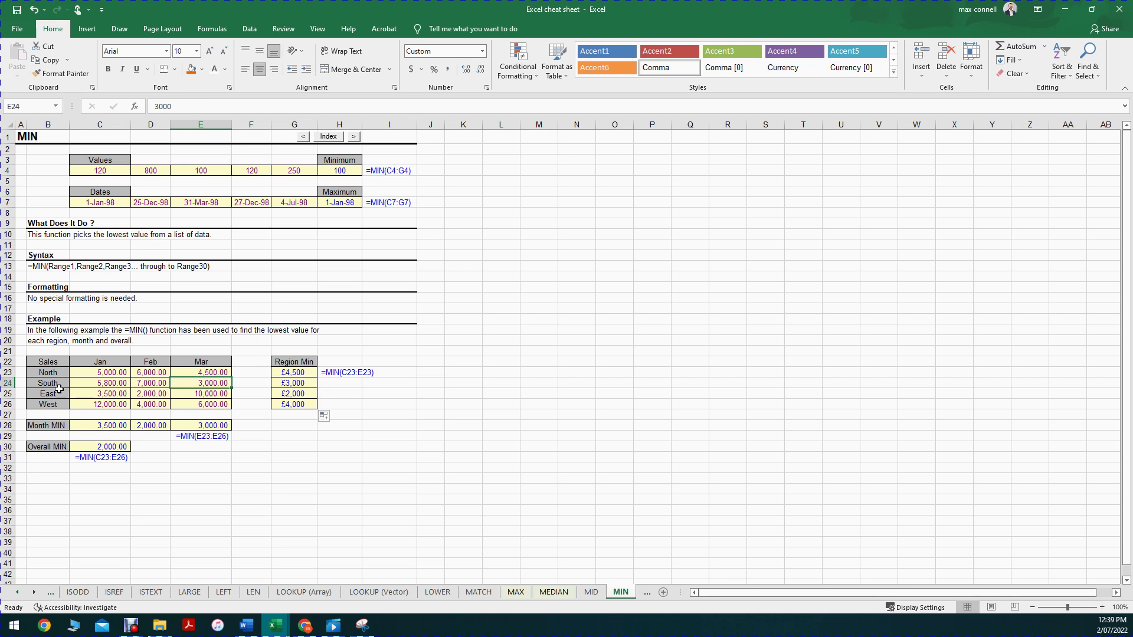
{"action": "left_click", "coordinate": [151, 395]}
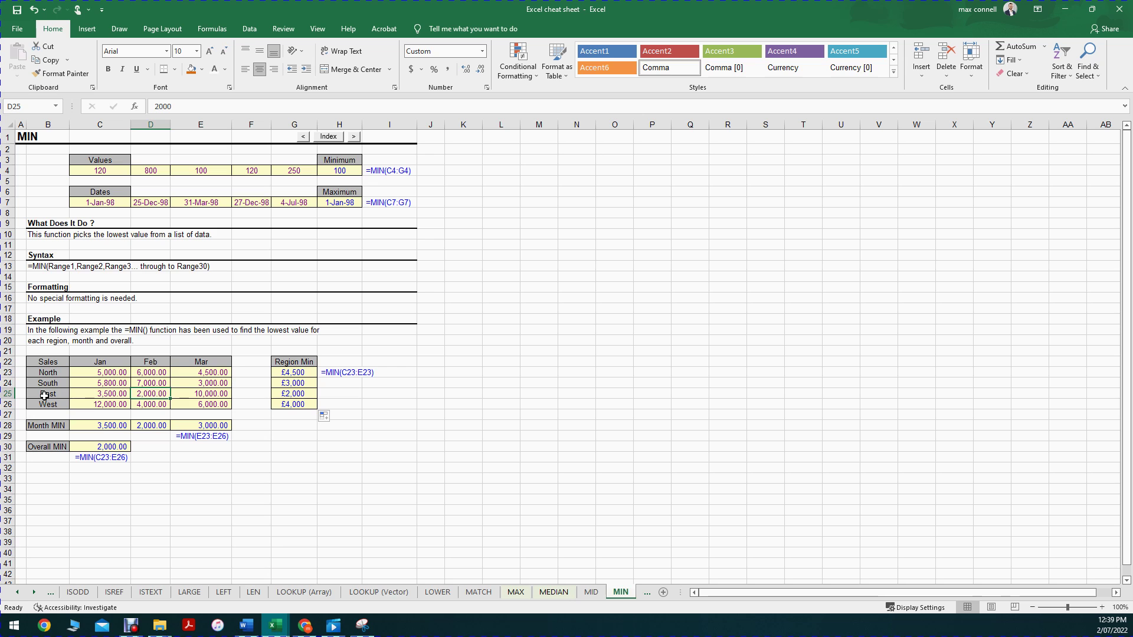
{"action": "left_click", "coordinate": [309, 404]}
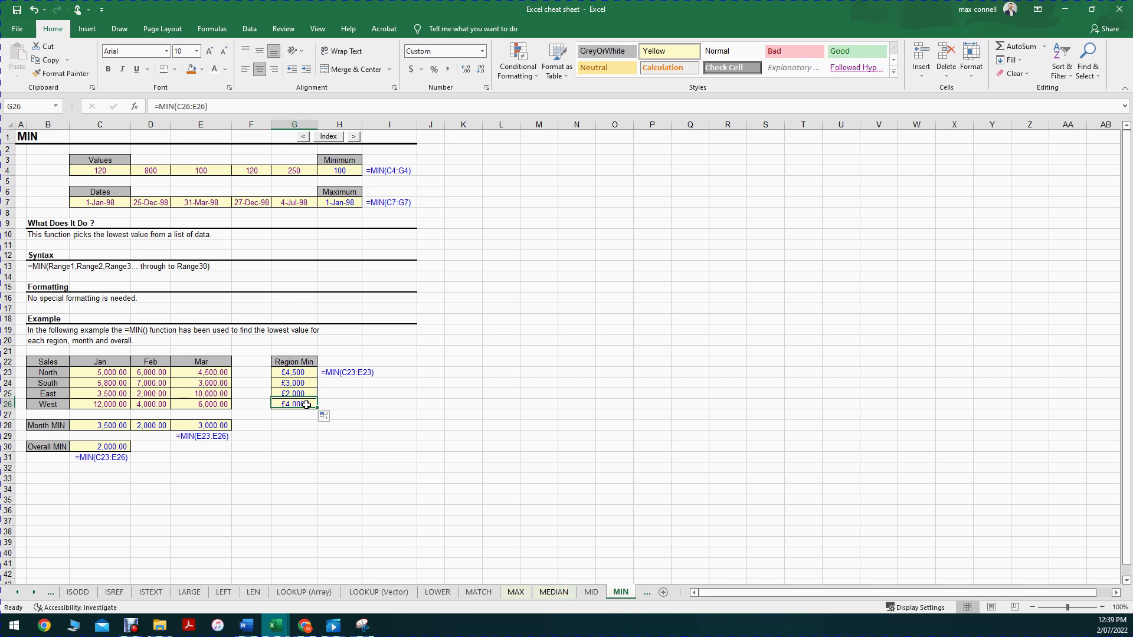
{"action": "left_click", "coordinate": [151, 403]}
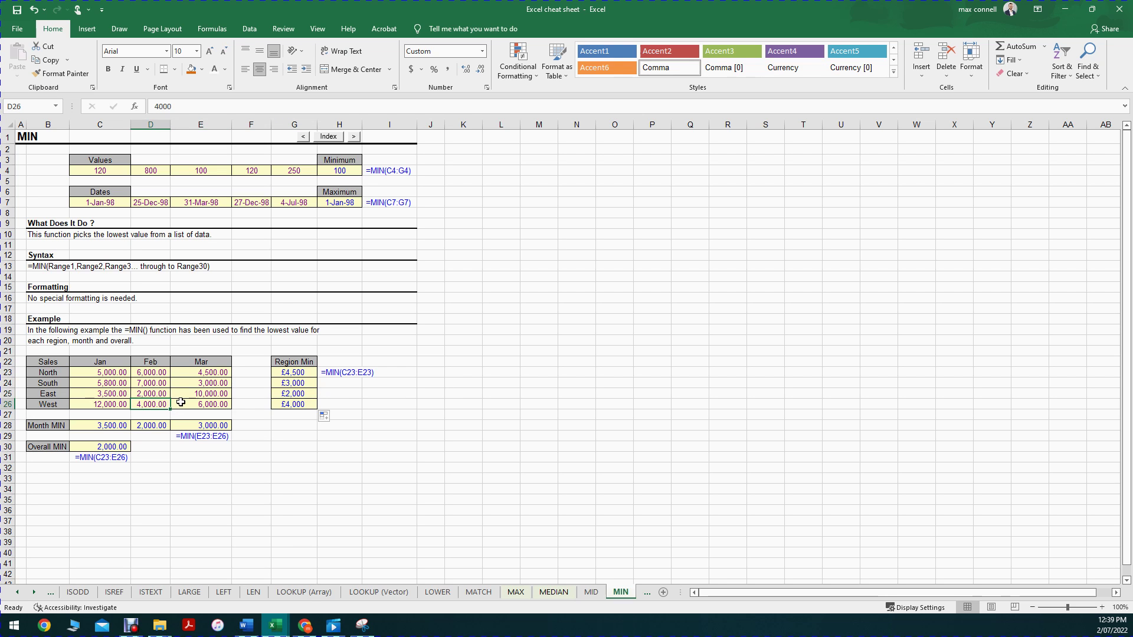
{"action": "left_click", "coordinate": [127, 439]}
{"action": "left_click", "coordinate": [244, 498]}
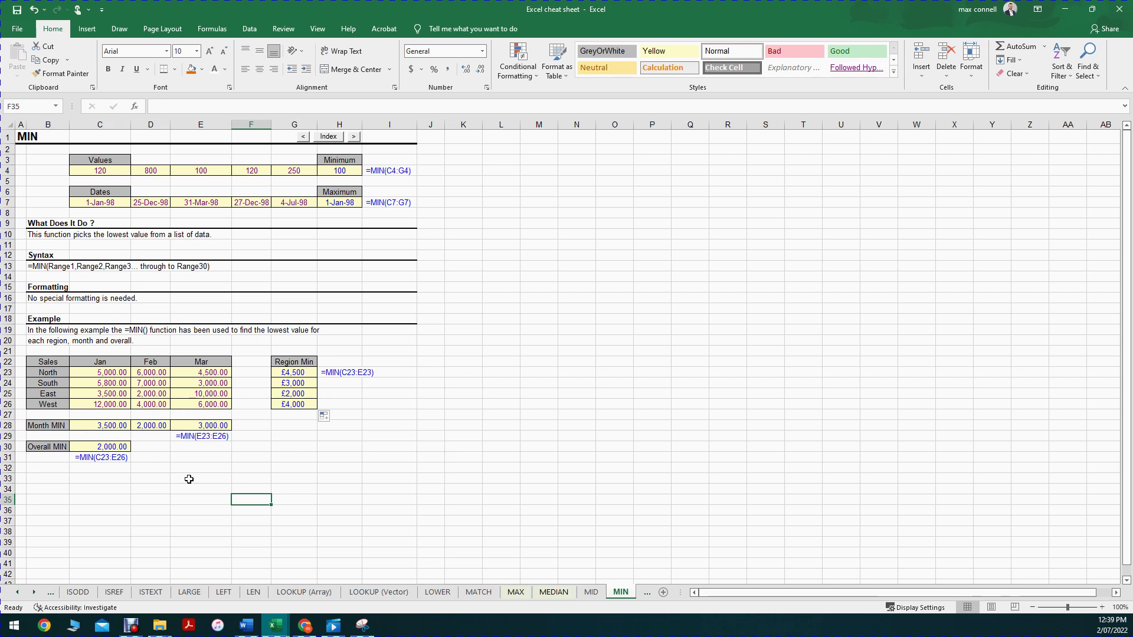
{"action": "left_click_drag", "start_coordinate": [307, 373], "coordinate": [301, 406]}
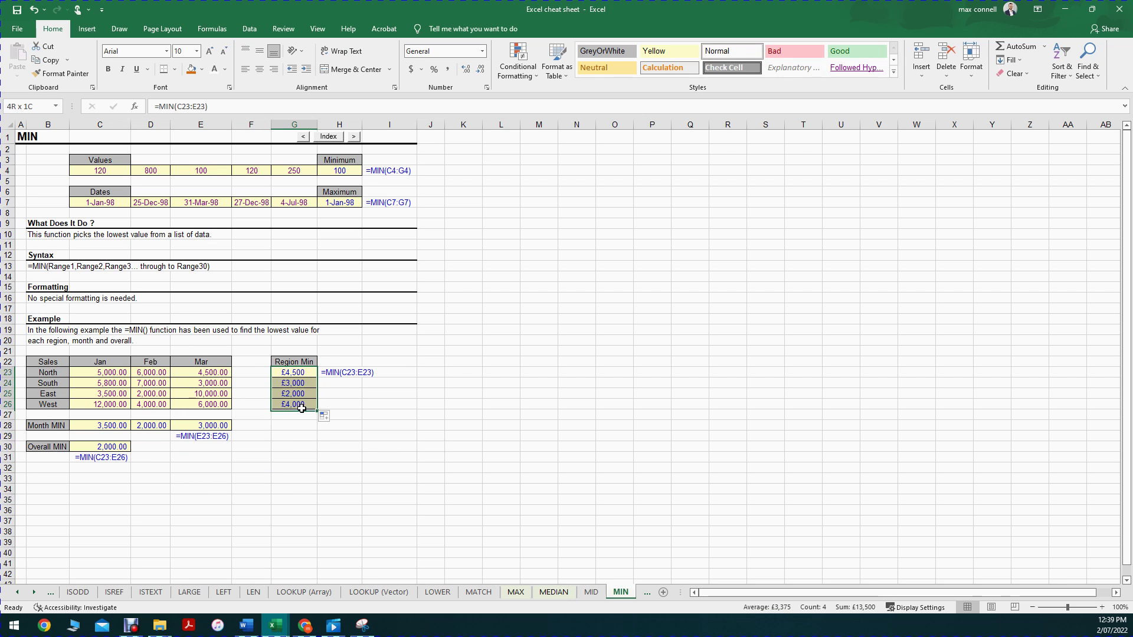
Check C30's Overall MIN =MIN(C23:E26), matching East's February 2,000.
{"action": "double_click", "coordinate": [117, 448]}
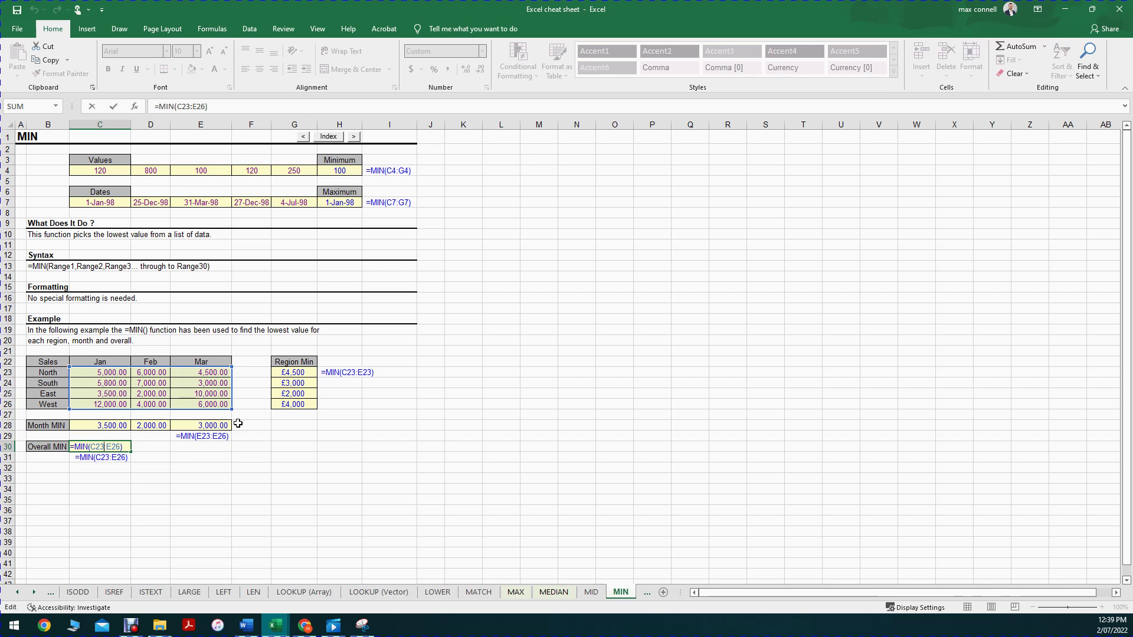
{"action": "key", "text": "Escape"}
{"action": "left_click", "coordinate": [162, 395]}
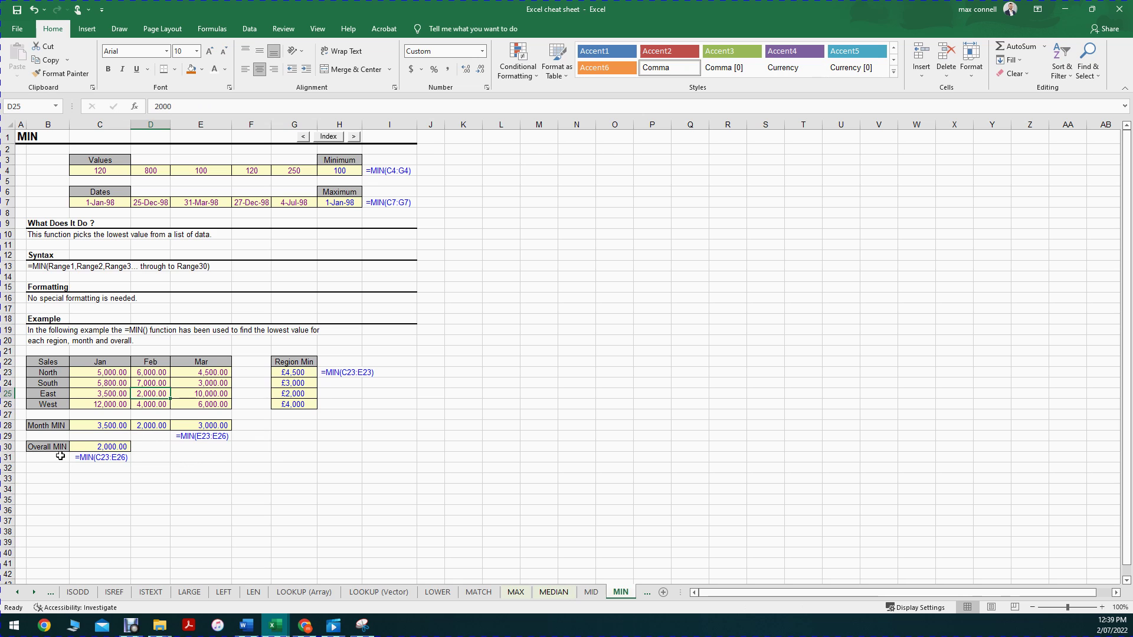
{"action": "left_click", "coordinate": [34, 592]}
{"action": "left_click", "coordinate": [34, 592]}
{"action": "left_click", "coordinate": [34, 592]}
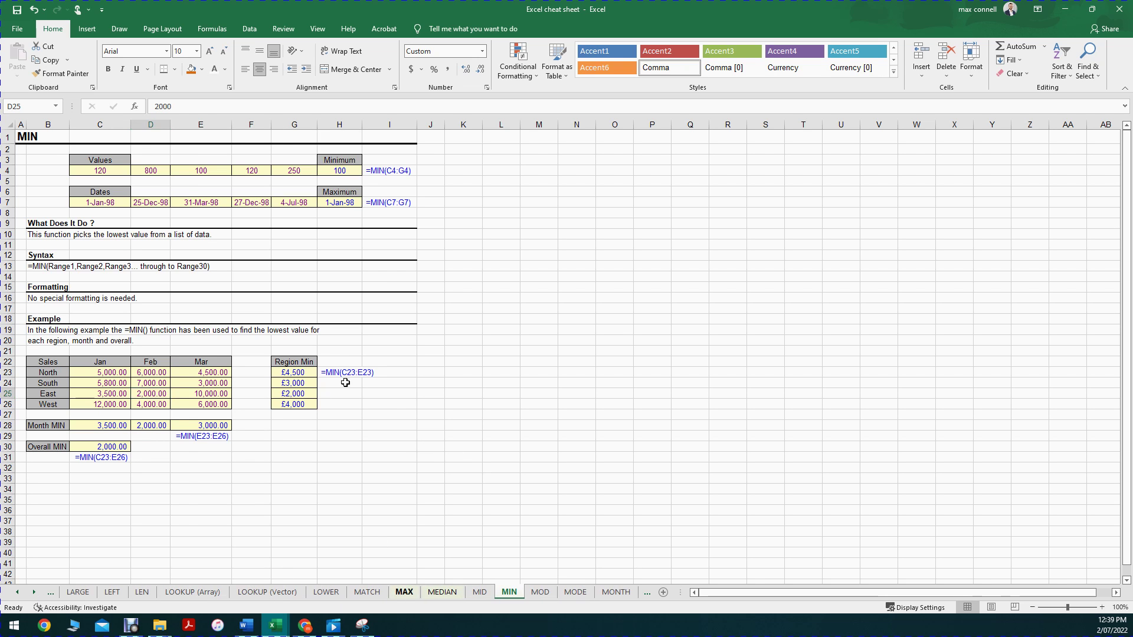
Review the MAX sheet: =MAX(C4:G4) giving 800, the Maximum date, and the £12,000 Overall Max.
{"action": "key", "text": "ctrl+Page_Up"}
{"action": "key", "text": "ctrl+Page_Up"}
{"action": "key", "text": "ctrl+Page_Up"}
{"action": "left_click", "coordinate": [334, 171]}
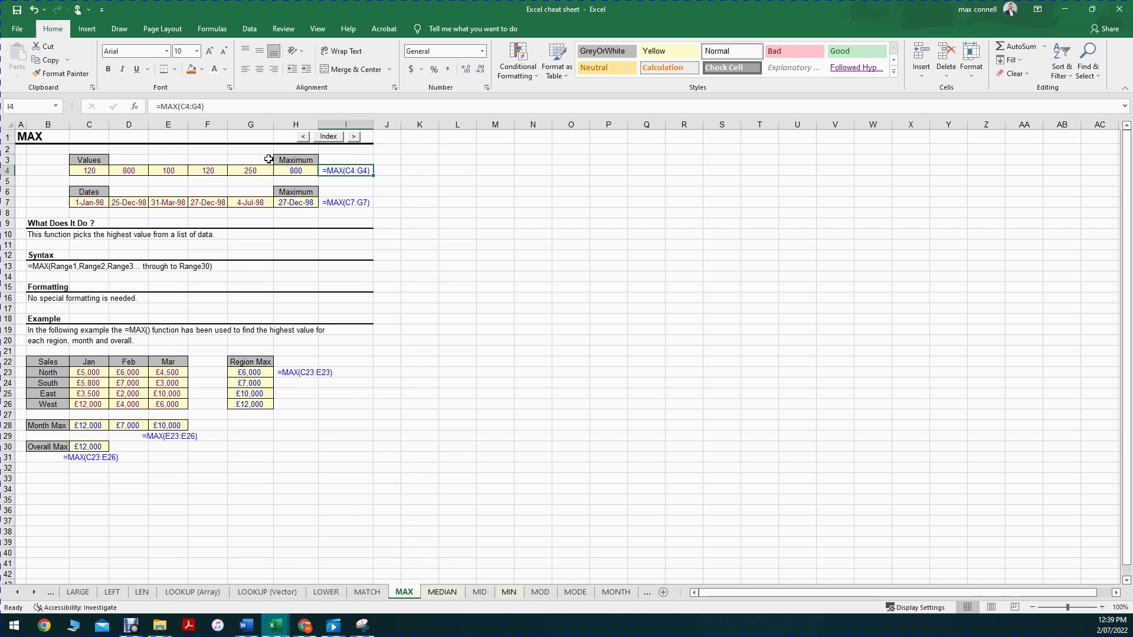
{"action": "left_click_drag", "start_coordinate": [260, 171], "coordinate": [88, 172]}
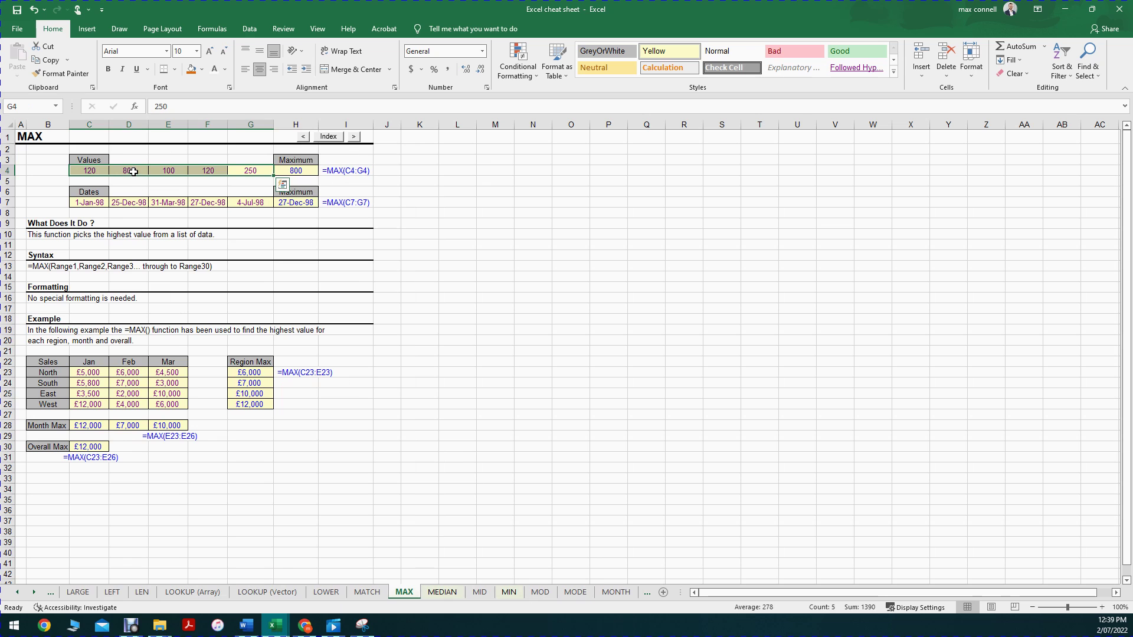
{"action": "left_click", "coordinate": [133, 171]}
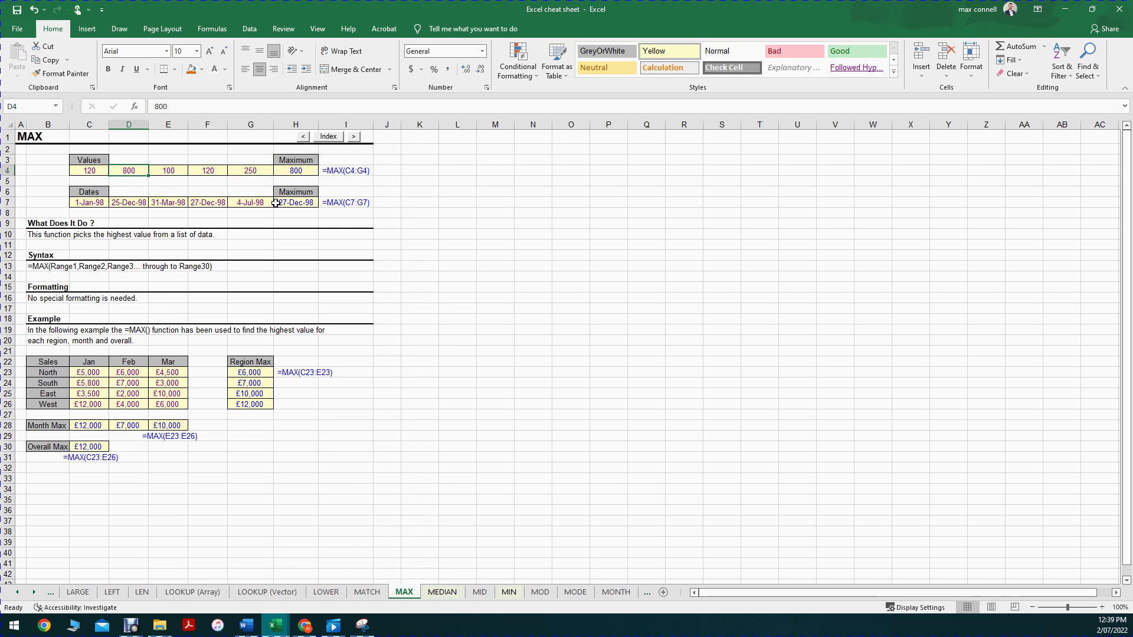
{"action": "left_click", "coordinate": [276, 202]}
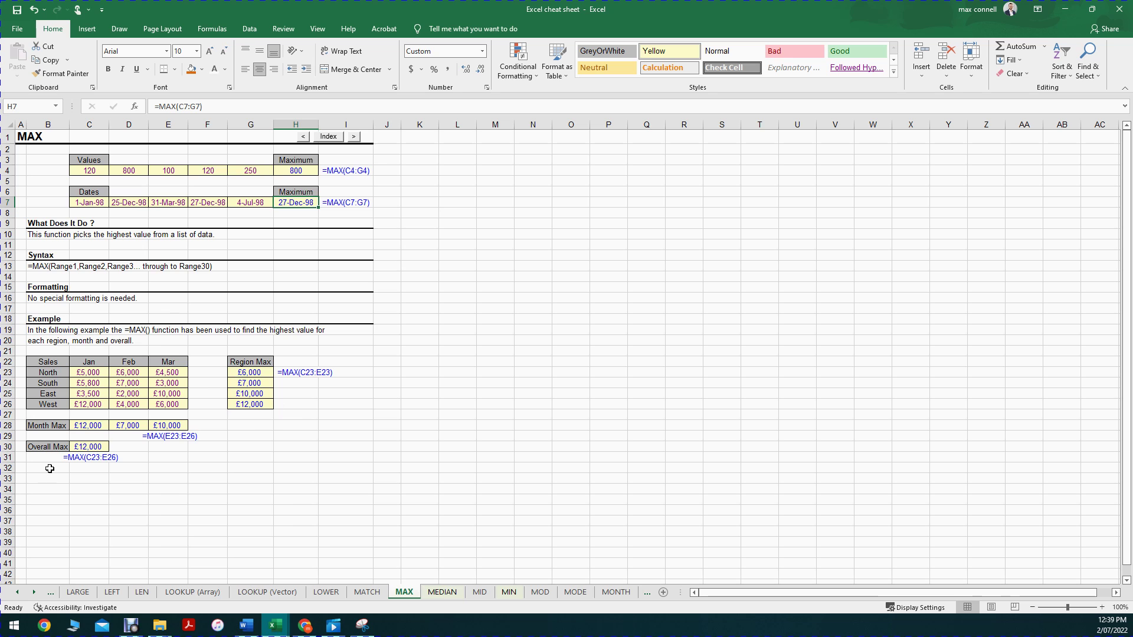
{"action": "left_click", "coordinate": [88, 456]}
{"action": "left_click_drag", "start_coordinate": [84, 378], "coordinate": [183, 407]}
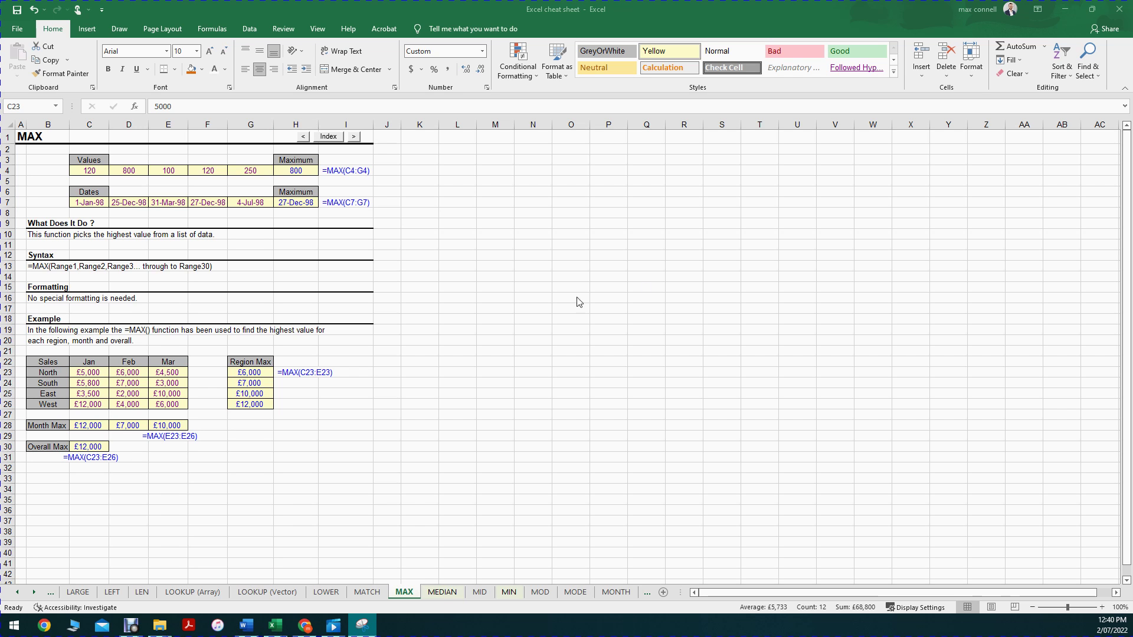
Switch to the ISERROR sheet and inspect the test cells D4 and D5.
{"action": "left_click", "coordinate": [15, 592]}
{"action": "left_click", "coordinate": [14, 593]}
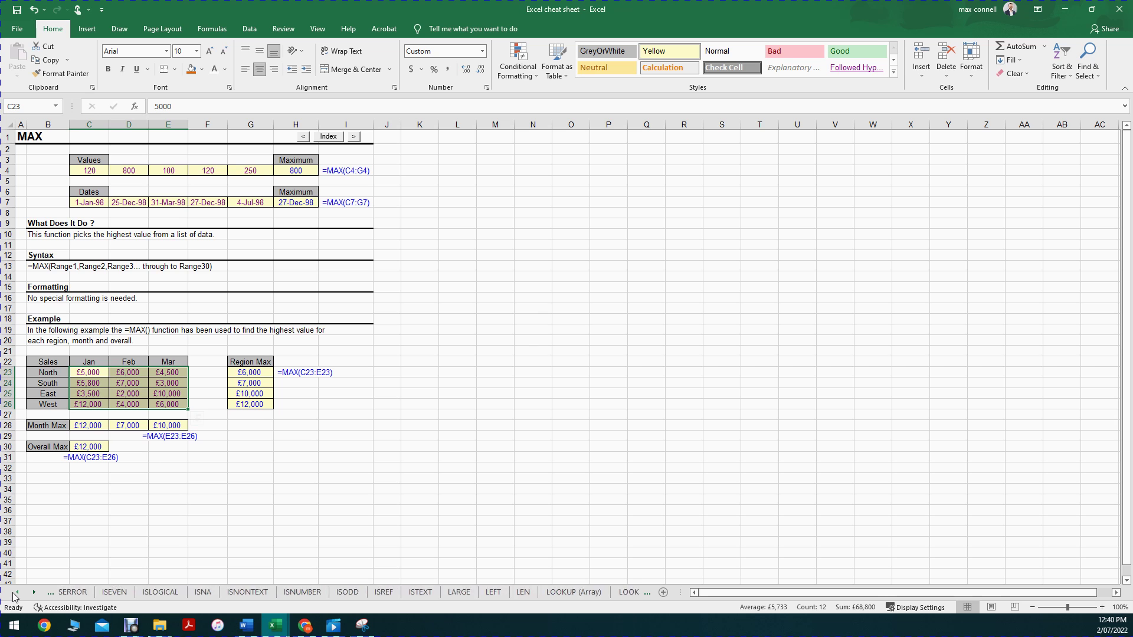
{"action": "left_click", "coordinate": [225, 592]}
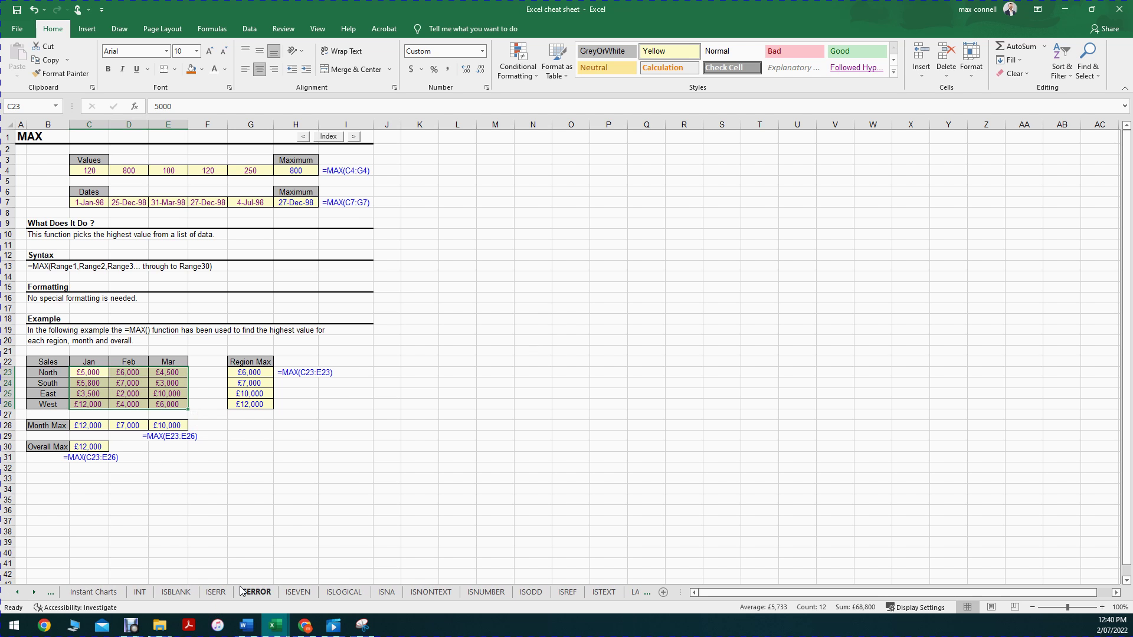
{"action": "left_click", "coordinate": [169, 170]}
{"action": "left_click", "coordinate": [164, 182]}
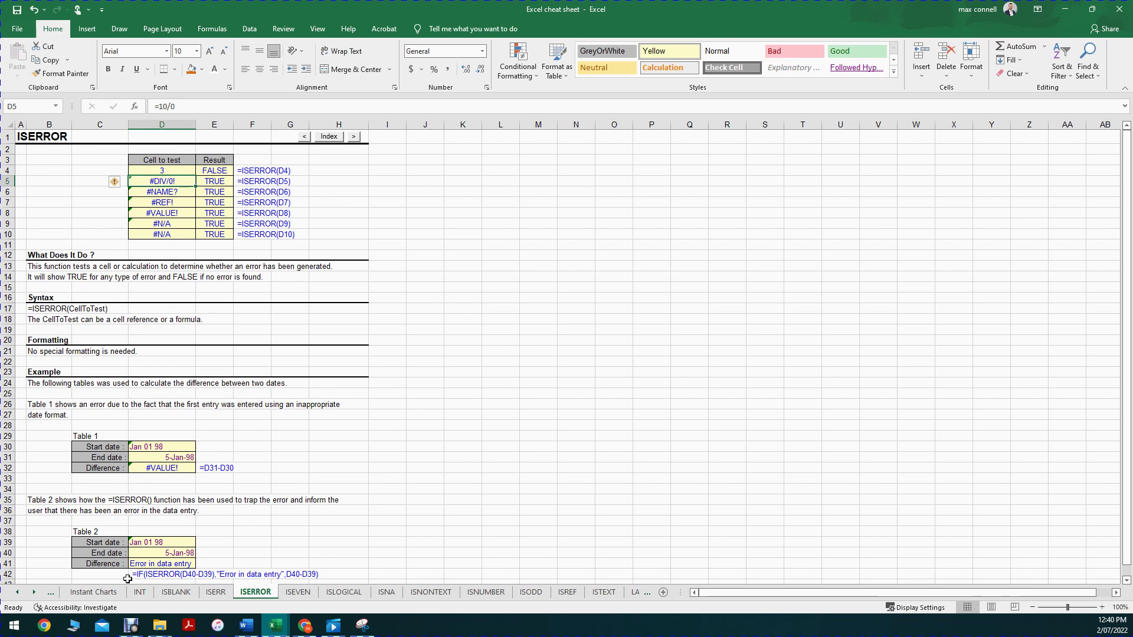
{"action": "left_click", "coordinate": [17, 592]}
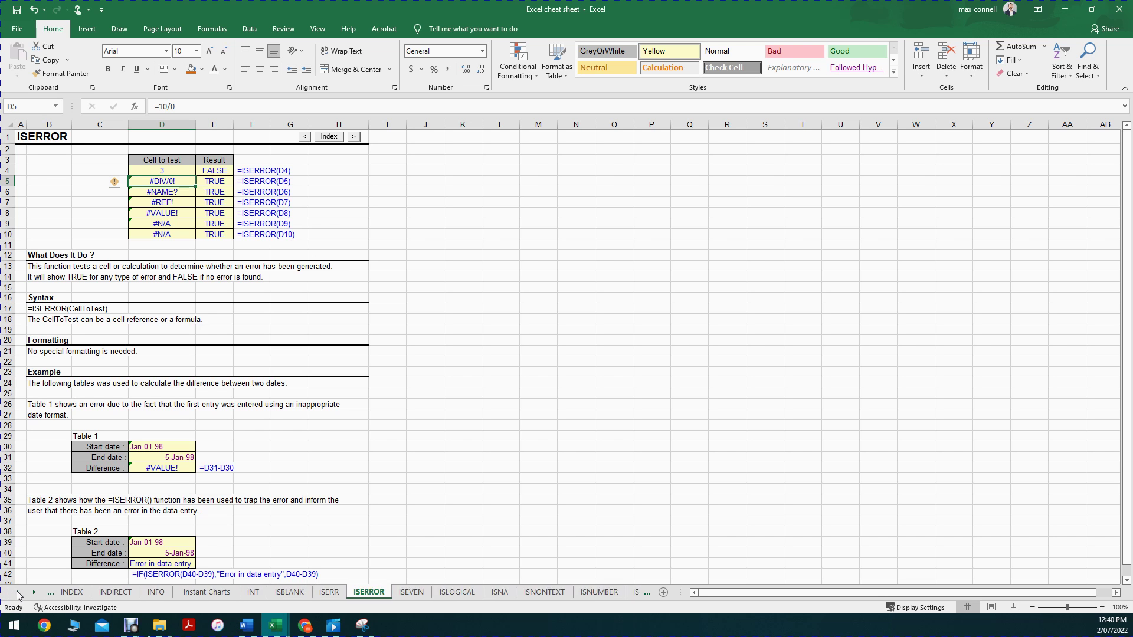
{"action": "left_click_drag", "start_coordinate": [17, 592], "coordinate": [17, 593]}
{"action": "left_click", "coordinate": [356, 179]}
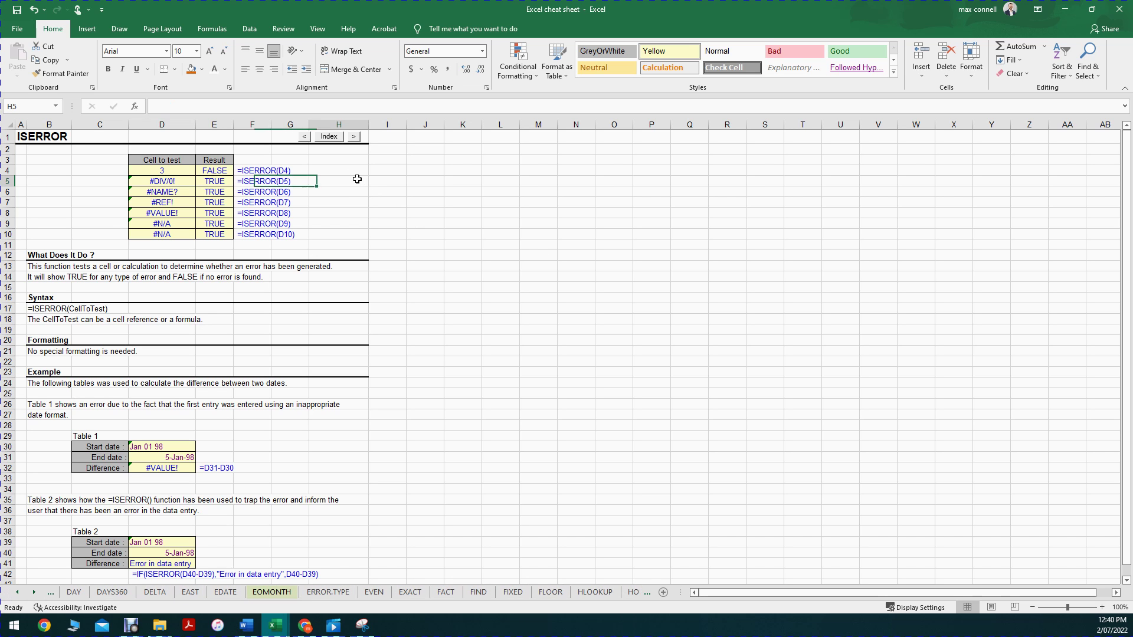
Enter =5/0 in H5 so it shows #DIV/0!
{"action": "type", "text": "=5/0"}
{"action": "key", "text": "Return"}
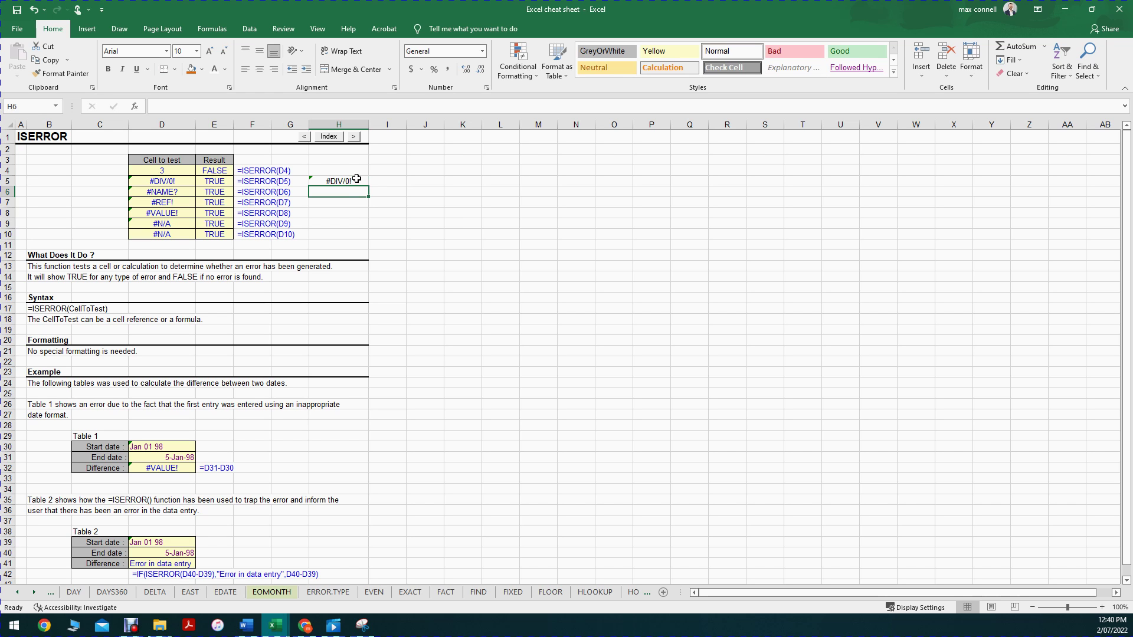
{"action": "left_click", "coordinate": [357, 179]}
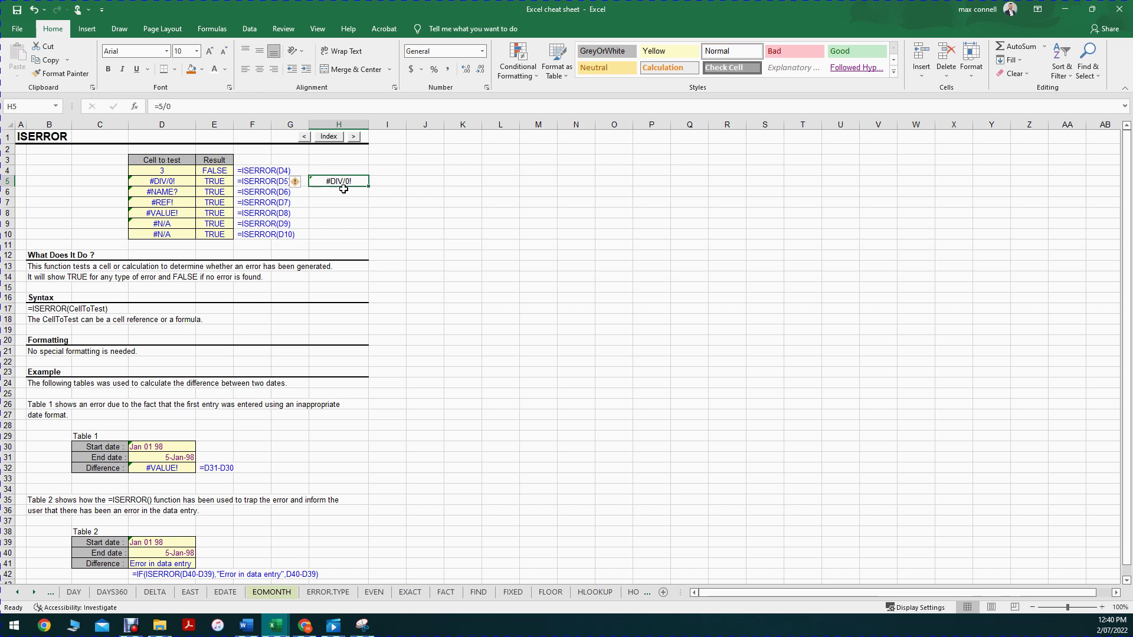
{"action": "left_click", "coordinate": [203, 106]}
{"action": "key", "text": "BackSpace"}
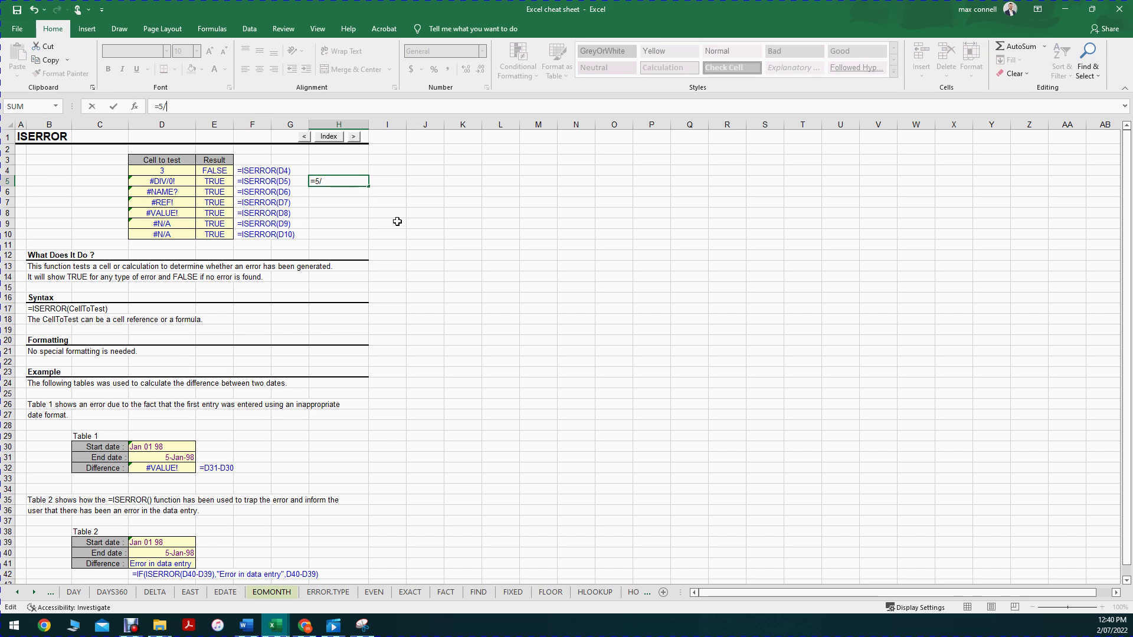
{"action": "key", "text": "Escape"}
Commit D6's =SUM(ALAN) so it shows #NAME?, and inspect D7's =#REF!+10.
{"action": "left_click", "coordinate": [163, 196]}
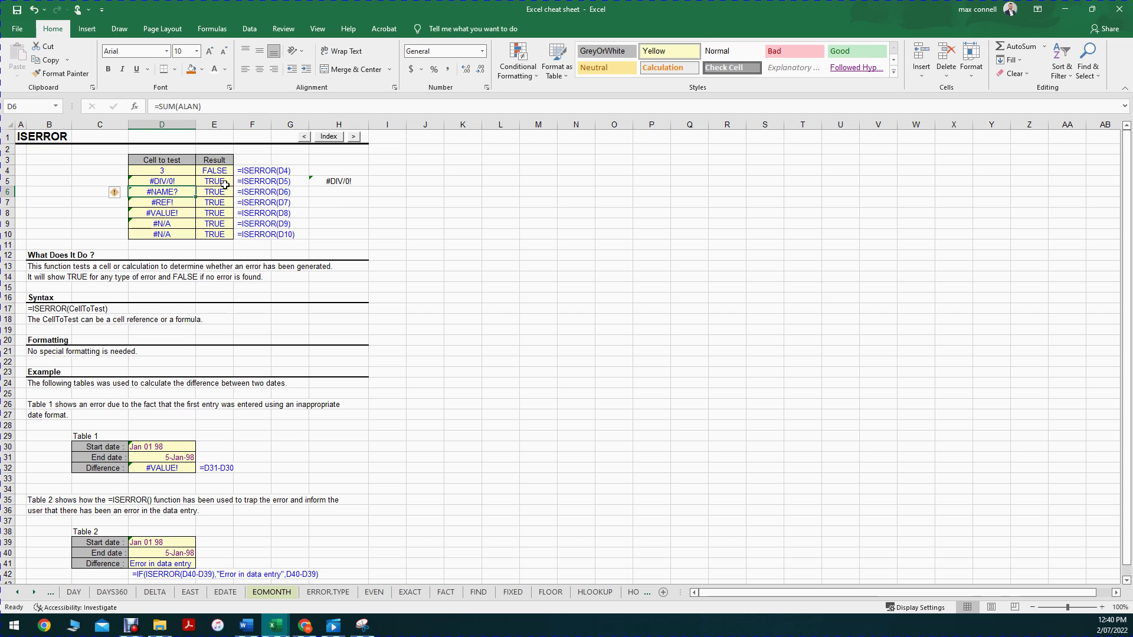
{"action": "double_click", "coordinate": [180, 195]}
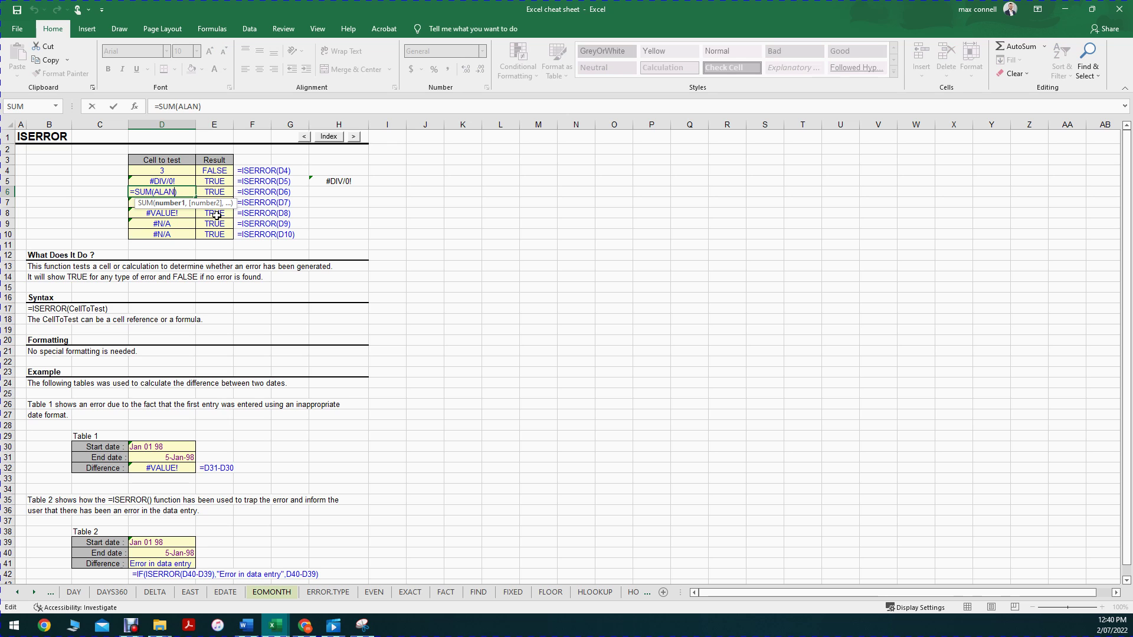
{"action": "key", "text": "Return"}
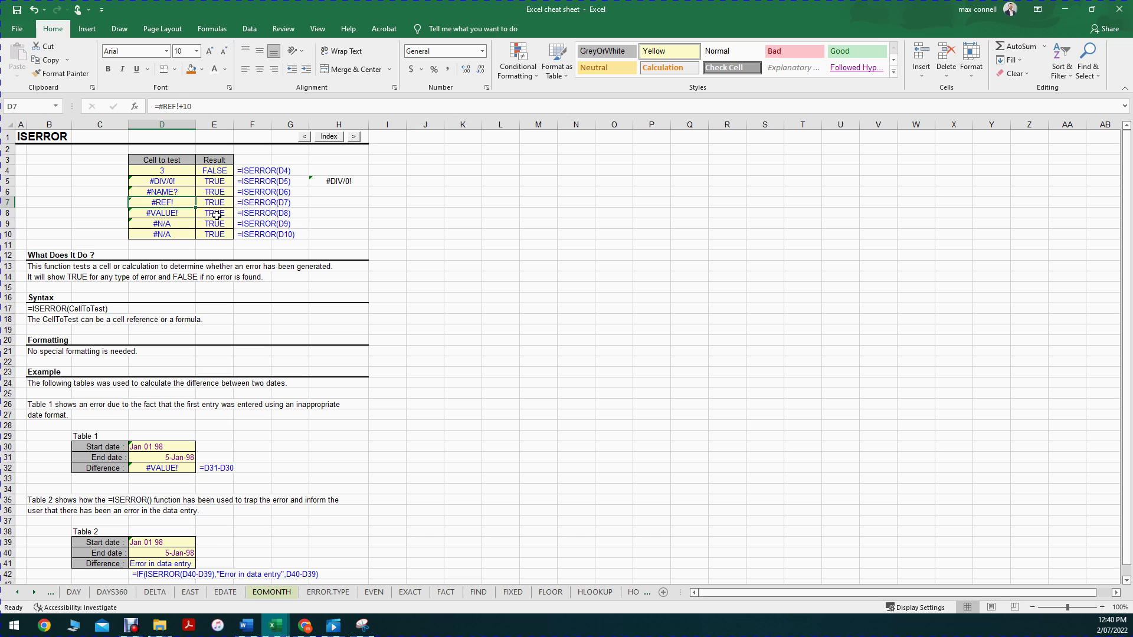
{"action": "double_click", "coordinate": [181, 201]}
{"action": "key", "text": "Escape"}
{"action": "left_click", "coordinate": [257, 26]}
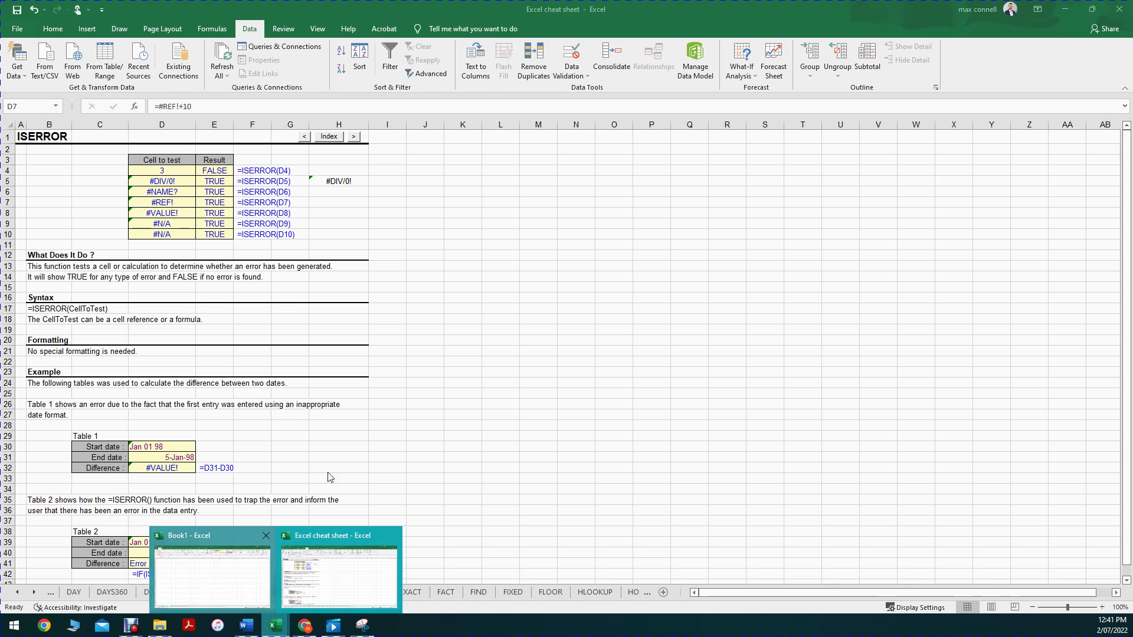
In Book1, fill G9:L20 with 123 using Ctrl+Enter, then select J16.
{"action": "mouse_move", "coordinate": [274, 625]}
{"action": "left_click", "coordinate": [203, 580]}
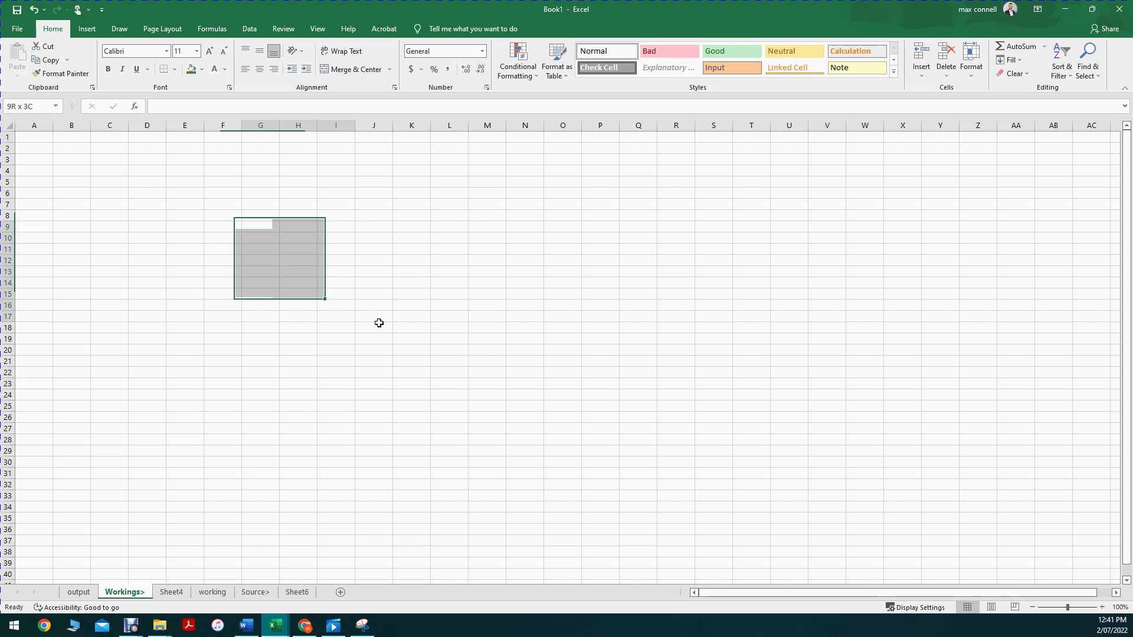
{"action": "left_click_drag", "start_coordinate": [379, 322], "coordinate": [442, 349]}
{"action": "type", "text": "123"}
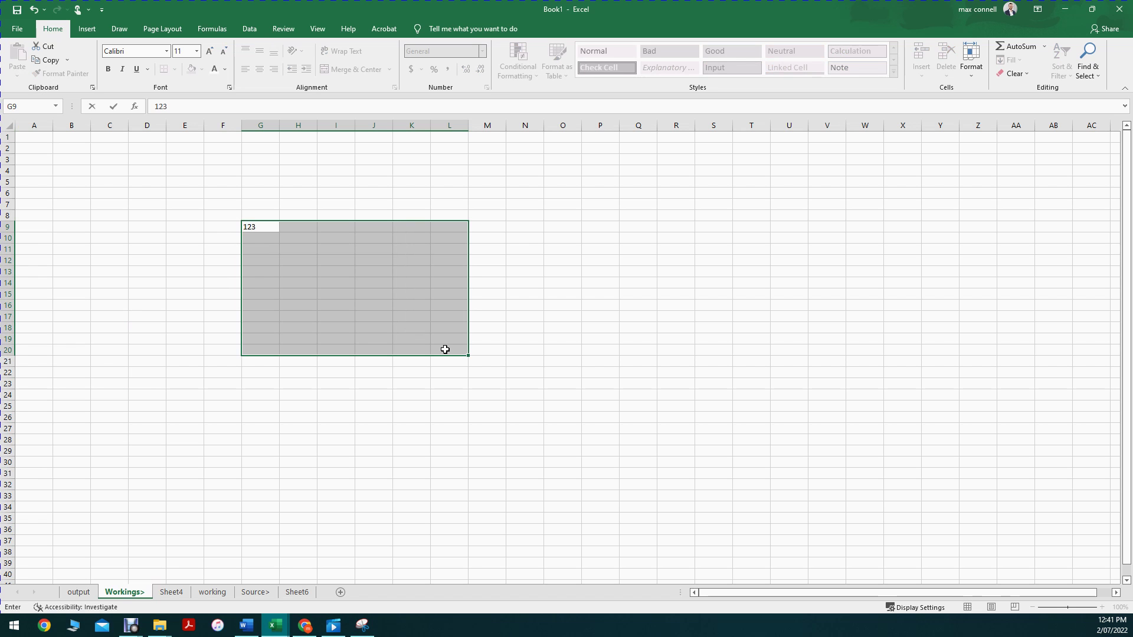
{"action": "key", "text": "ctrl+Return"}
{"action": "left_click", "coordinate": [449, 372]}
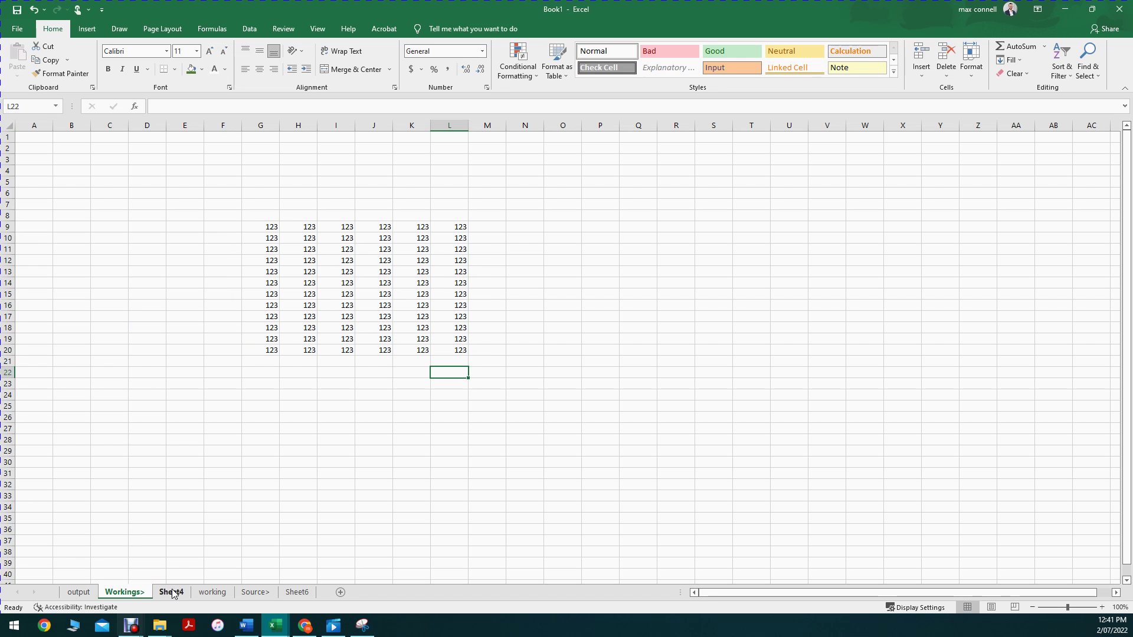
{"action": "left_click", "coordinate": [360, 307]}
Link J16 to D30 on the cheat sheet's ISERROR sheet, showing Jan 01 98.
{"action": "type", "text": "="}
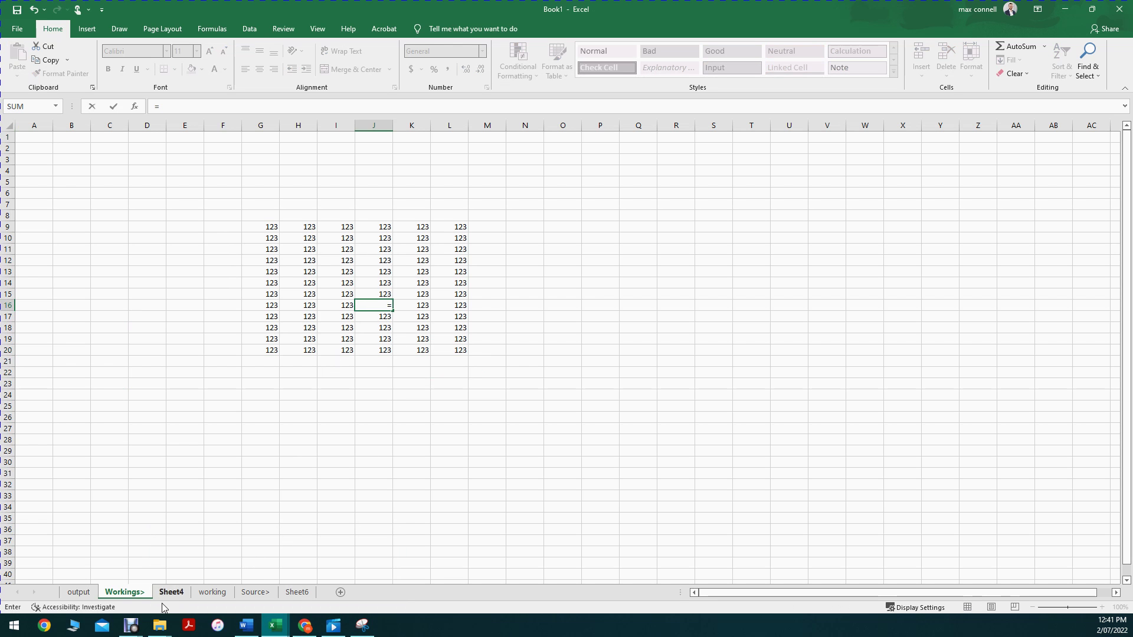
{"action": "mouse_move", "coordinate": [274, 624]}
{"action": "left_click", "coordinate": [283, 576]}
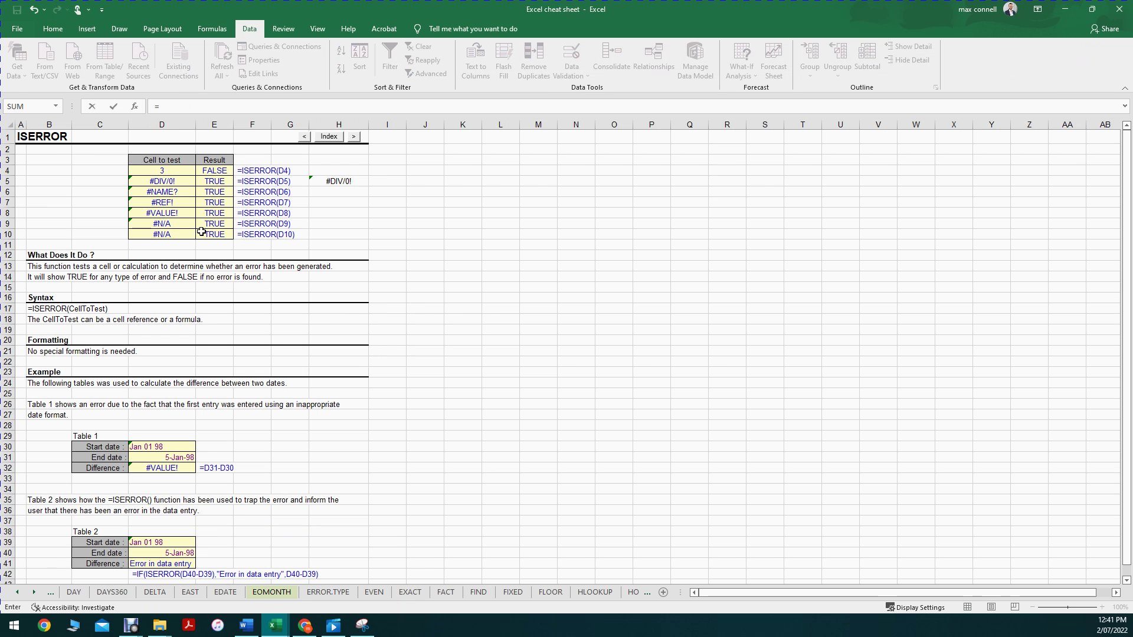
{"action": "left_click", "coordinate": [183, 447]}
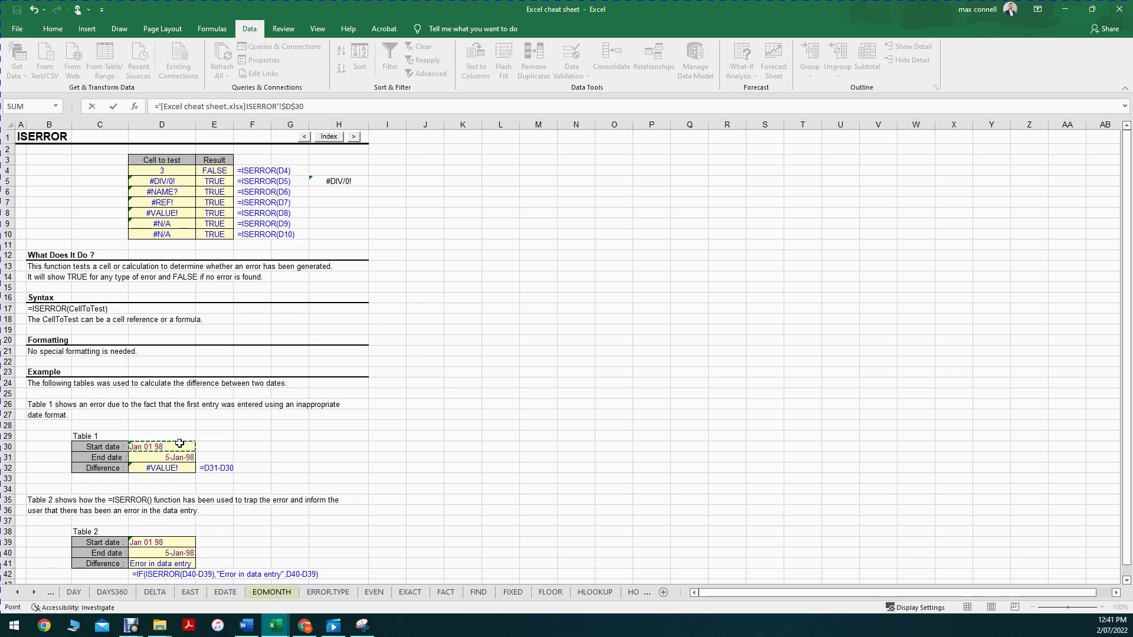
{"action": "key", "text": "Return"}
Examine the workbook, sheet and $D$30 parts of J16's external reference formula.
{"action": "left_click", "coordinate": [382, 479]}
{"action": "left_click", "coordinate": [383, 306]}
{"action": "left_click_drag", "start_coordinate": [163, 107], "coordinate": [242, 107]}
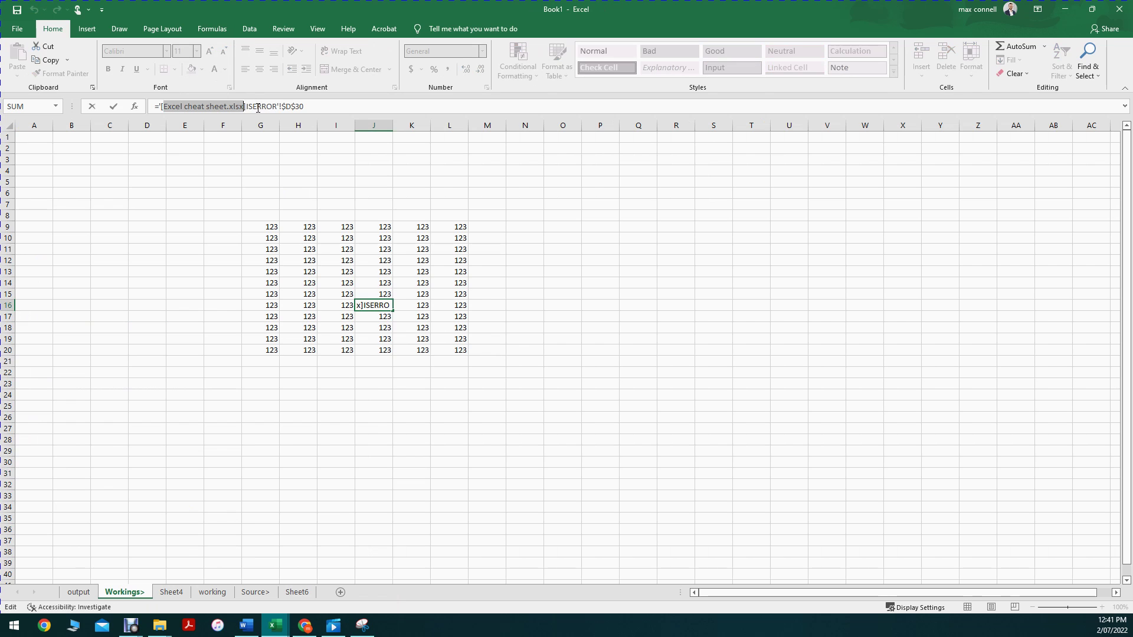
{"action": "left_click", "coordinate": [256, 107]}
{"action": "left_click", "coordinate": [299, 107]}
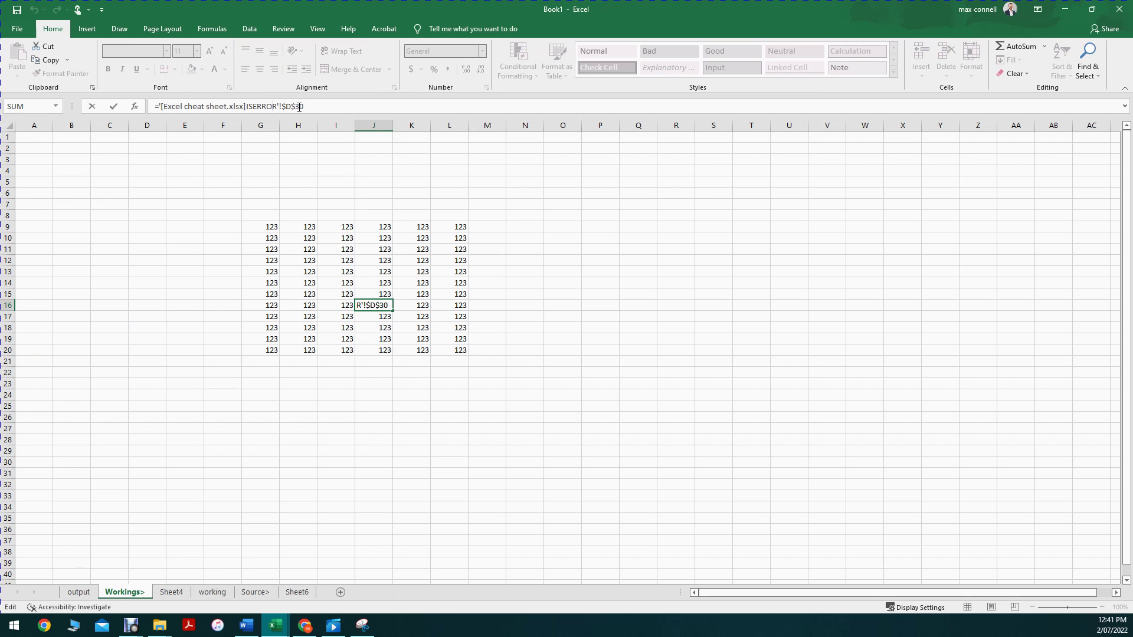
{"action": "key", "text": "Escape"}
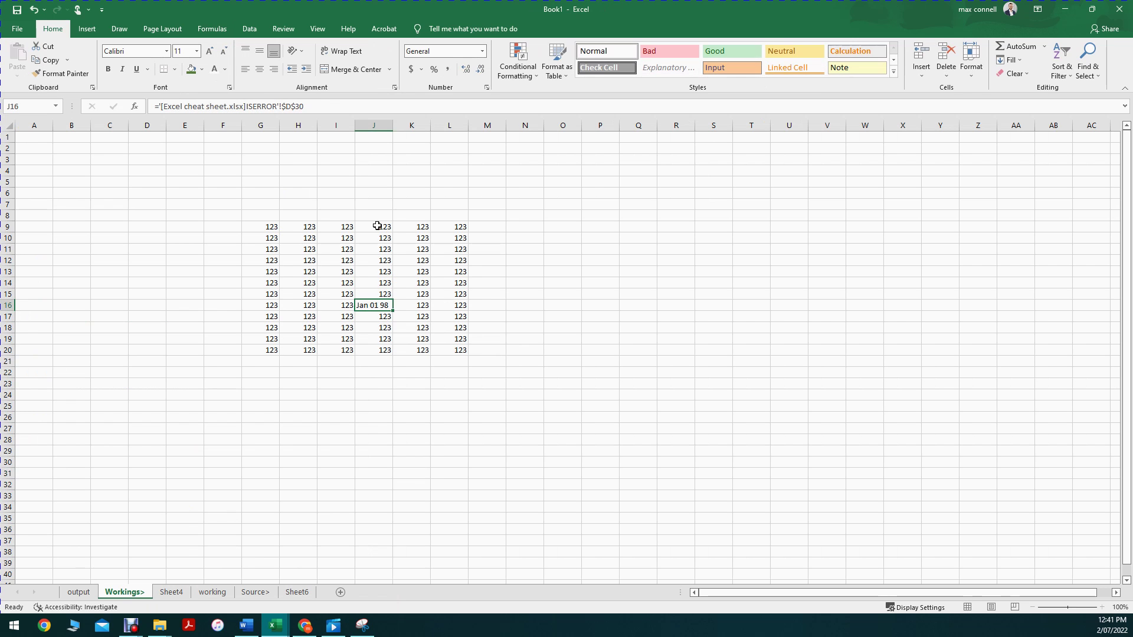
{"action": "left_click", "coordinate": [249, 31]}
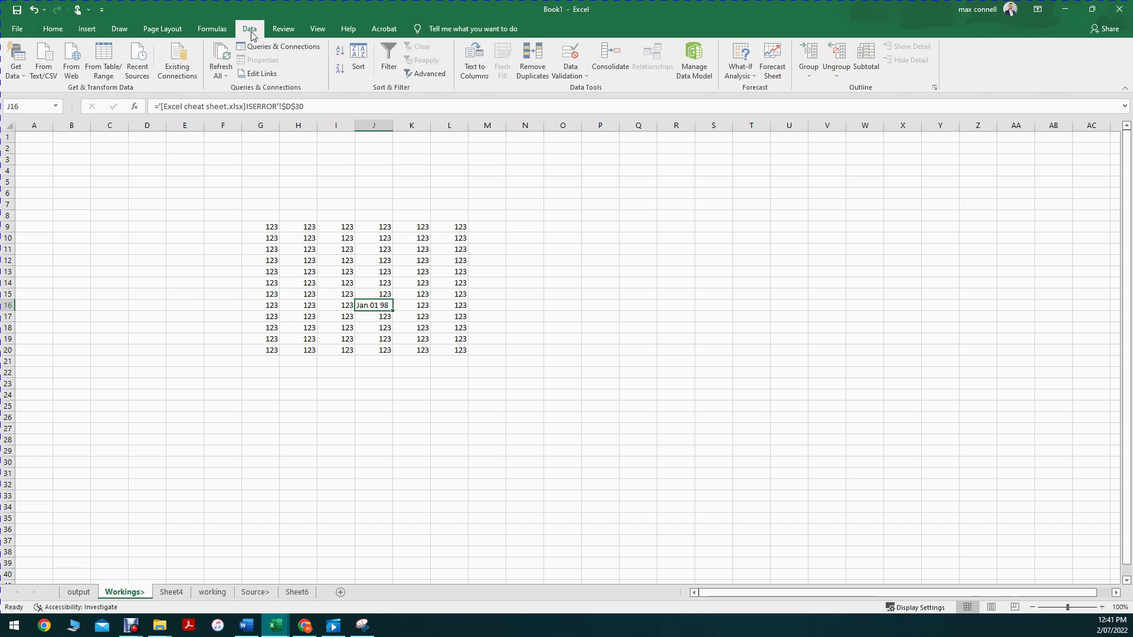
Break the Edit Links connection to Excel cheat sheet.xlsx, leaving J16 as the value Jan 01 98.
{"action": "left_click", "coordinate": [259, 74]}
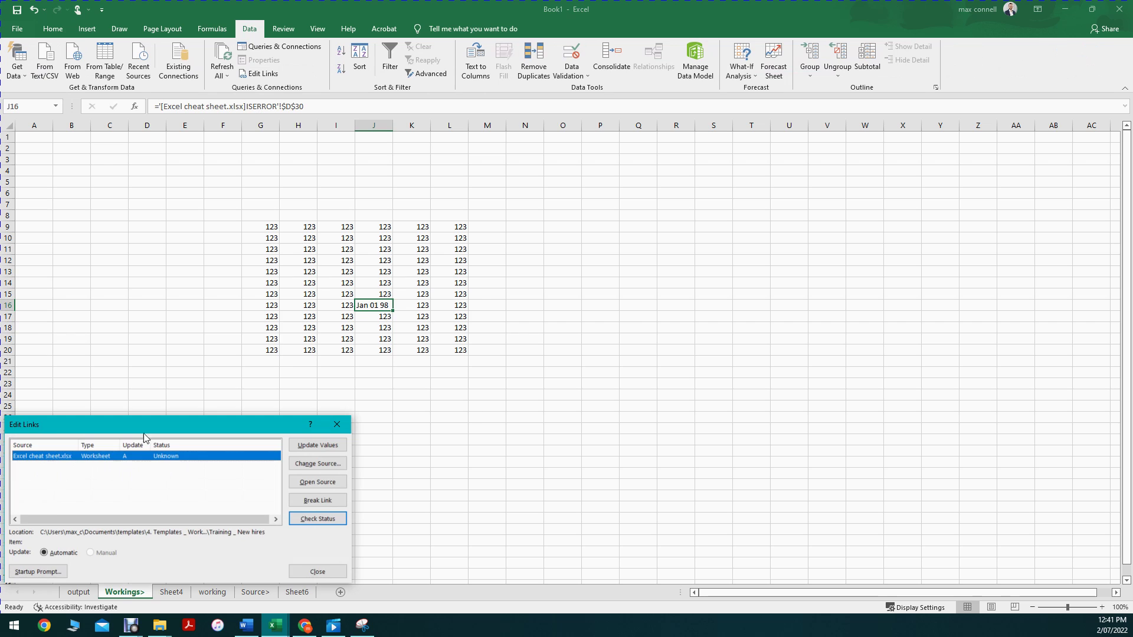
{"action": "key", "text": "Escape"}
{"action": "left_click", "coordinate": [682, 350]}
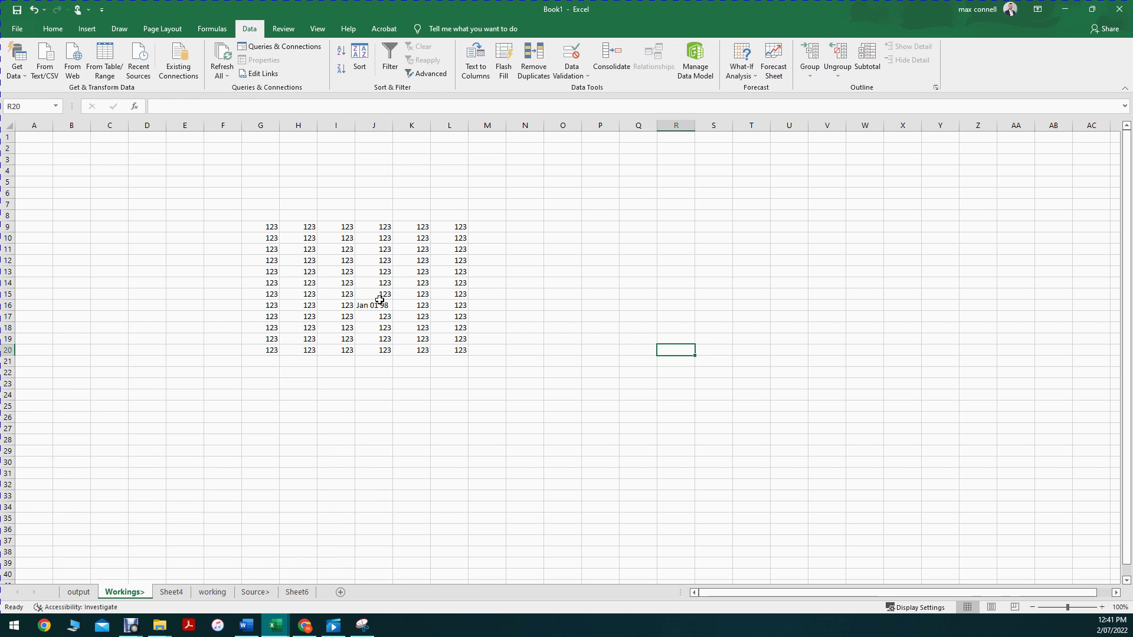
{"action": "left_click", "coordinate": [379, 302]}
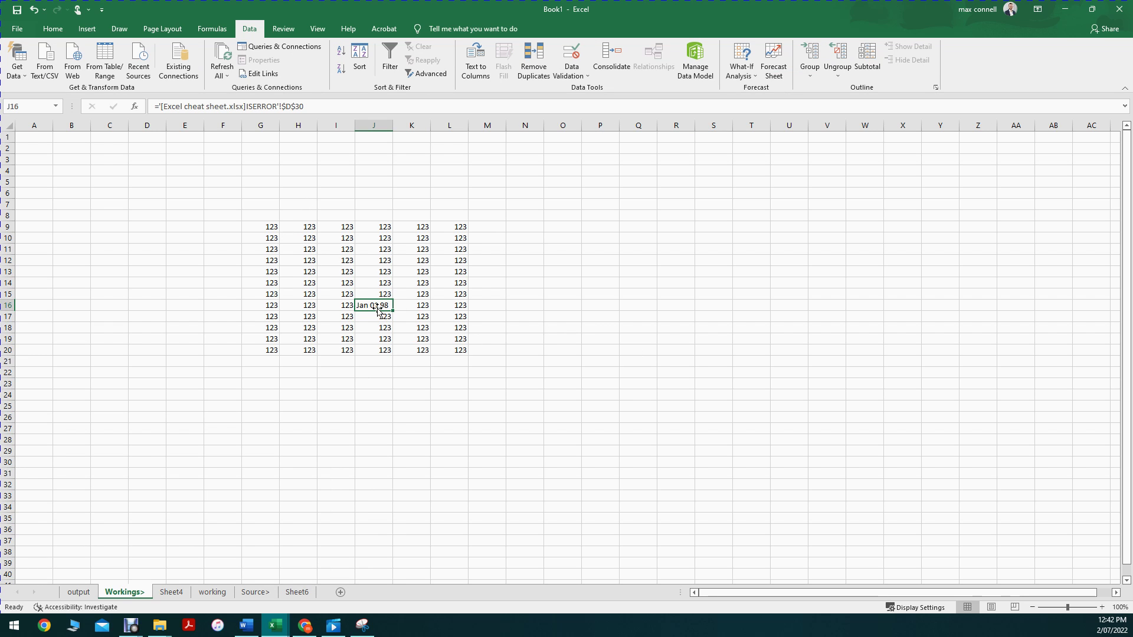
{"action": "left_click", "coordinate": [271, 75]}
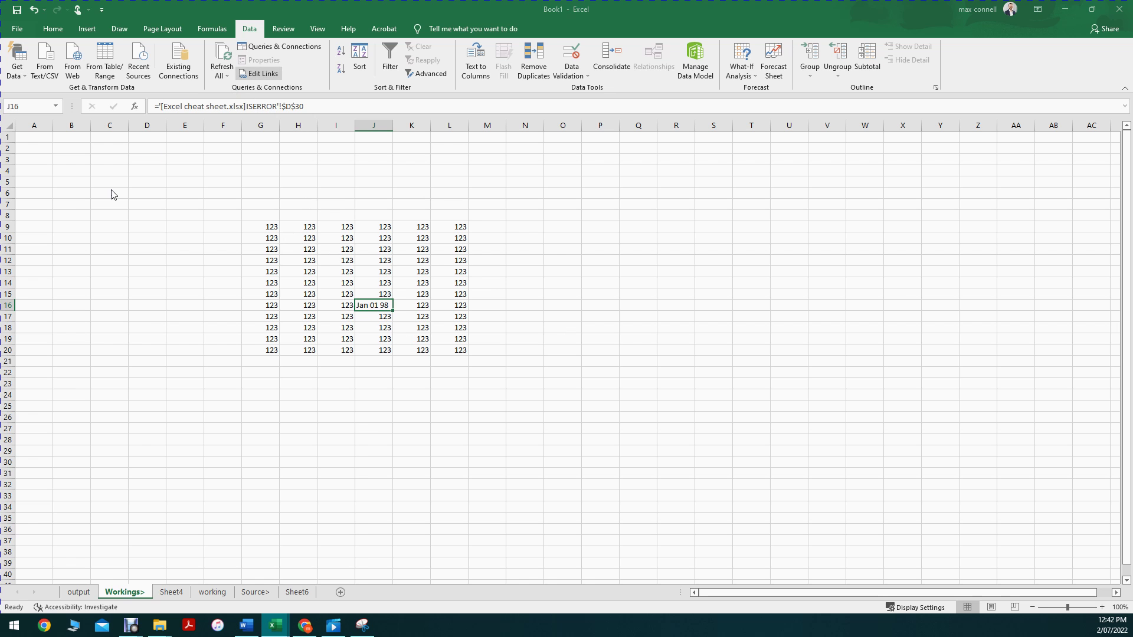
{"action": "left_click", "coordinate": [317, 500]}
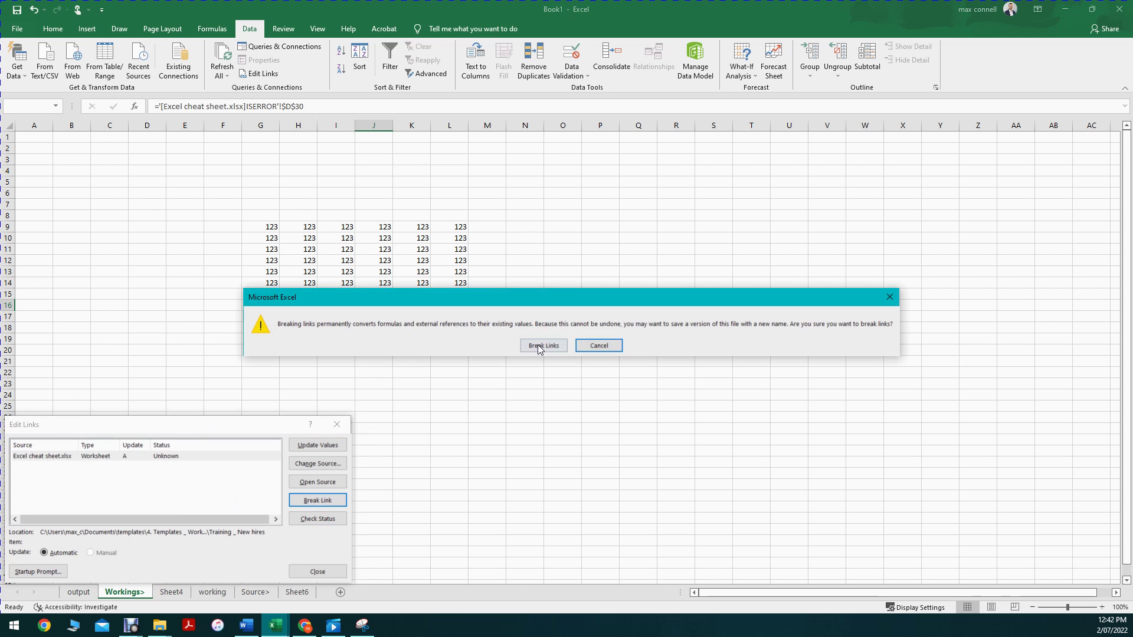
{"action": "left_click", "coordinate": [540, 346]}
{"action": "left_click", "coordinate": [337, 424]}
Close Book1 without saving, then open D8's =SUM("ALAN") formula on the ISERROR sheet.
{"action": "left_click", "coordinate": [381, 328]}
{"action": "left_click", "coordinate": [384, 306]}
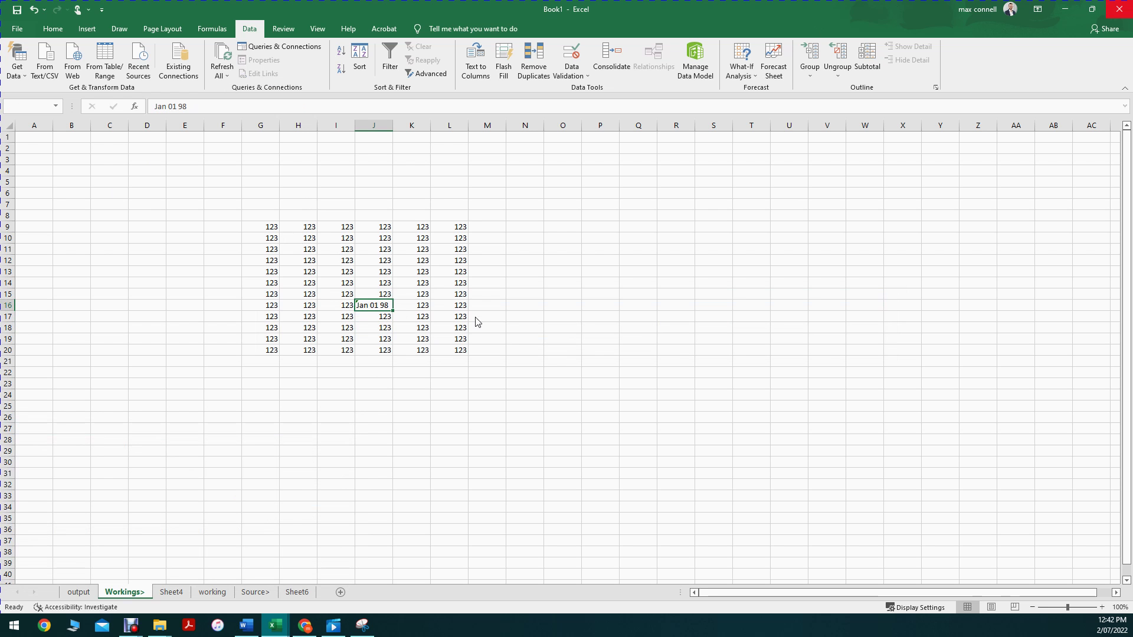
{"action": "left_click", "coordinate": [1119, 9]}
{"action": "left_click", "coordinate": [616, 380]}
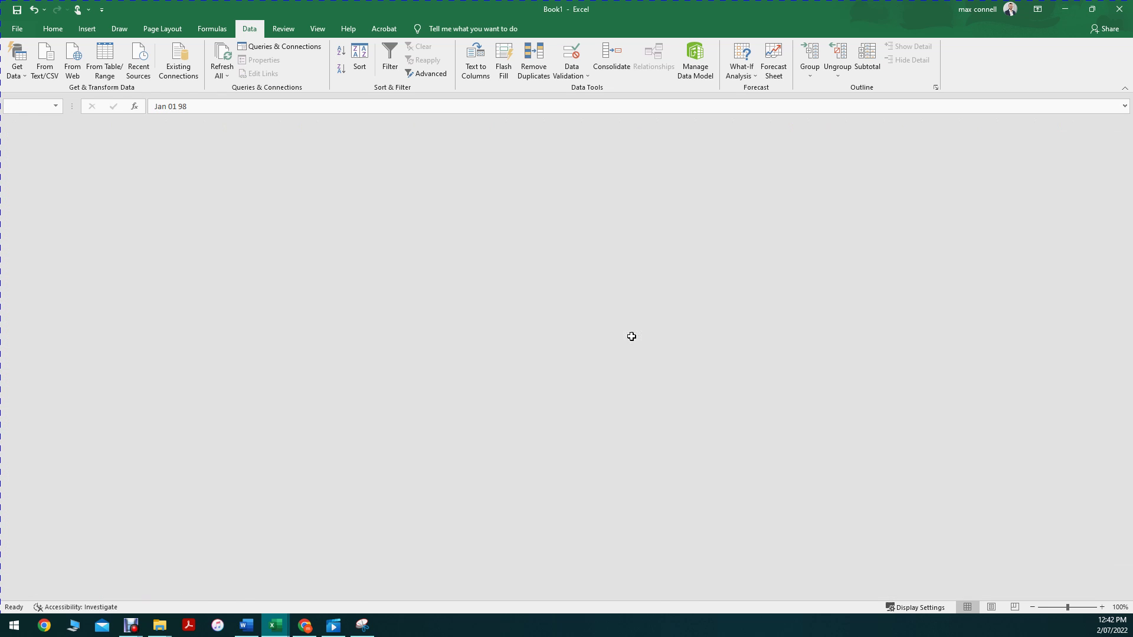
{"action": "left_click", "coordinate": [162, 215]}
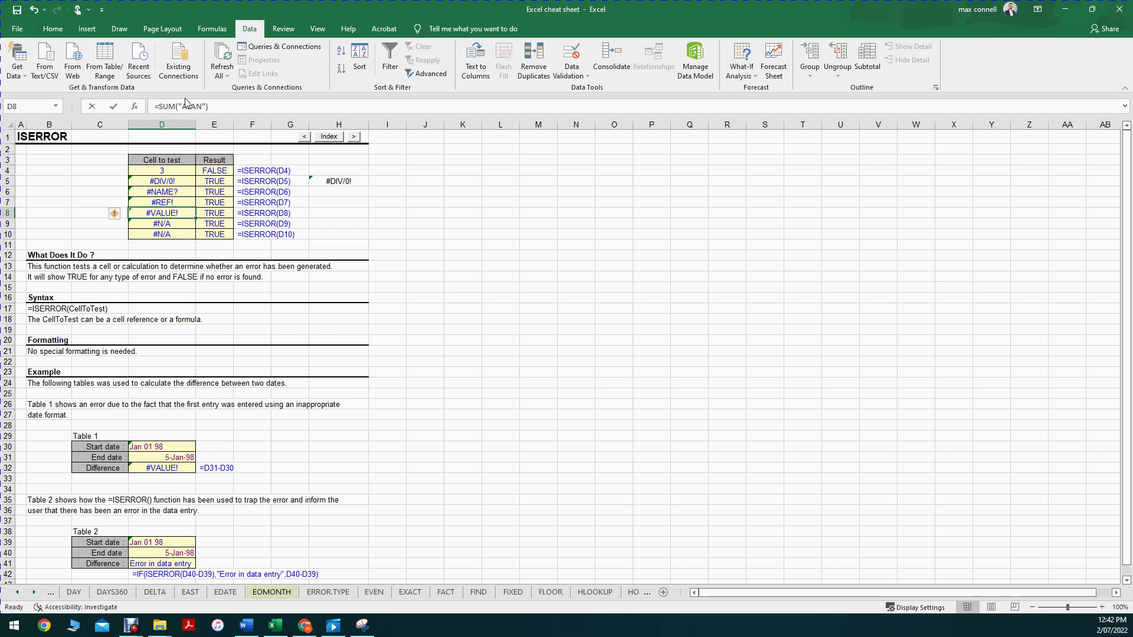
{"action": "left_click", "coordinate": [214, 107]}
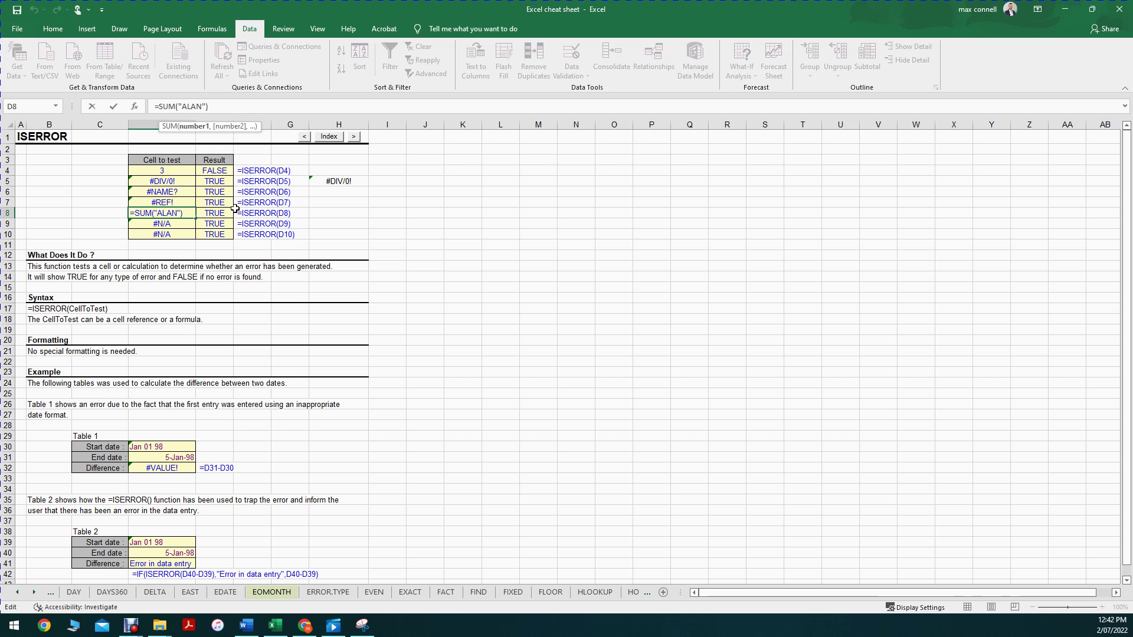
{"action": "key", "text": "Return"}
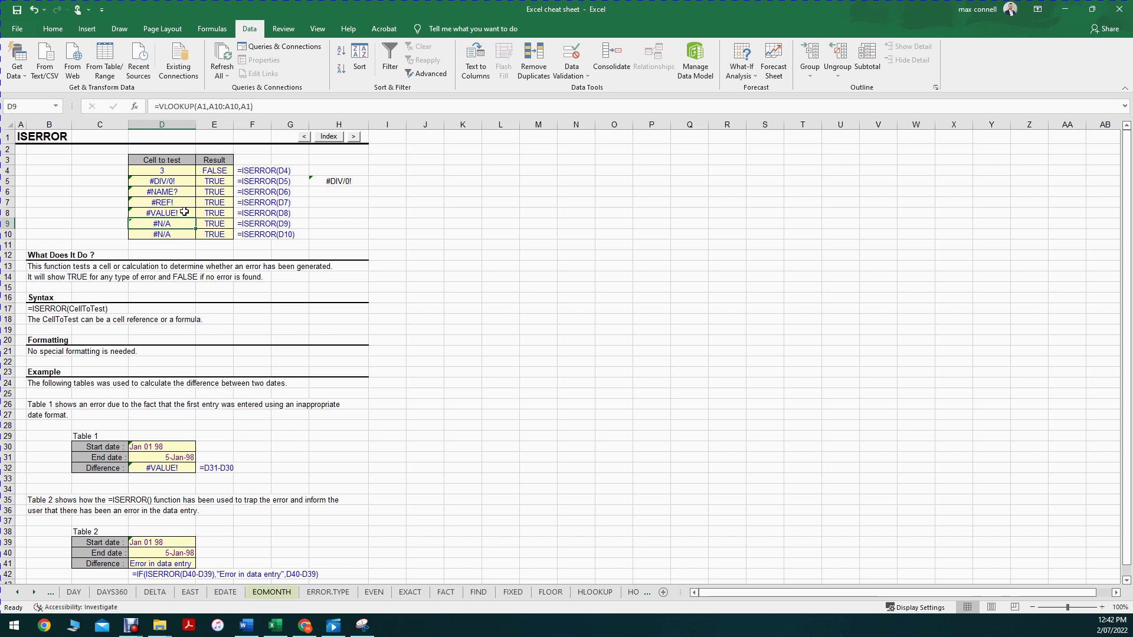
{"action": "double_click", "coordinate": [182, 222]}
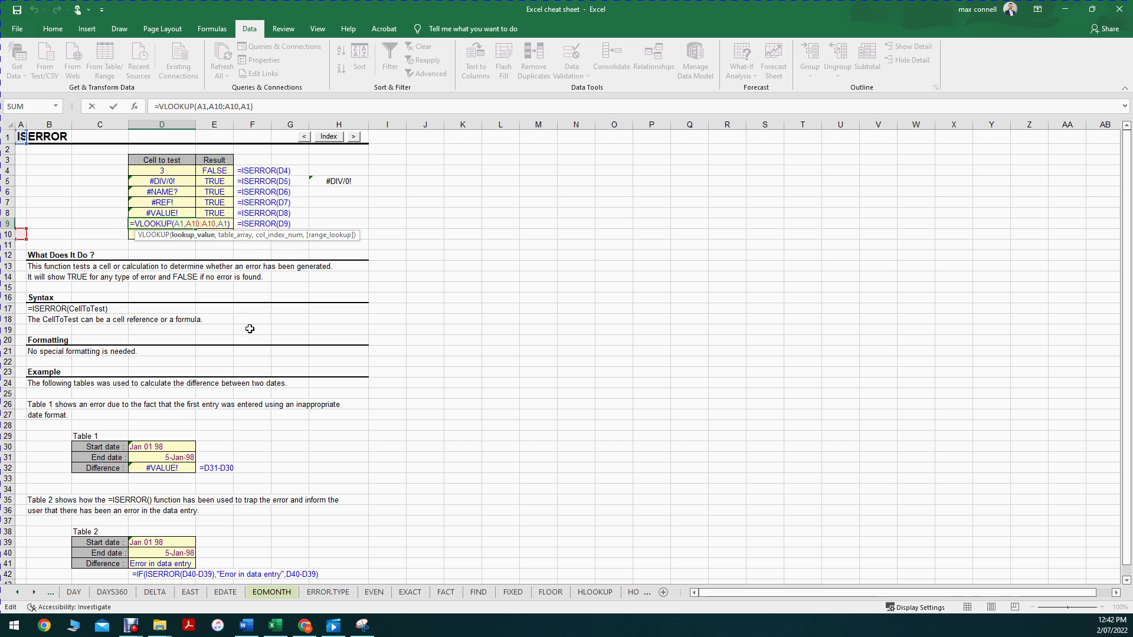
{"action": "key", "text": "Return"}
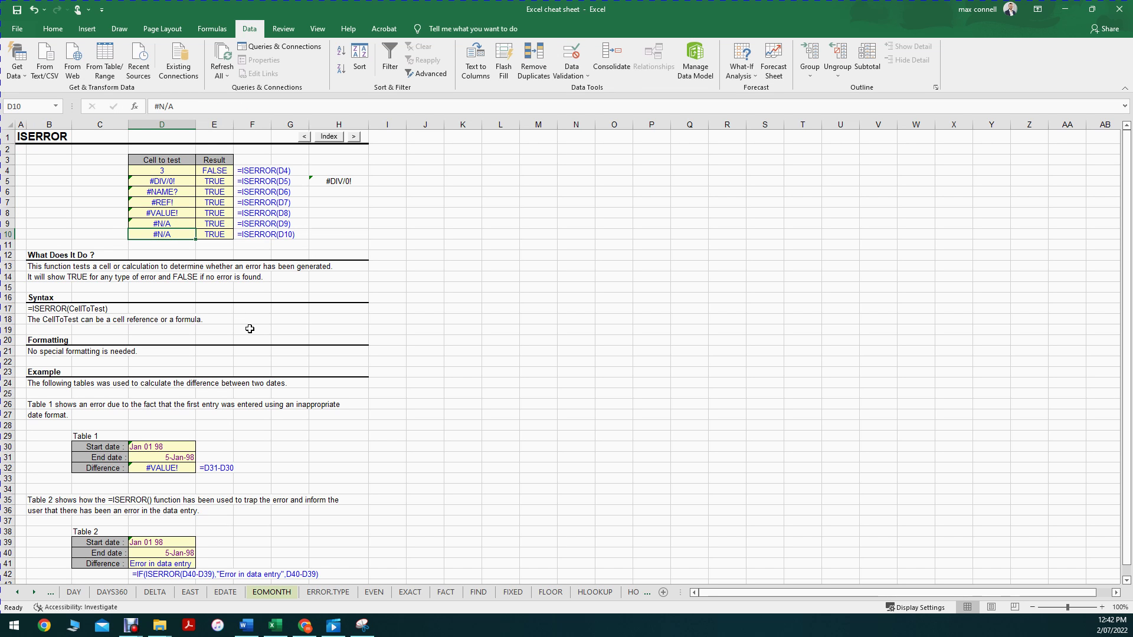
{"action": "double_click", "coordinate": [150, 221]}
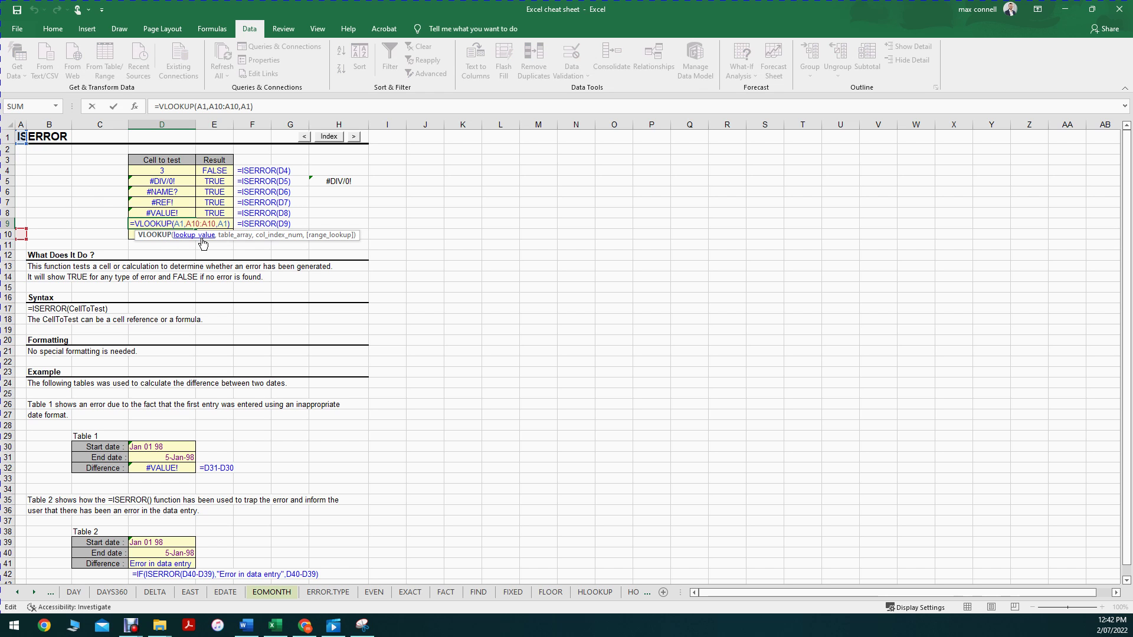
{"action": "left_click", "coordinate": [233, 234]}
{"action": "left_click", "coordinate": [277, 234]}
{"action": "left_click", "coordinate": [224, 235]}
{"action": "left_click", "coordinate": [207, 236]}
{"action": "left_click", "coordinate": [234, 236]}
{"action": "left_click", "coordinate": [283, 236]}
{"action": "left_click", "coordinate": [463, 263]}
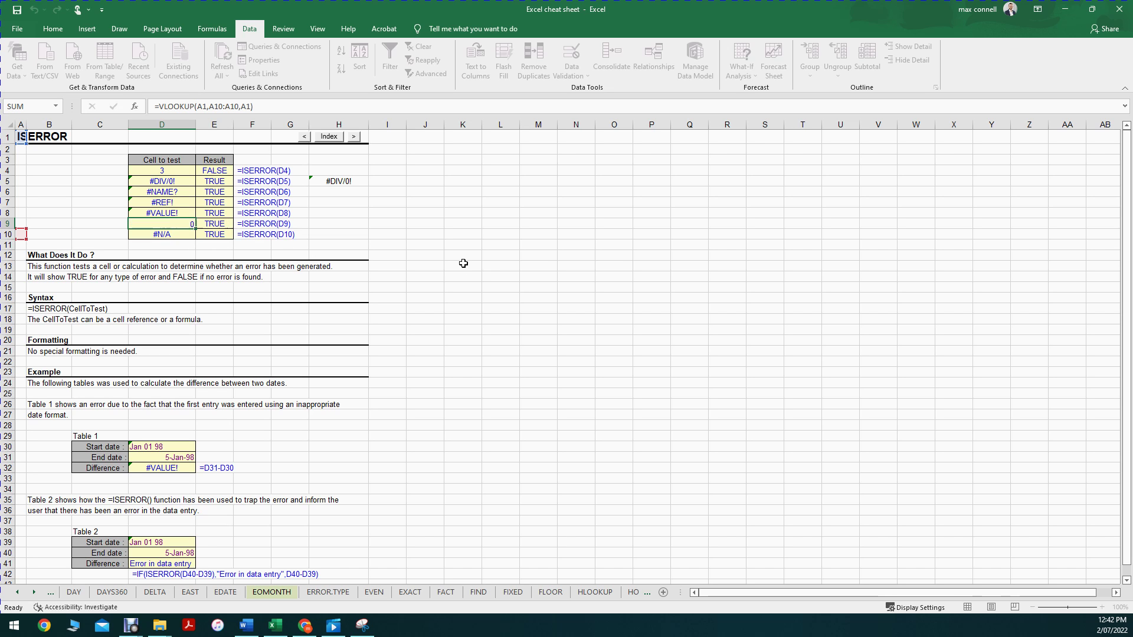
{"action": "left_click", "coordinate": [178, 223]}
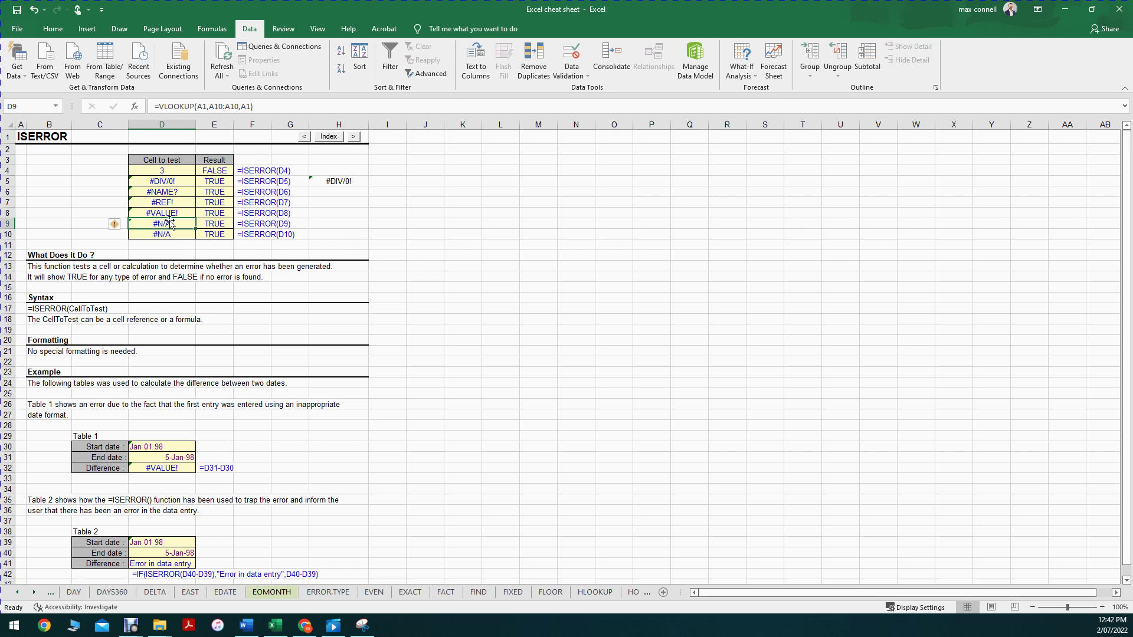
{"action": "left_click_drag", "start_coordinate": [14, 592], "coordinate": [15, 594]}
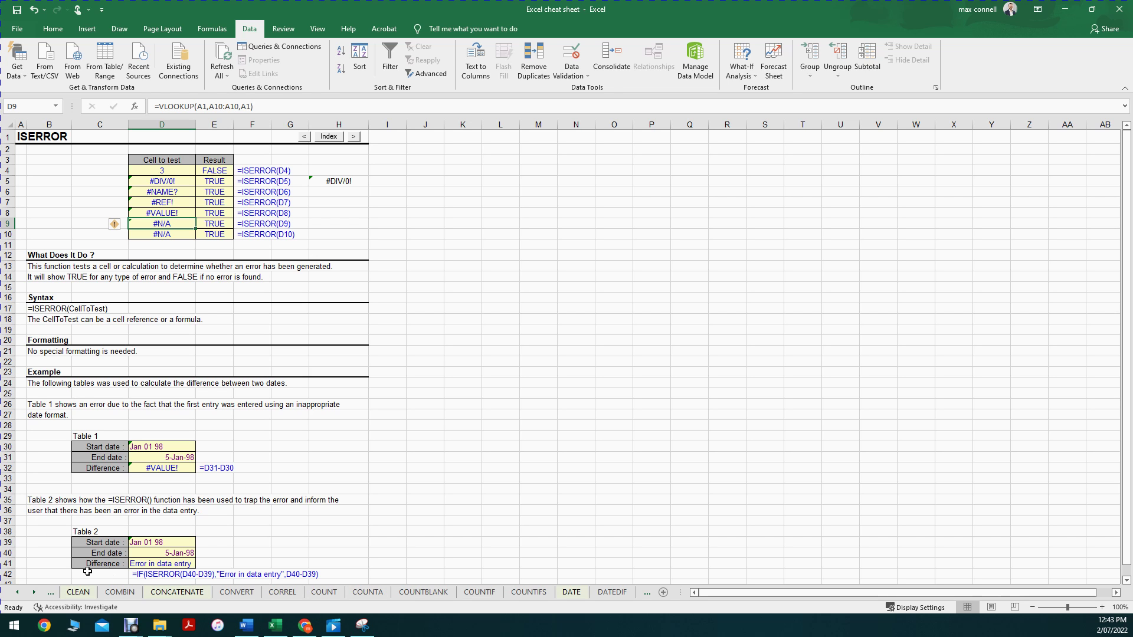
Scroll the sheet tabs, dismiss the What-If Analysis menu, and go via ADDRESS to AND.
{"action": "left_click", "coordinate": [15, 593]}
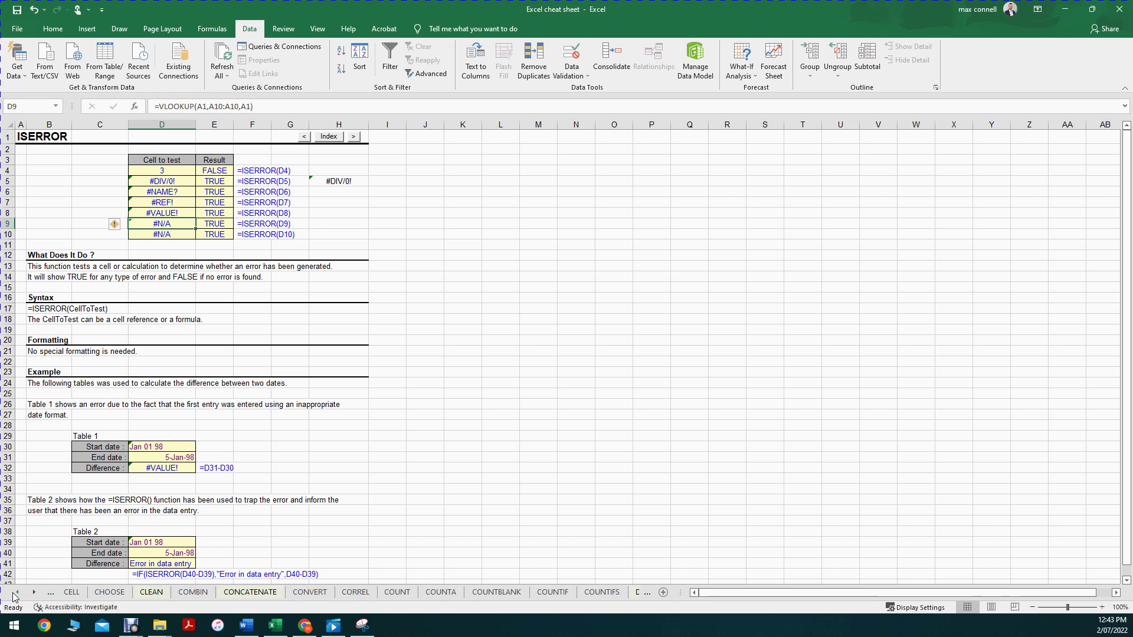
{"action": "left_click", "coordinate": [16, 594]}
{"action": "left_click", "coordinate": [16, 593]}
{"action": "left_click", "coordinate": [15, 594]}
{"action": "left_click", "coordinate": [16, 594]}
{"action": "left_click", "coordinate": [16, 593]}
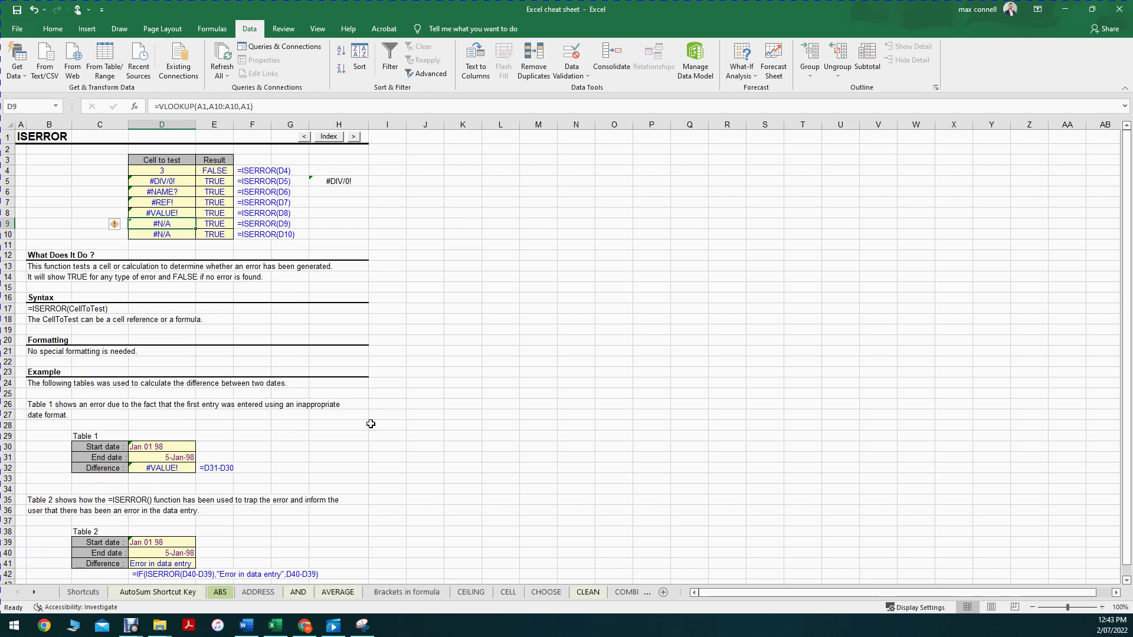
{"action": "left_click", "coordinate": [742, 74]}
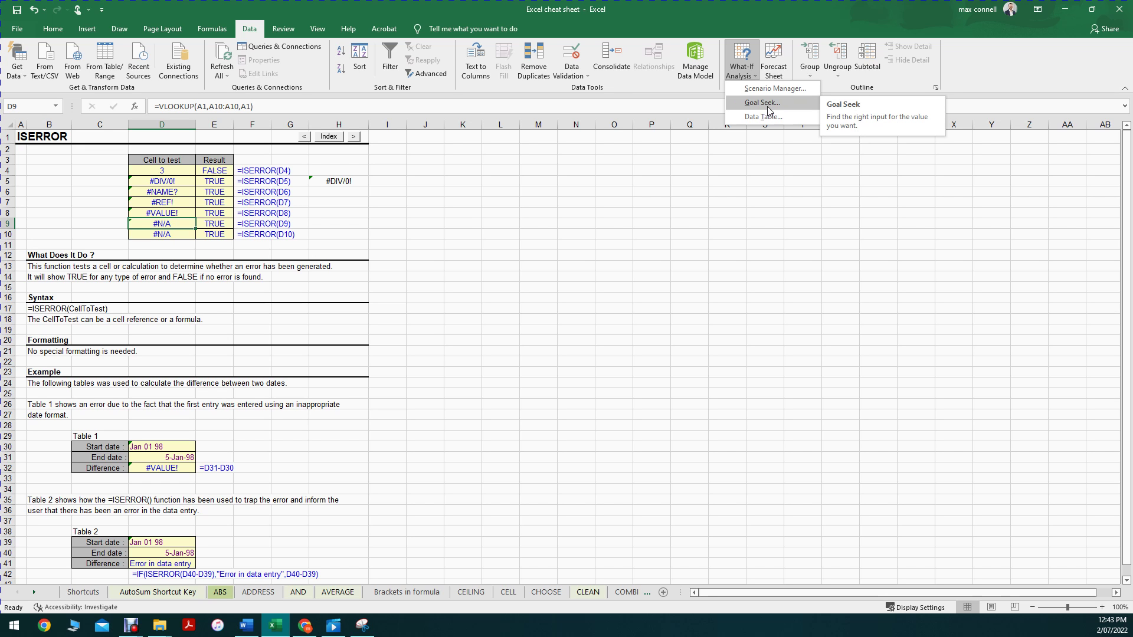
{"action": "key", "text": "Escape"}
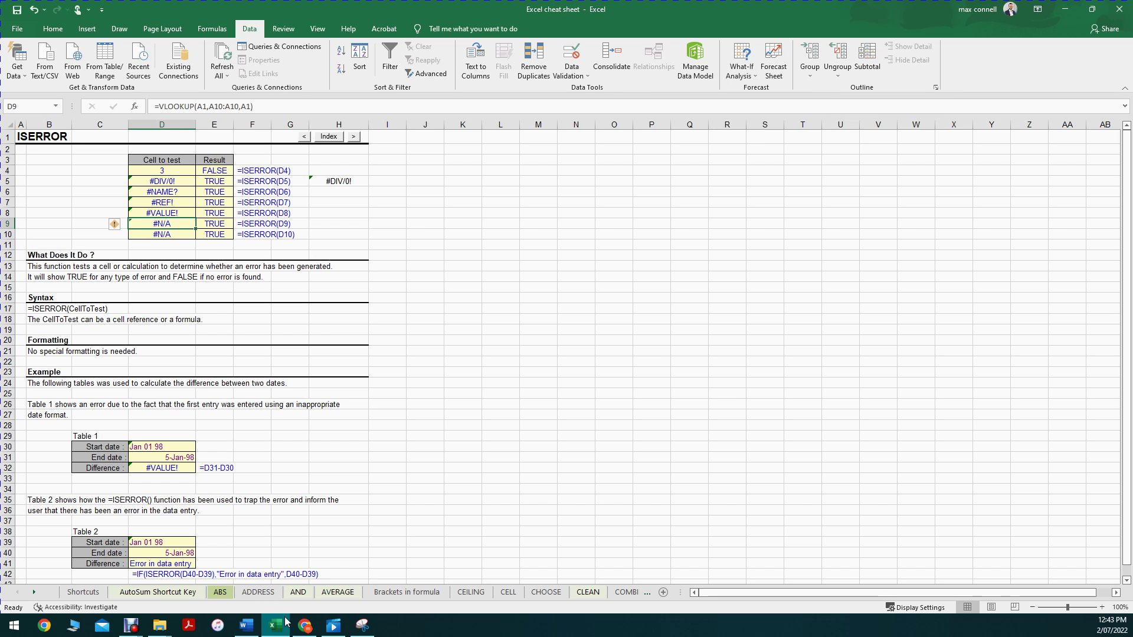
{"action": "left_click", "coordinate": [257, 592]}
{"action": "left_click", "coordinate": [298, 594]}
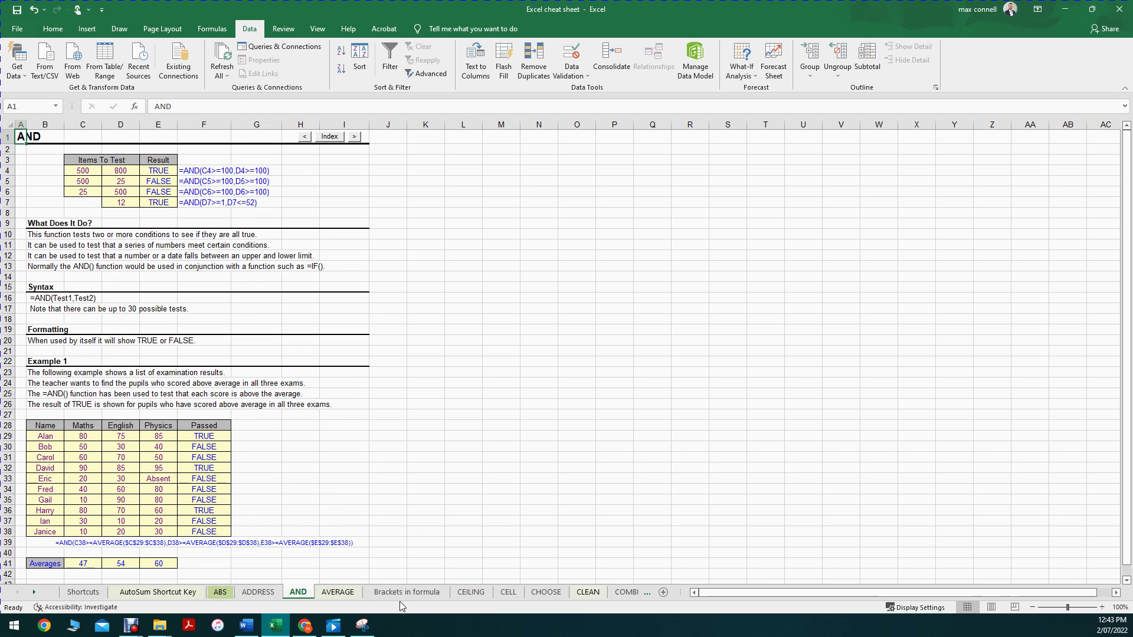
Open the AVERAGE sheet and inspect K4's =AVERAGE(D4:J4) temperature formula.
{"action": "left_click", "coordinate": [334, 593]}
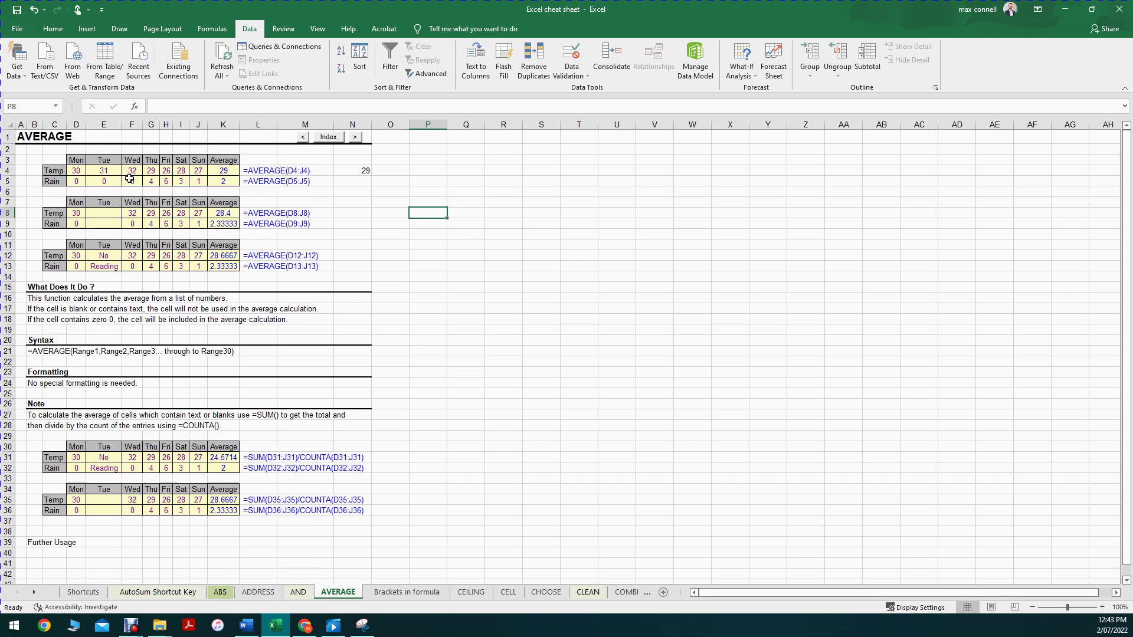
{"action": "left_click_drag", "start_coordinate": [75, 168], "coordinate": [201, 171]}
{"action": "double_click", "coordinate": [227, 172]}
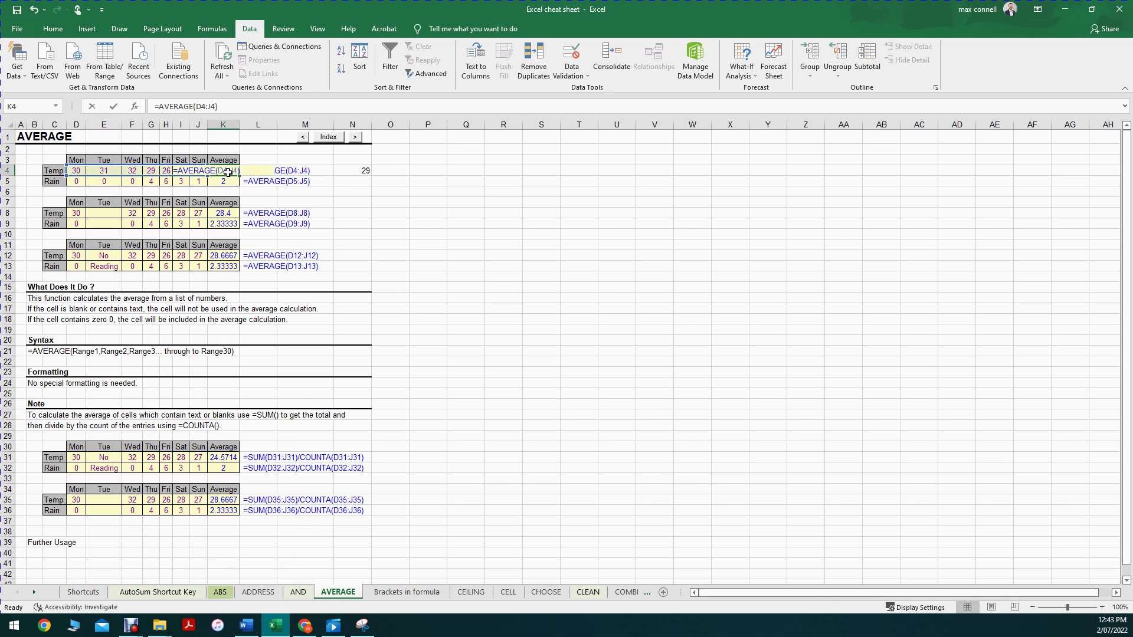
{"action": "key", "text": "Escape"}
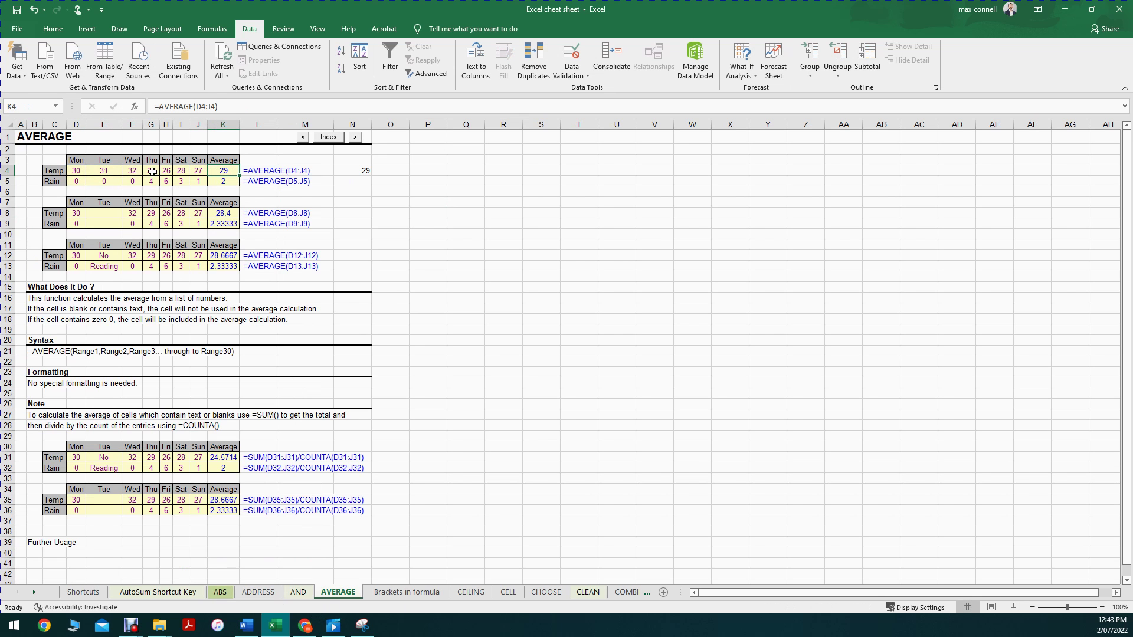
{"action": "left_click", "coordinate": [108, 170]}
{"action": "left_click", "coordinate": [222, 167]}
{"action": "left_click", "coordinate": [744, 72]}
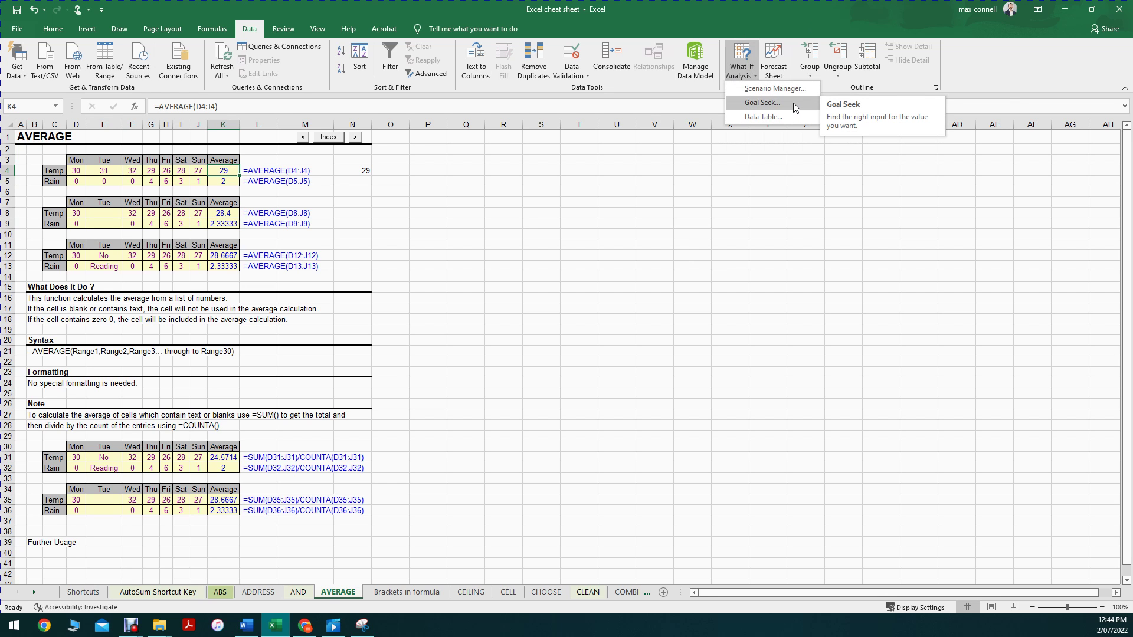
{"action": "left_click", "coordinate": [121, 162]}
Change Tuesday's temperature in E4 to 32, 34, then 38, and bring back the course outline.
{"action": "left_click", "coordinate": [109, 171]}
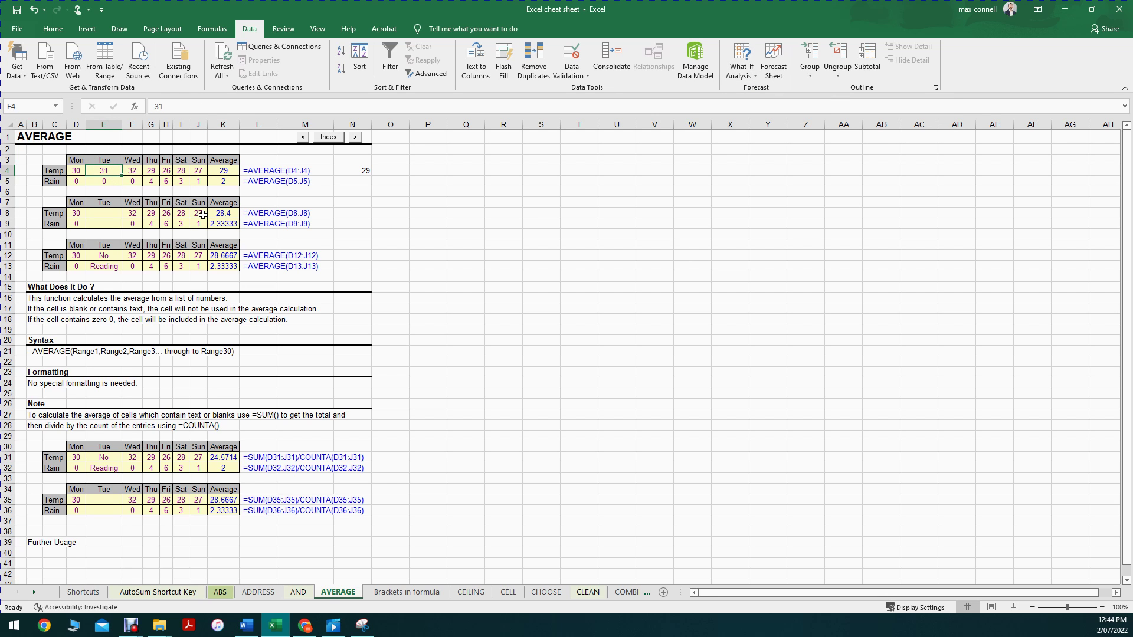
{"action": "type", "text": "32"}
{"action": "key", "text": "Return"}
{"action": "left_click", "coordinate": [119, 170]}
{"action": "type", "text": "34"}
{"action": "key", "text": "Return"}
{"action": "left_click", "coordinate": [119, 171]}
{"action": "type", "text": "38"}
{"action": "key", "text": "Return"}
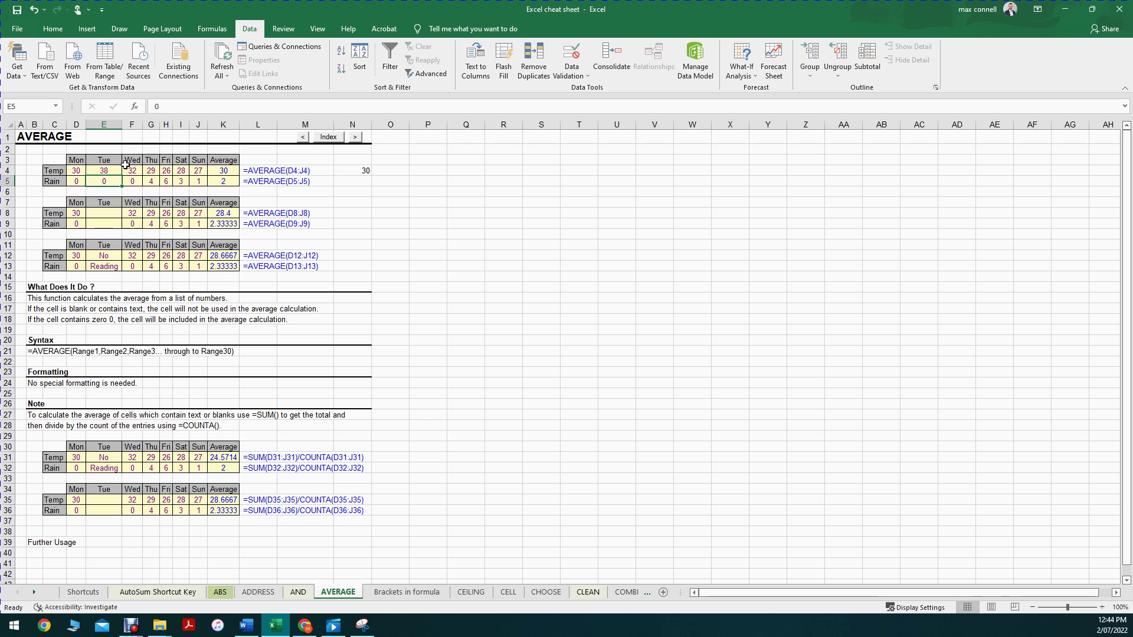
{"action": "left_click", "coordinate": [223, 163]}
{"action": "left_click", "coordinate": [224, 170]}
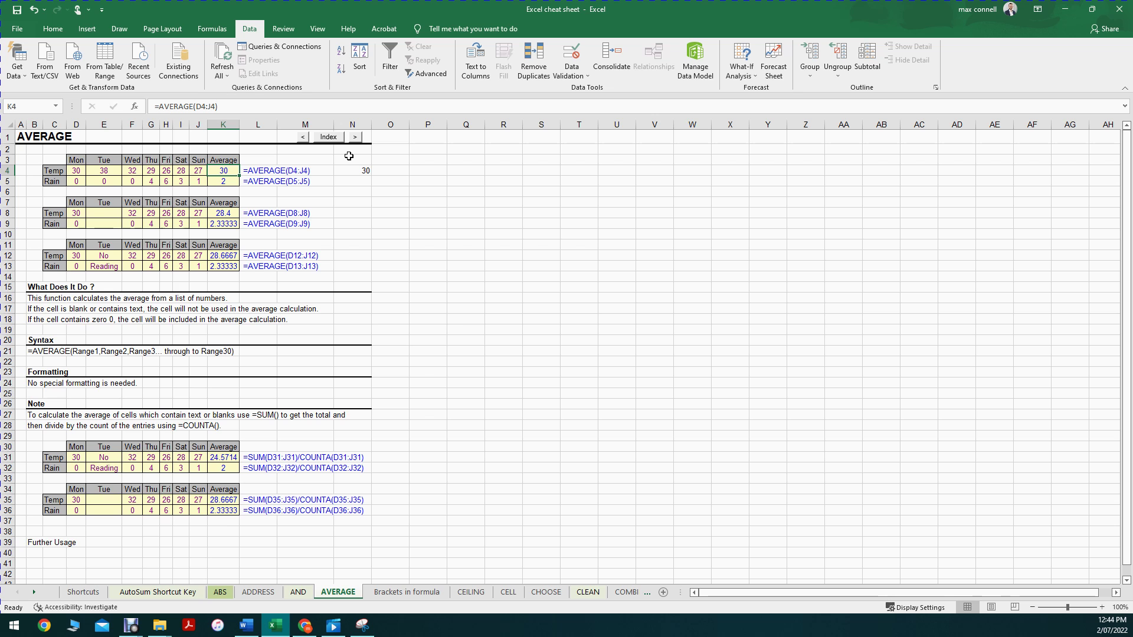
{"action": "left_click", "coordinate": [362, 625]}
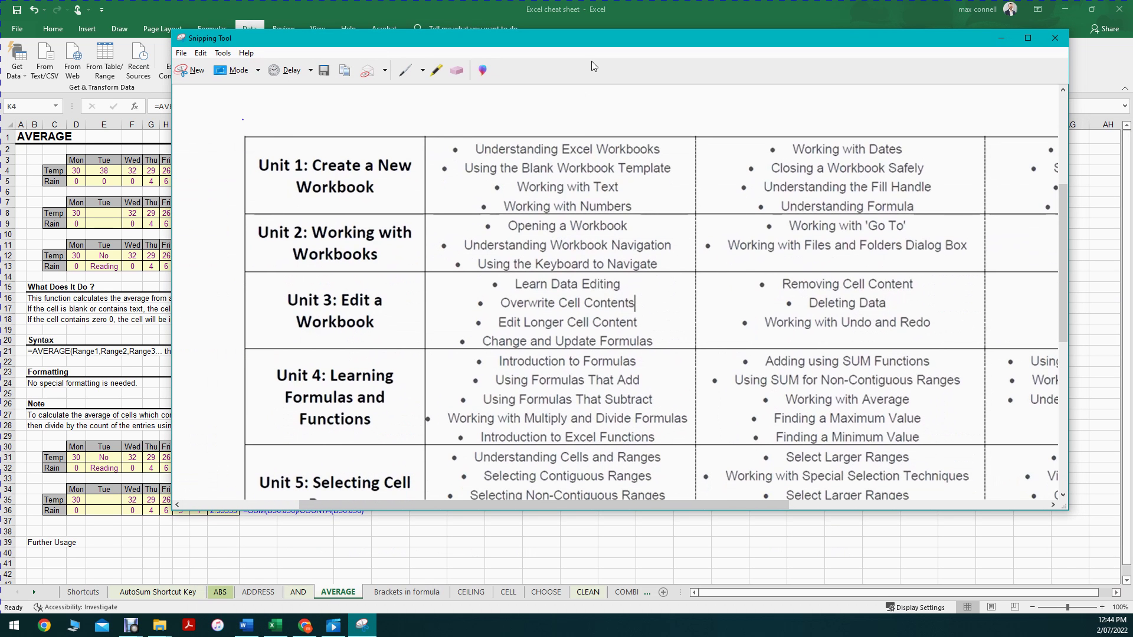
{"action": "double_click", "coordinate": [614, 46]}
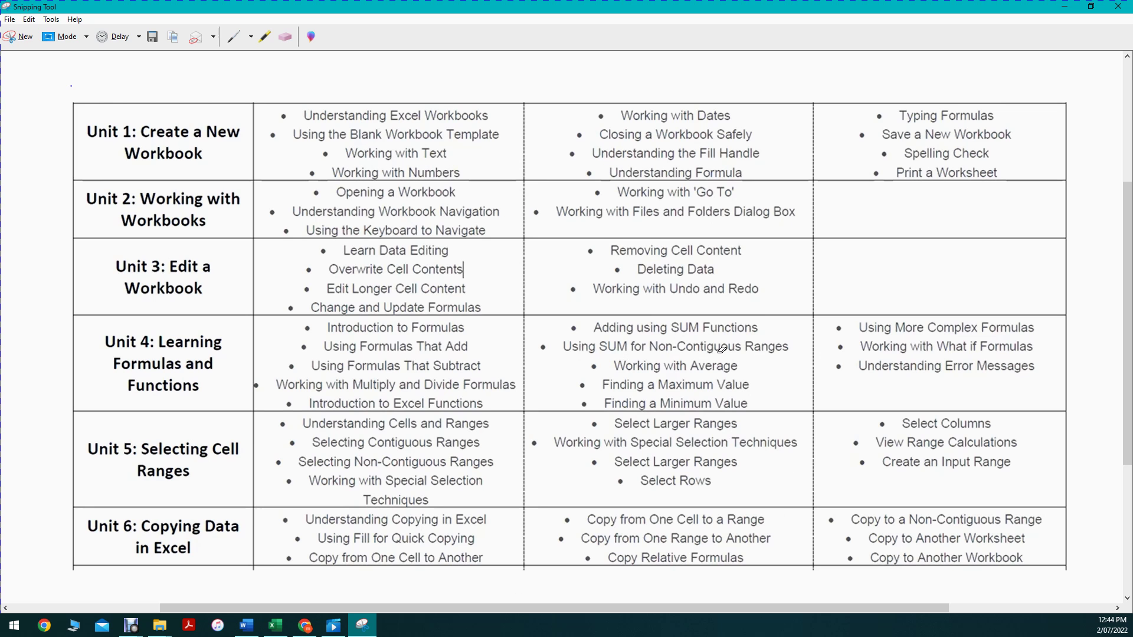
{"action": "key", "text": "super+Down"}
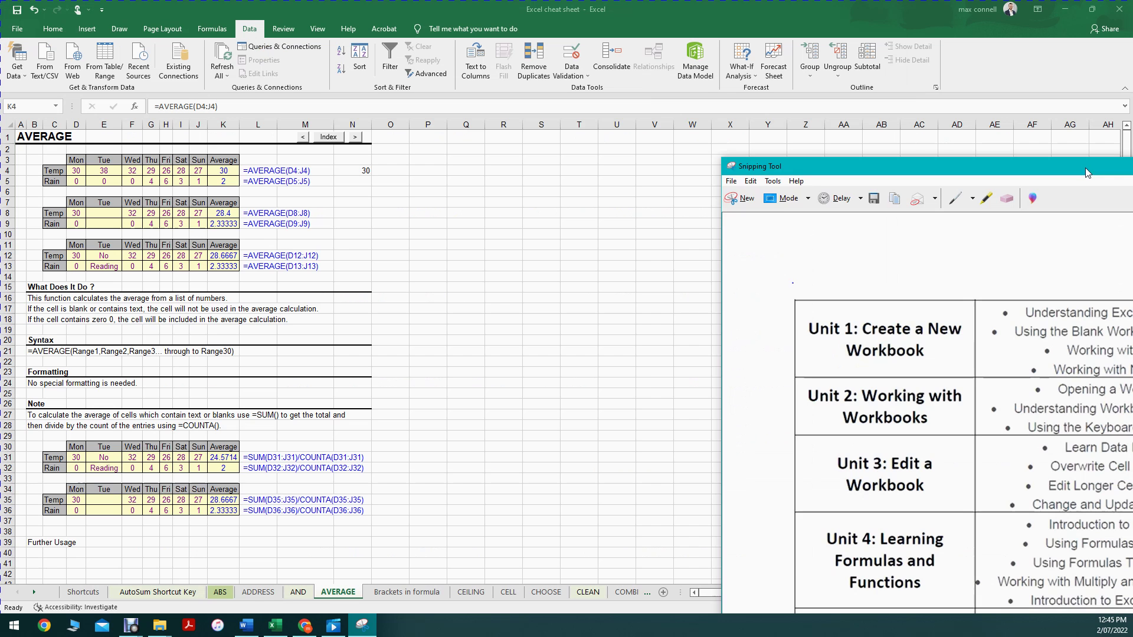
{"action": "key", "text": "super+Down"}
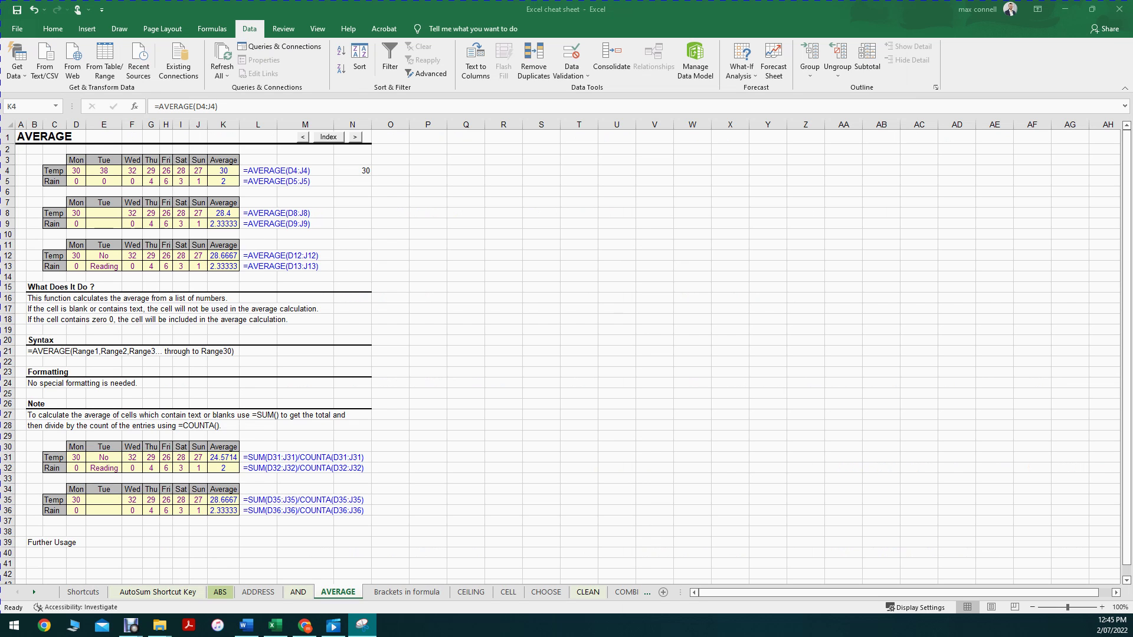
Enter =SUM(D4:F4,H4:J4) in N4 to total temperatures without Thursday.
{"action": "left_click_drag", "start_coordinate": [82, 173], "coordinate": [198, 170]}
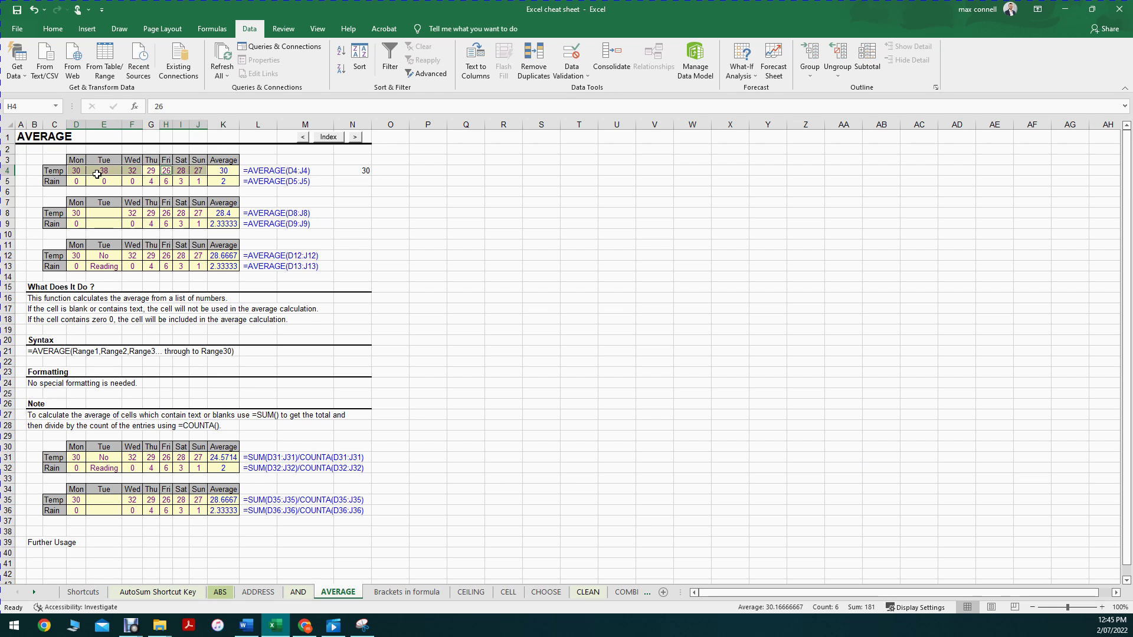
{"action": "left_click", "coordinate": [354, 170]}
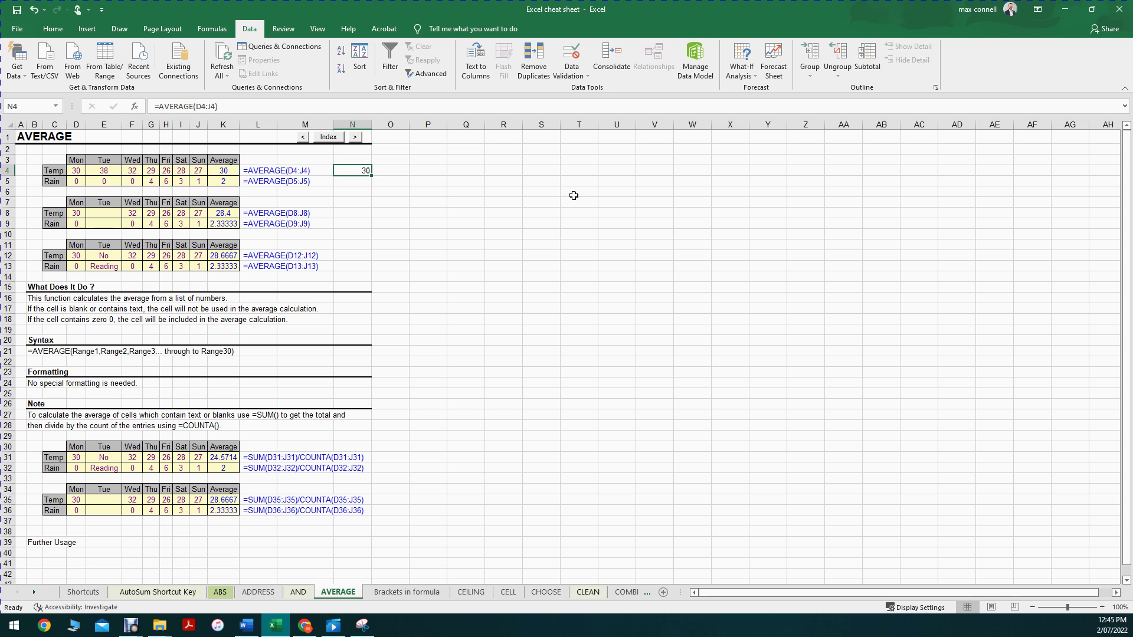
{"action": "type", "text": "=sum("}
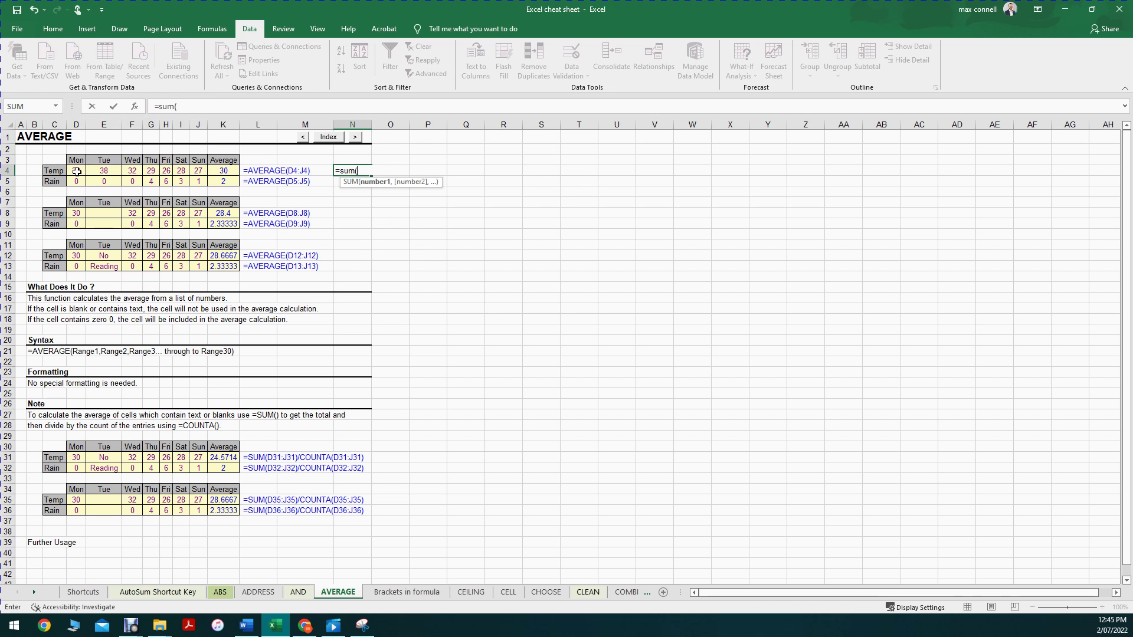
{"action": "left_click_drag", "start_coordinate": [76, 171], "coordinate": [127, 169]}
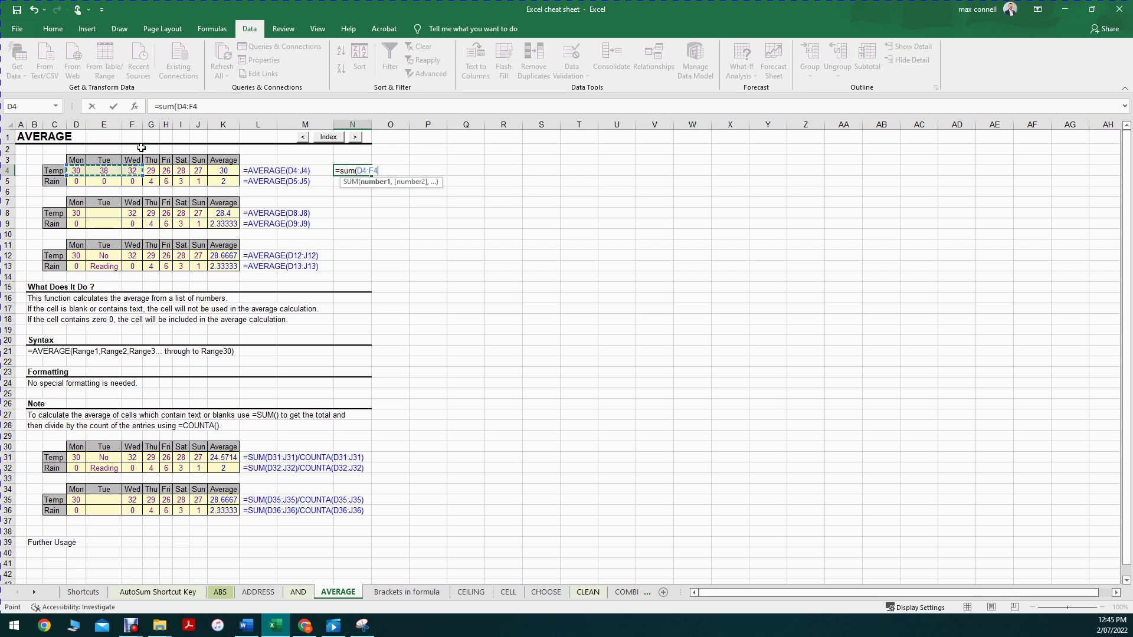
{"action": "type", "text": ","}
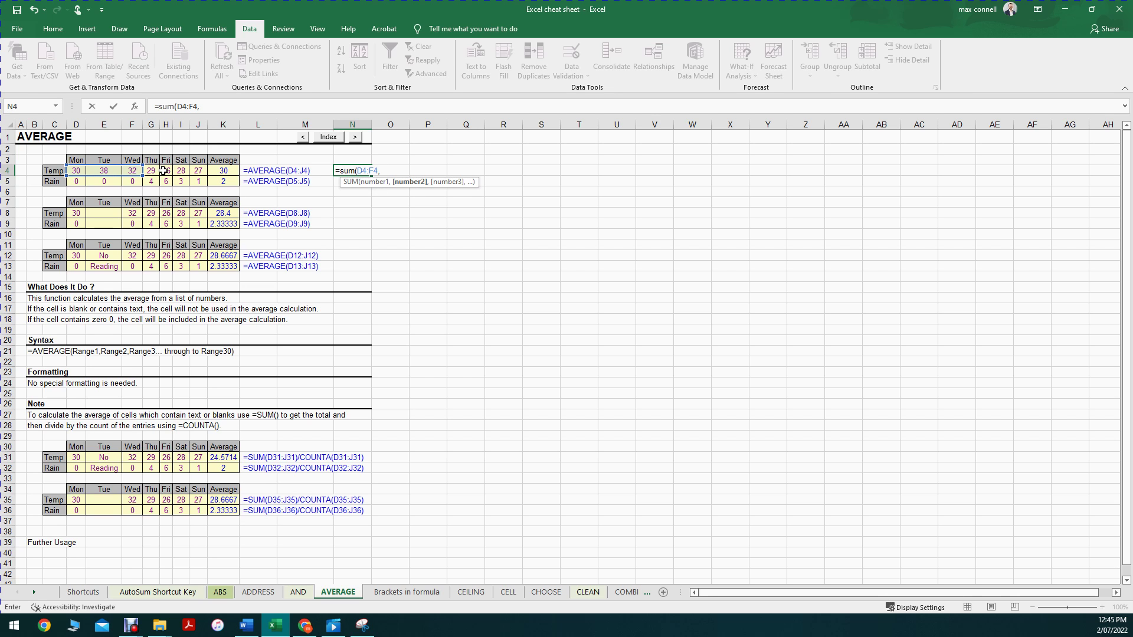
{"action": "left_click_drag", "start_coordinate": [166, 171], "coordinate": [199, 170]}
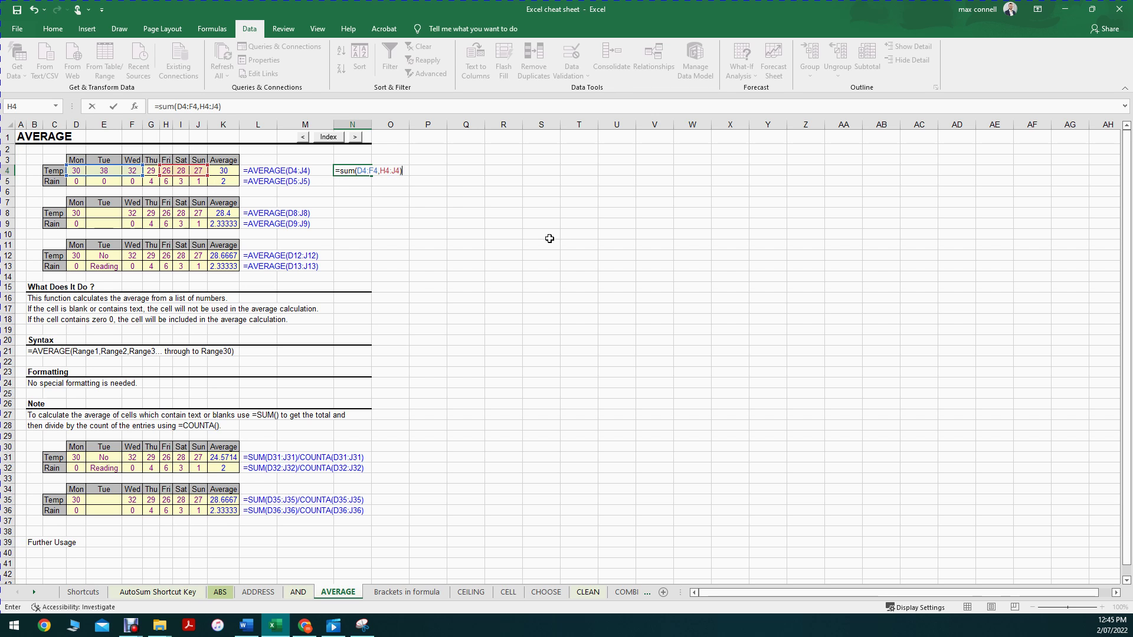
{"action": "key", "text": "Return"}
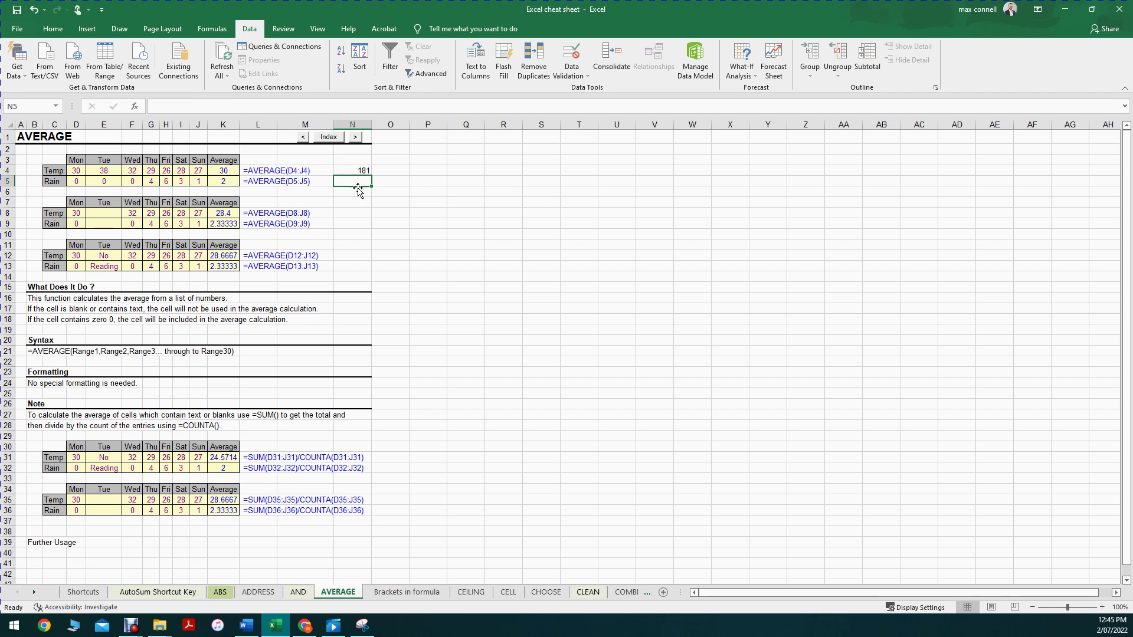
Check N4's SUM formula and move the course outline window over the spreadsheet.
{"action": "double_click", "coordinate": [353, 170]}
{"action": "key", "text": "Escape"}
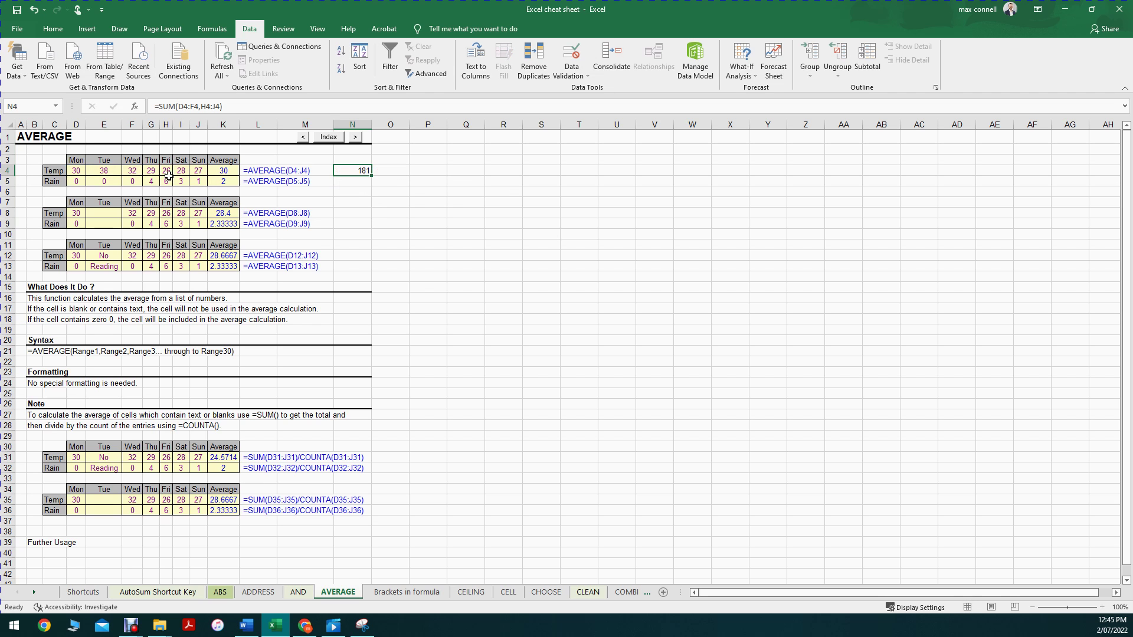
{"action": "left_click_drag", "start_coordinate": [165, 171], "coordinate": [76, 170]}
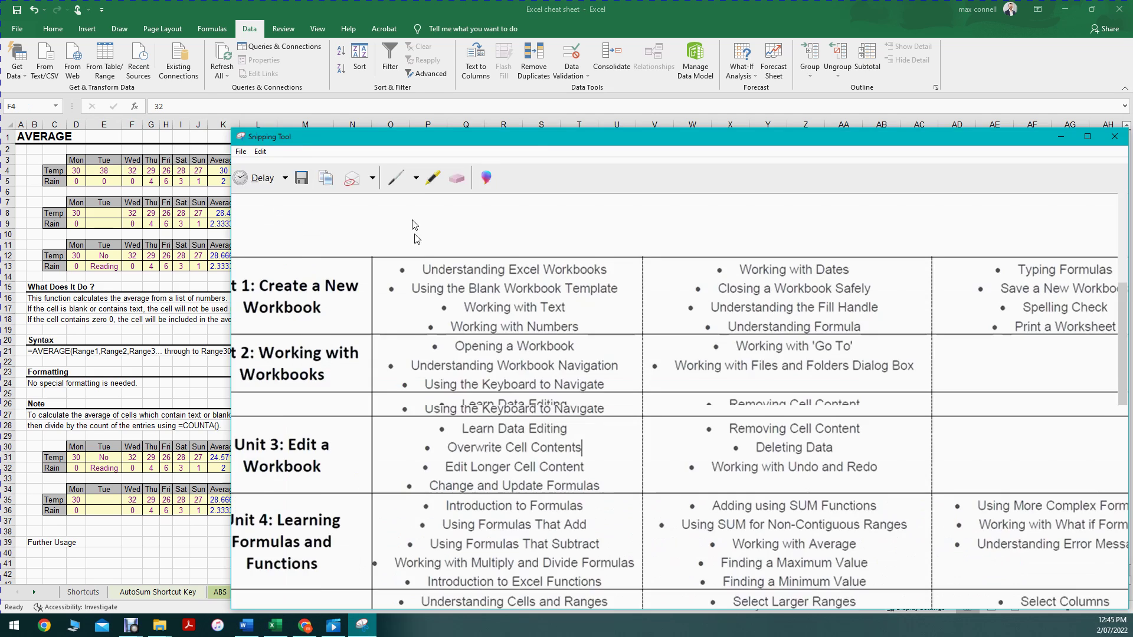
{"action": "left_click_drag", "start_coordinate": [838, 121], "coordinate": [537, 3]}
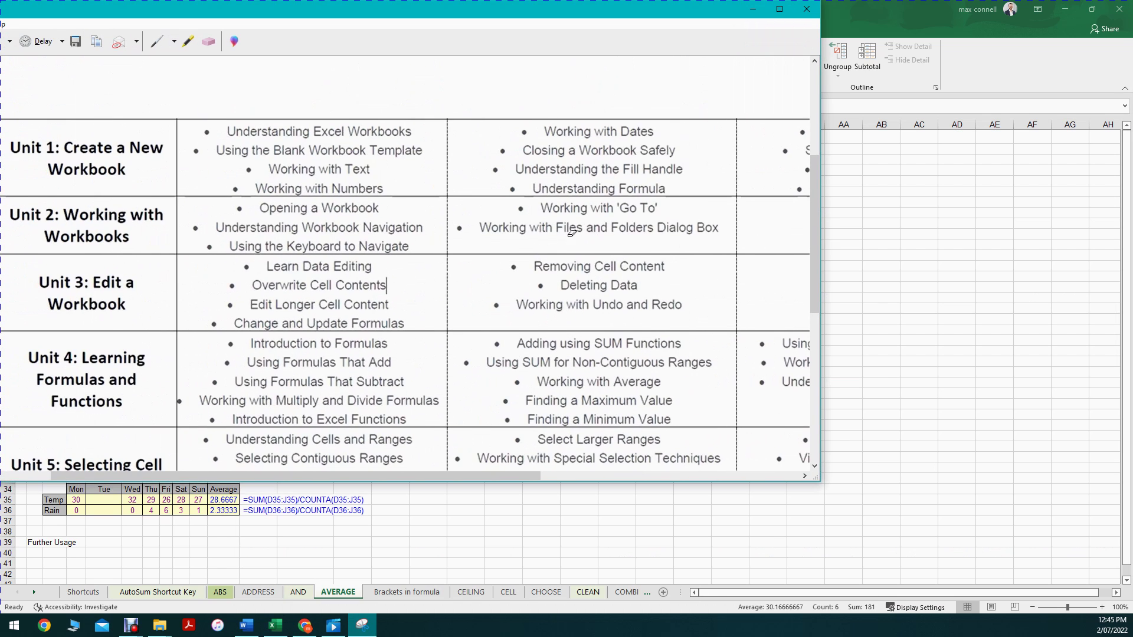
Maximize the Snipping Tool course outline window to fill the screen.
{"action": "double_click", "coordinate": [555, 8]}
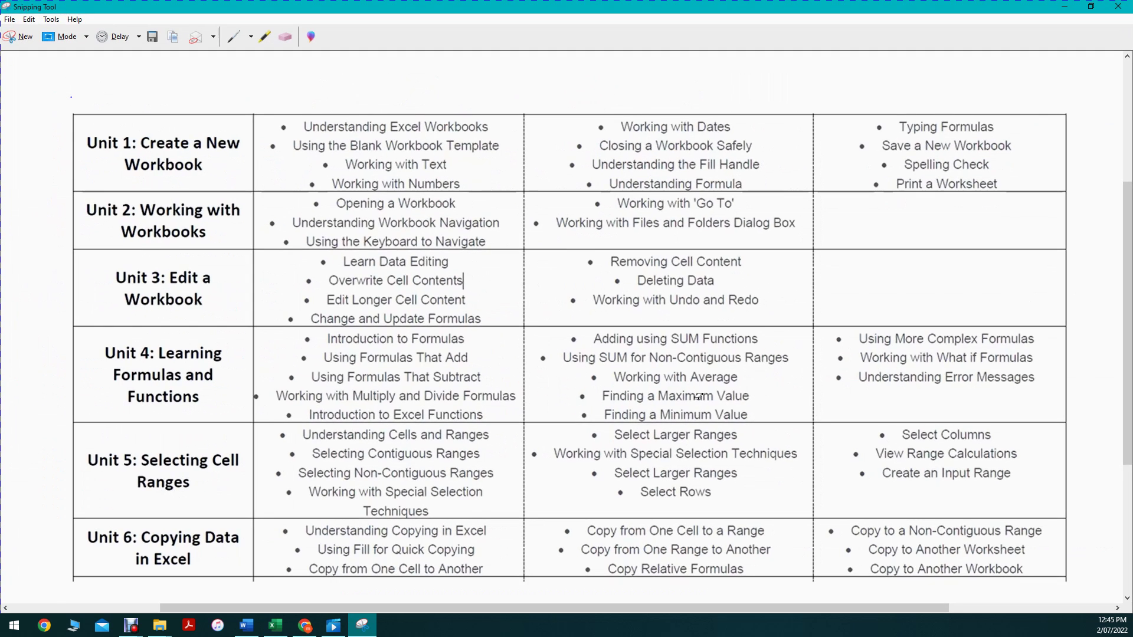